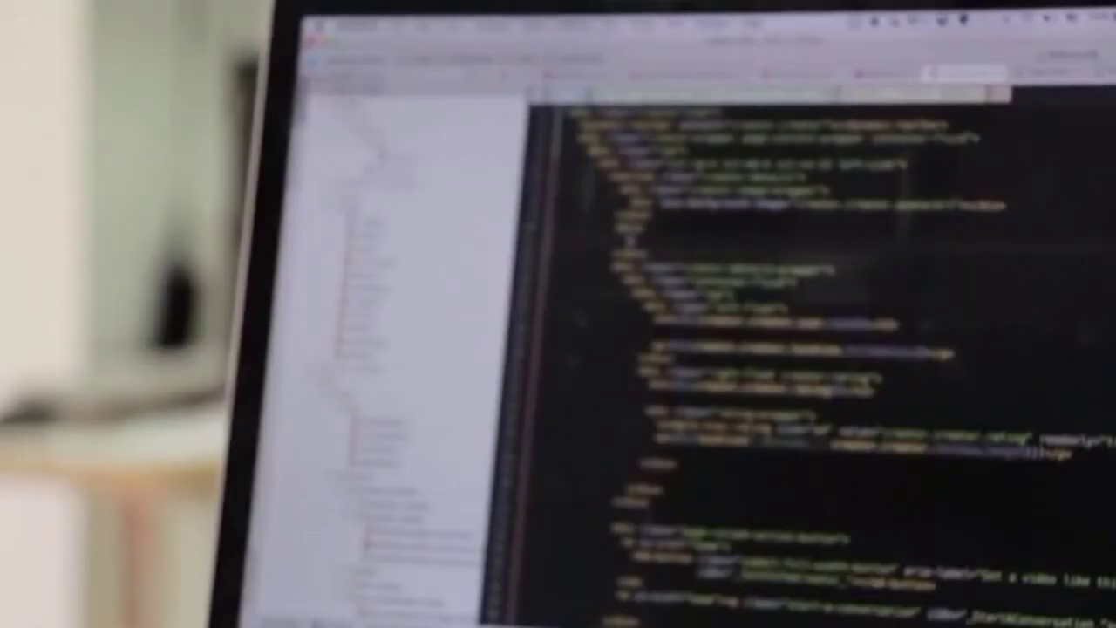
key(Return)
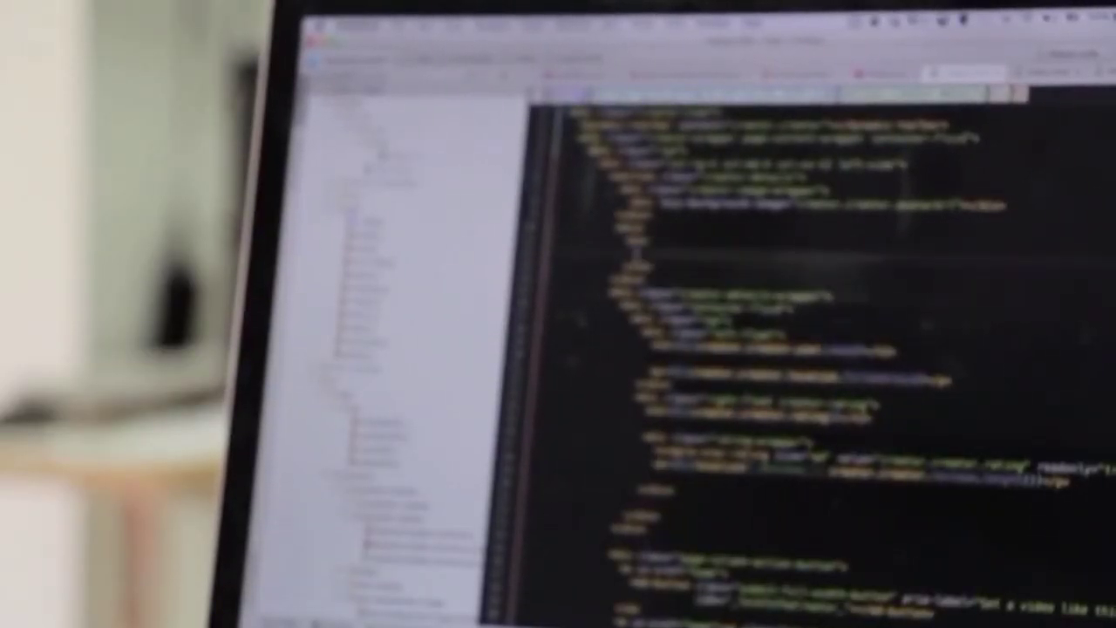
text(<)
key(Tab)
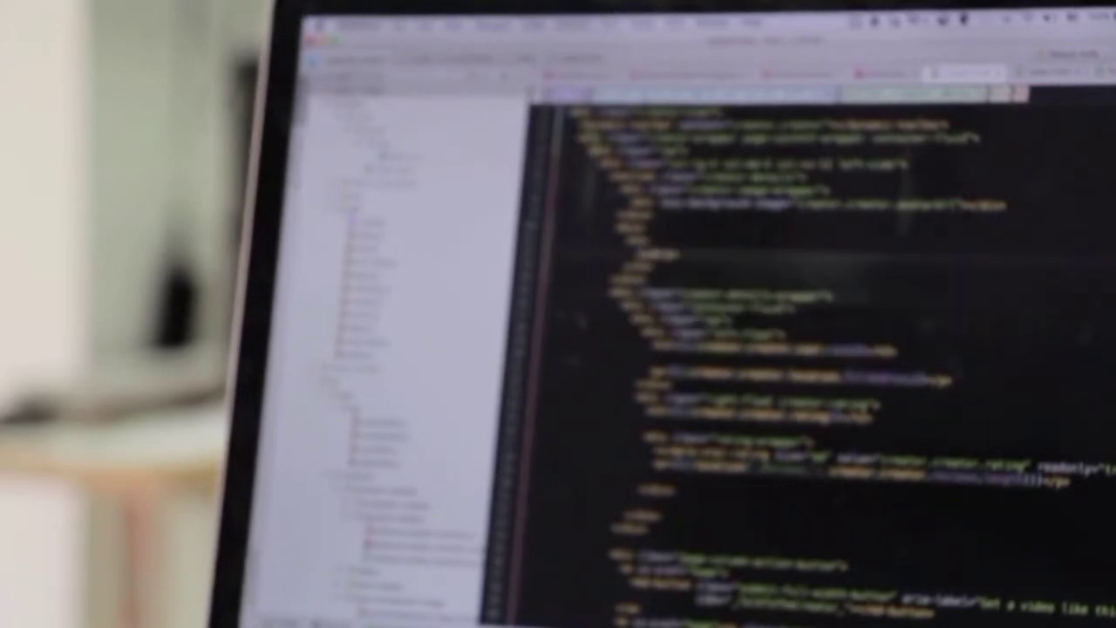
text({{se add you fin)
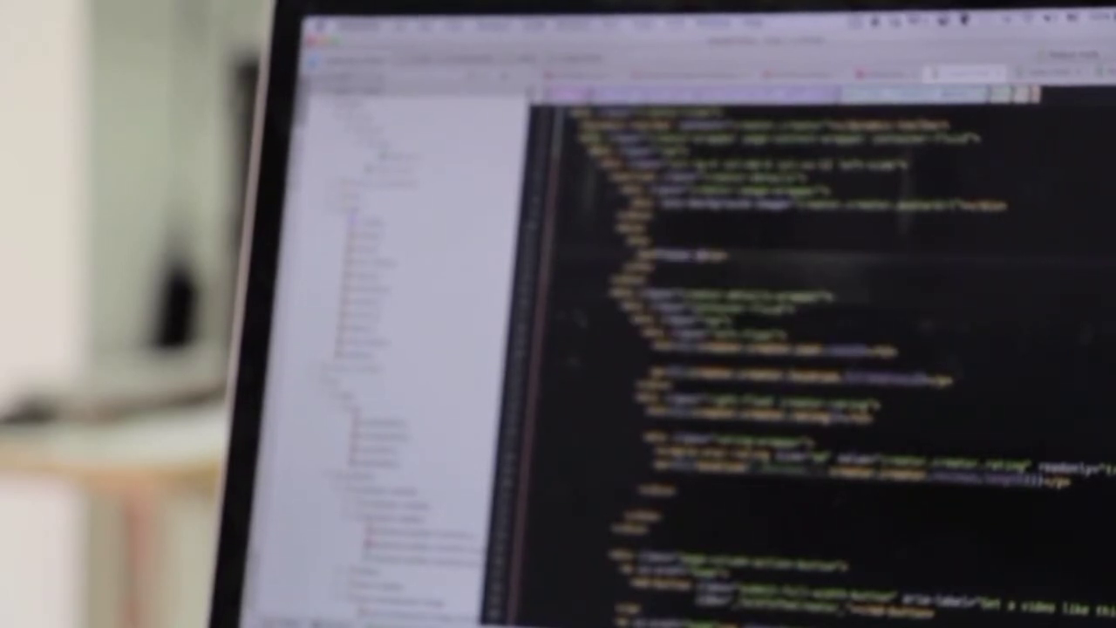
text(orite meal)
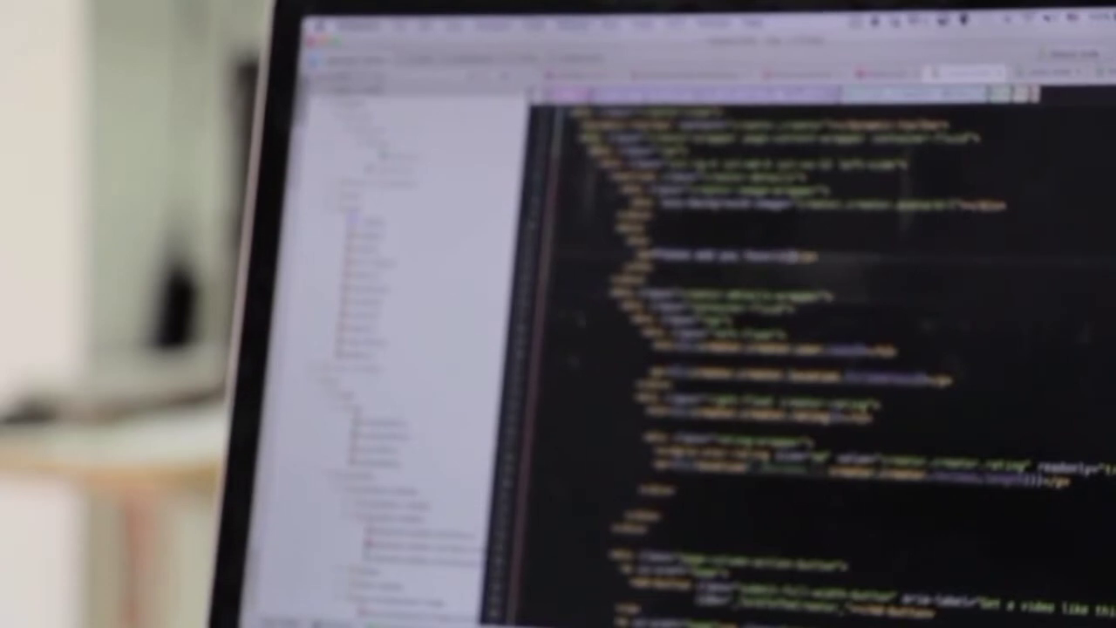
key(Return)
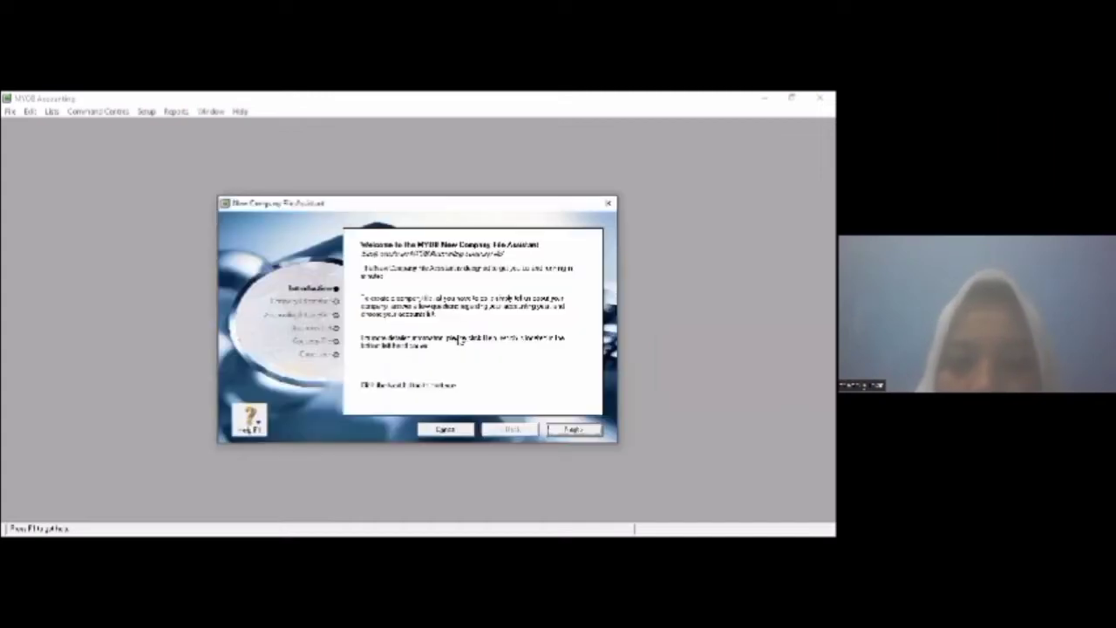
Enter the new company's information: name UMKM Bu Nur, its business registration number and its street address
click(573, 428)
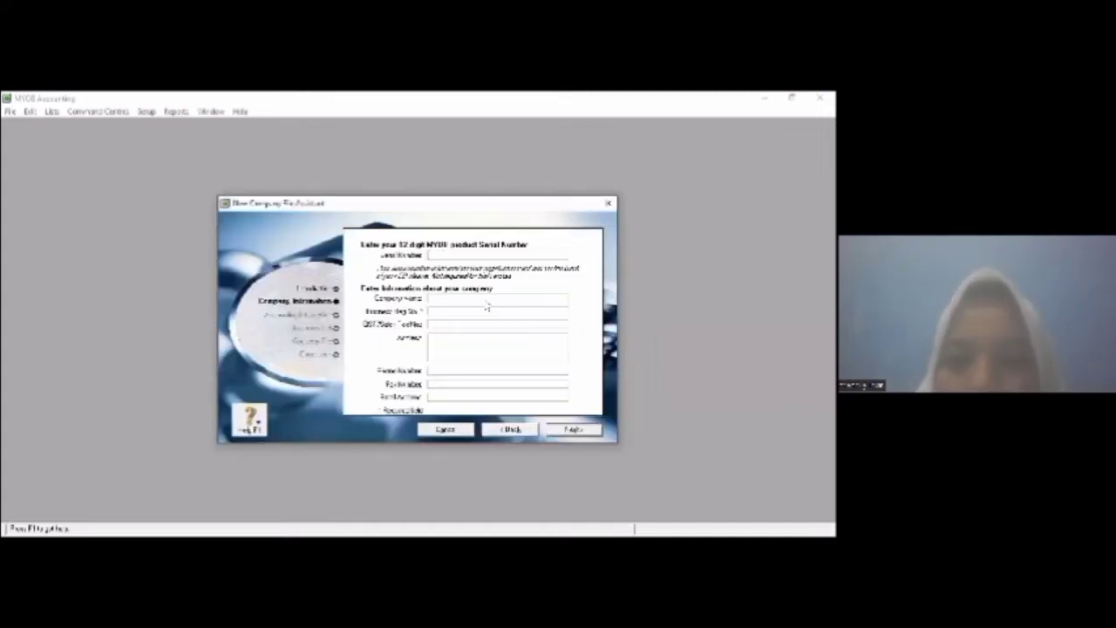
text(U)
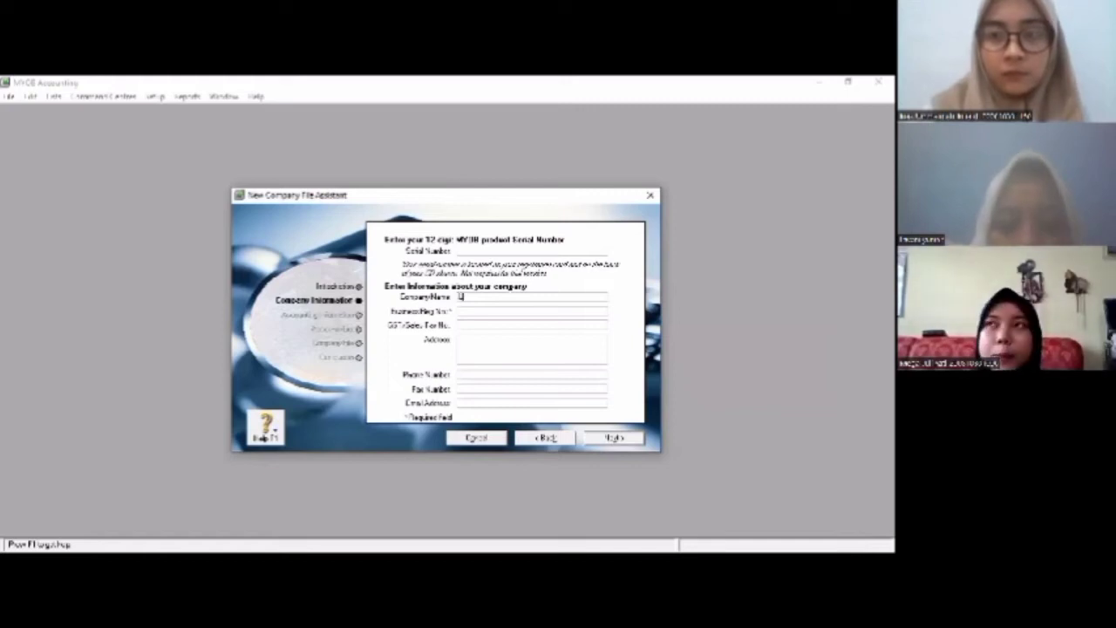
text(MIM BU RU)
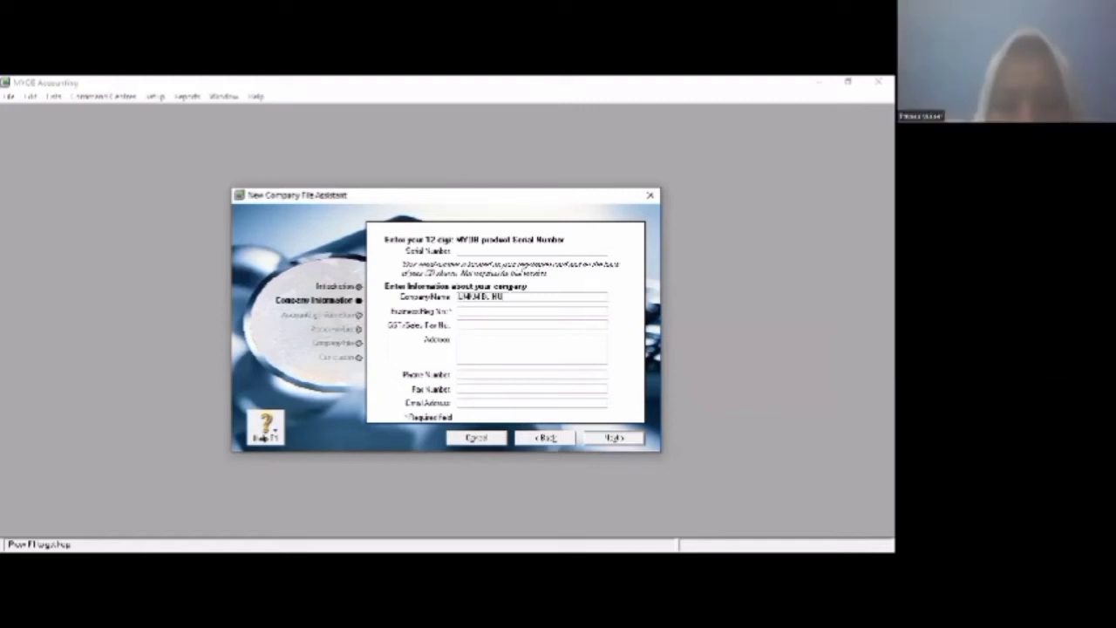
key(BackSpace)
text(ur)
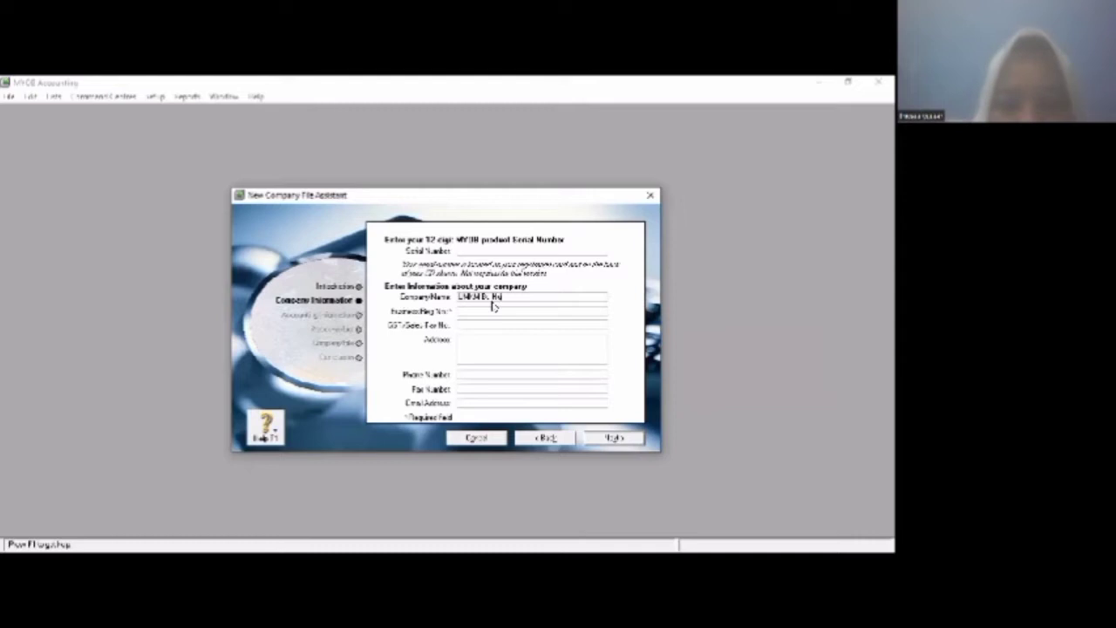
key(Tab)
text(123456)
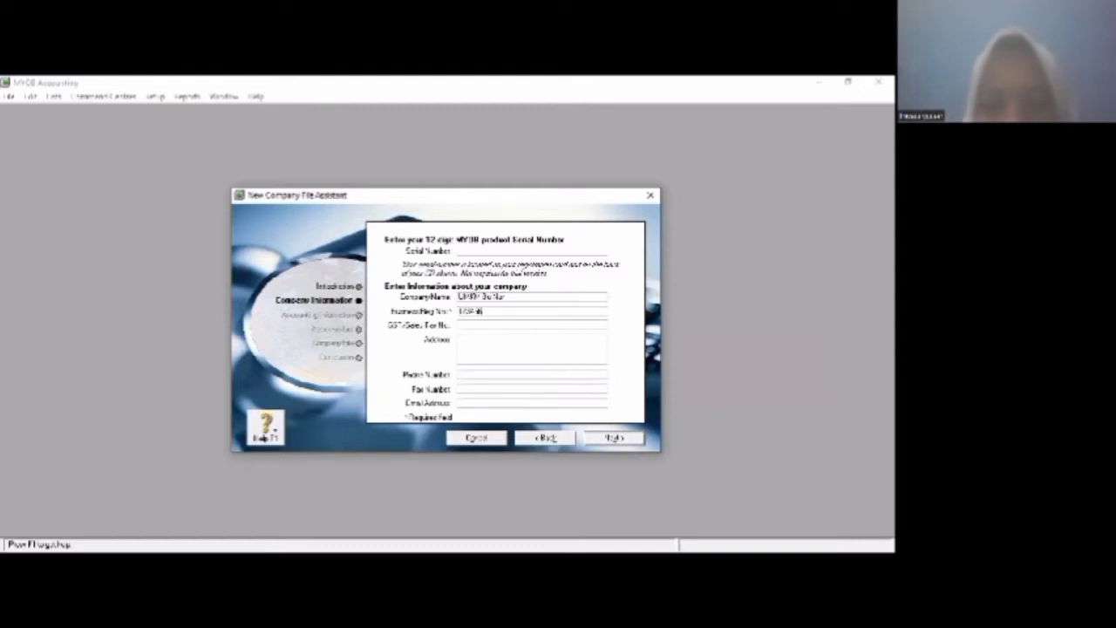
click(480, 343)
text(Jl.)
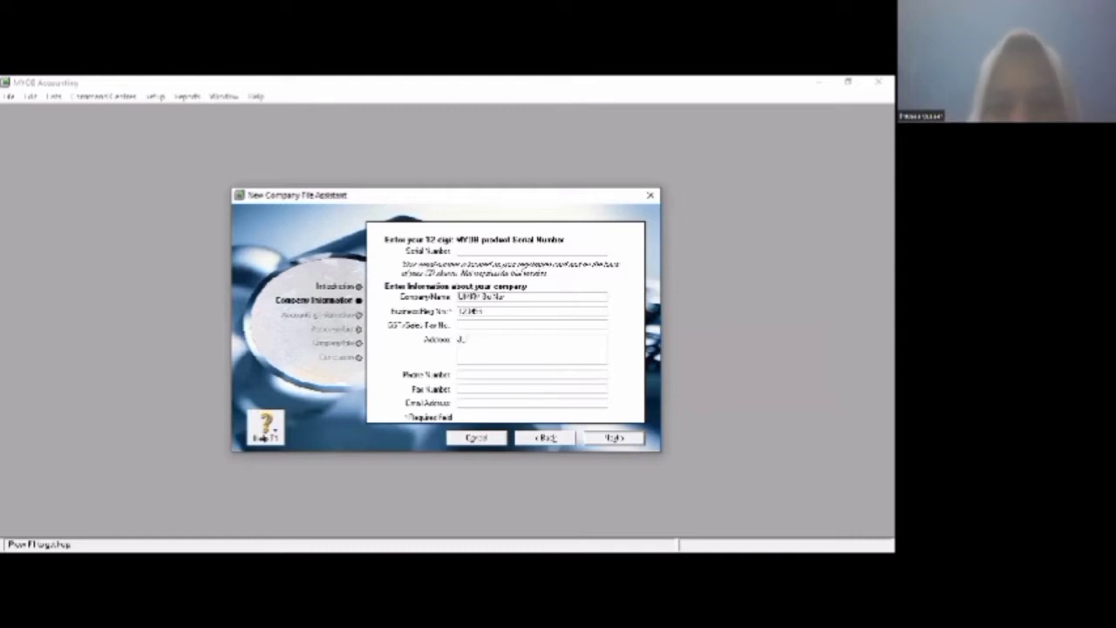
text( Saltan Agung)
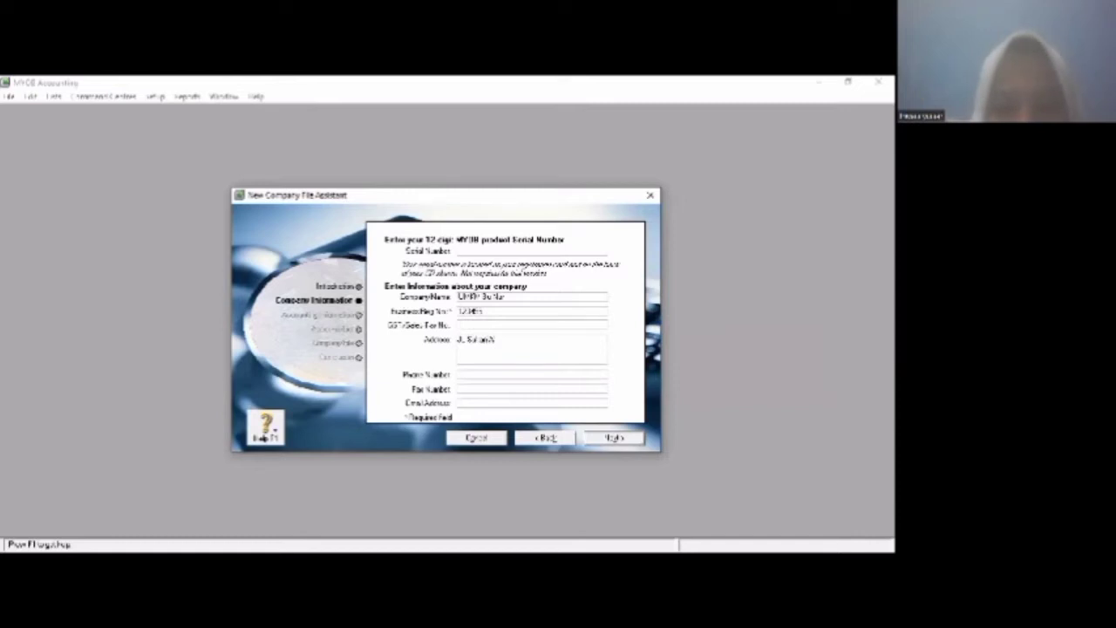
click(603, 435)
Set the conversion month to May and continue to the accounts list options
click(619, 358)
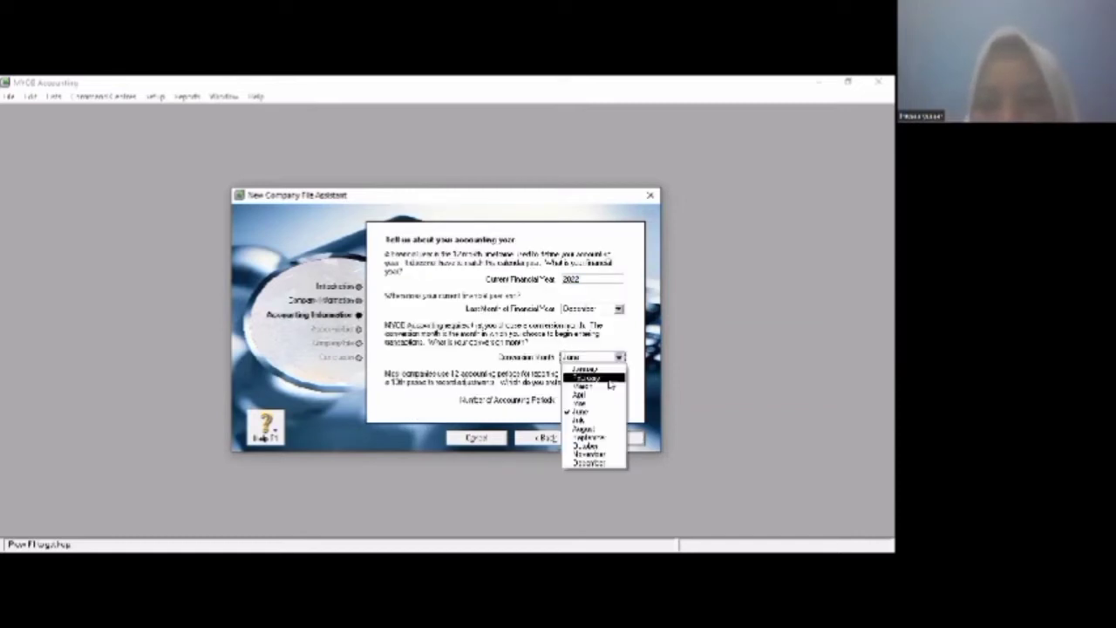
click(591, 401)
click(610, 438)
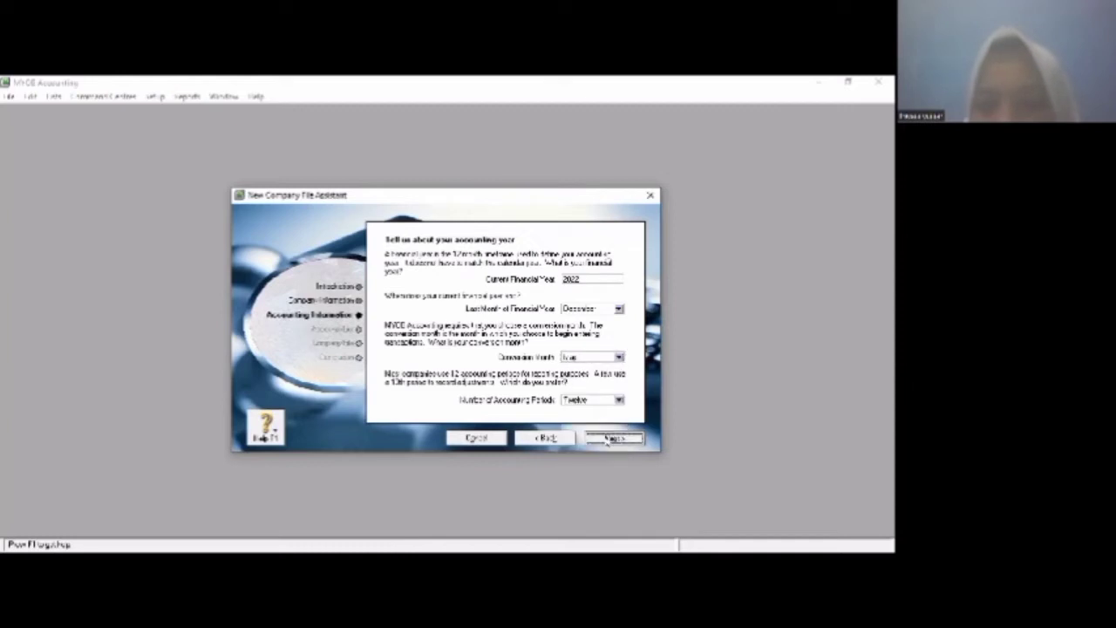
click(608, 437)
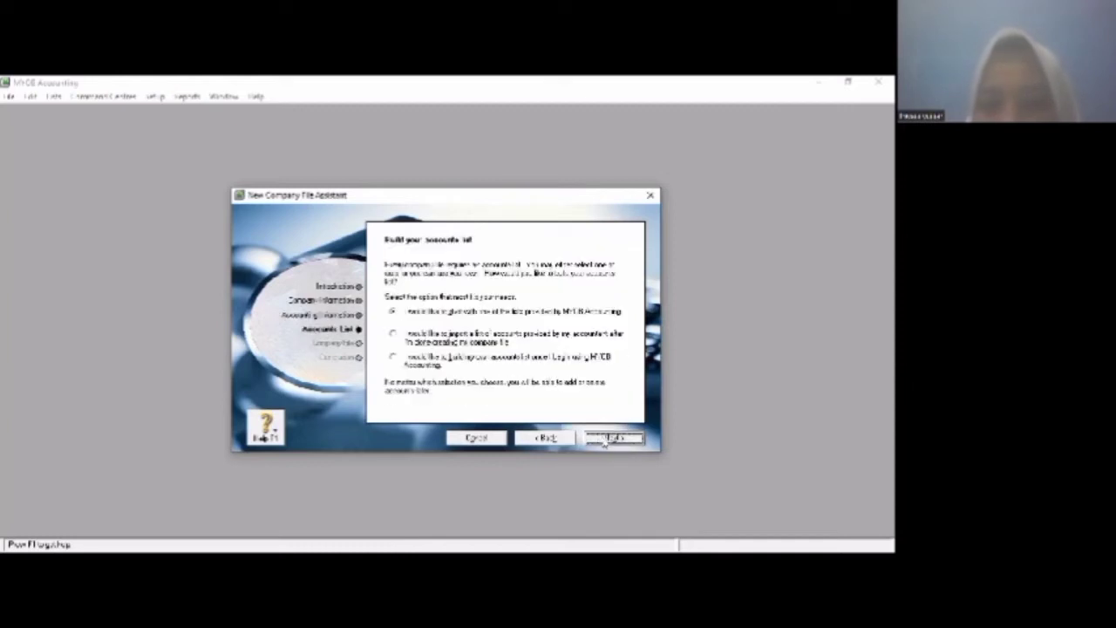
Choose to build your own accounts list, then leave the assistant without creating the company file
click(409, 364)
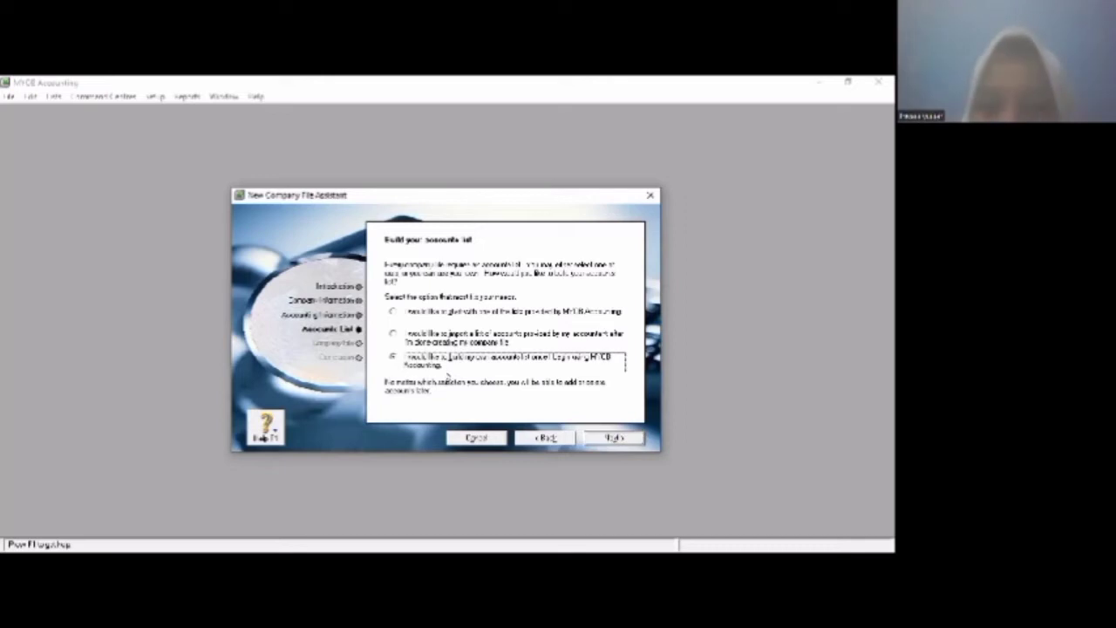
click(613, 438)
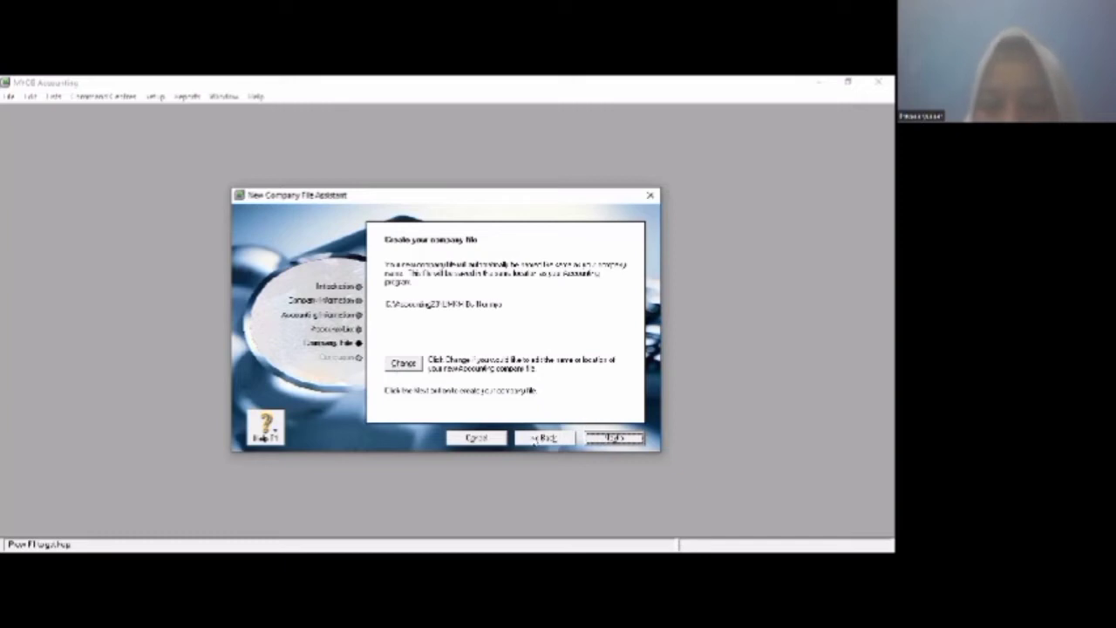
click(478, 439)
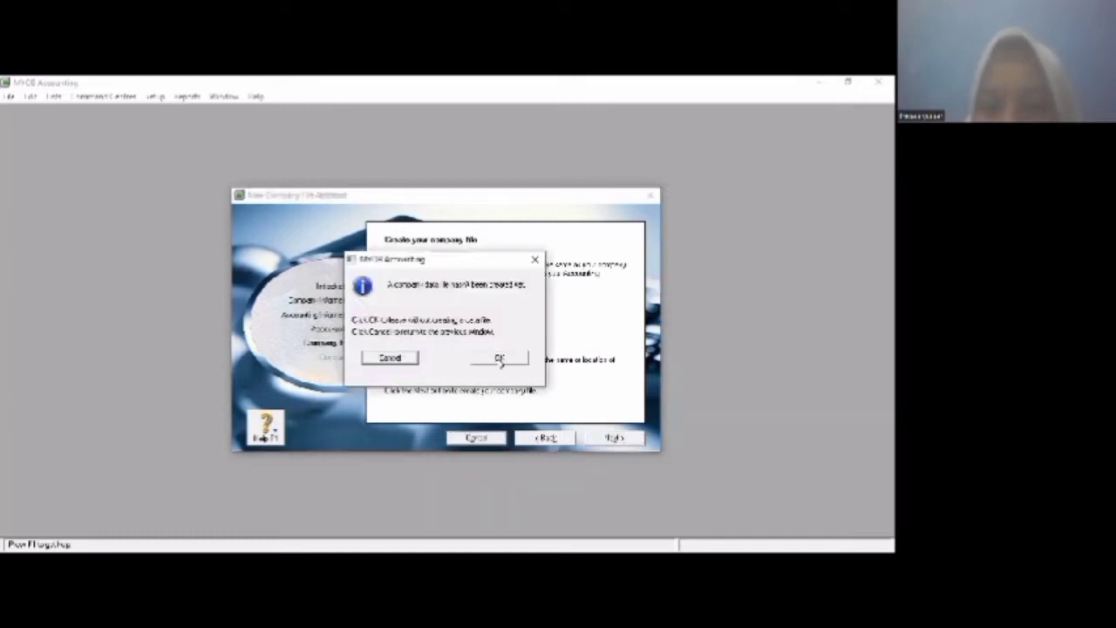
click(495, 361)
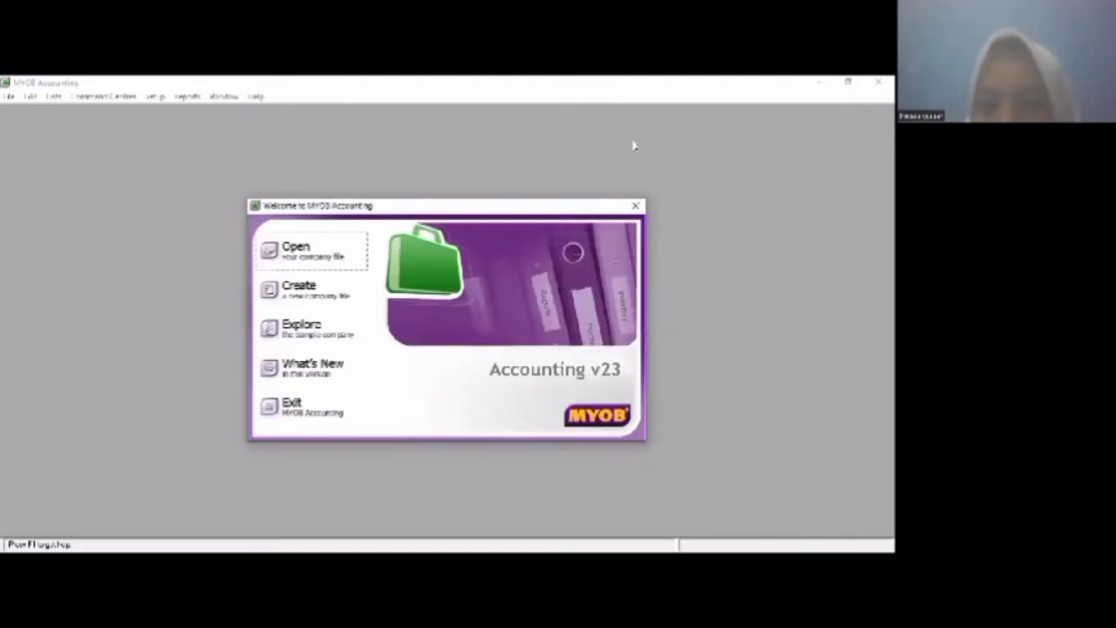
Open the existing company file UMKM Bu Nur.myo from Local Disk (E:), postponing its activation
click(339, 254)
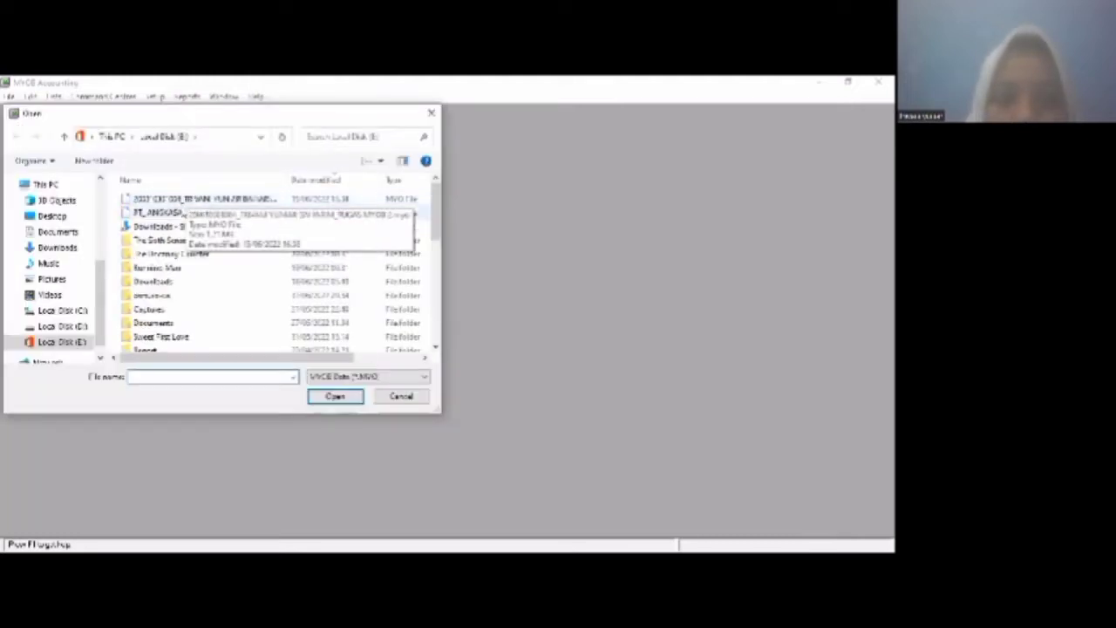
click(175, 200)
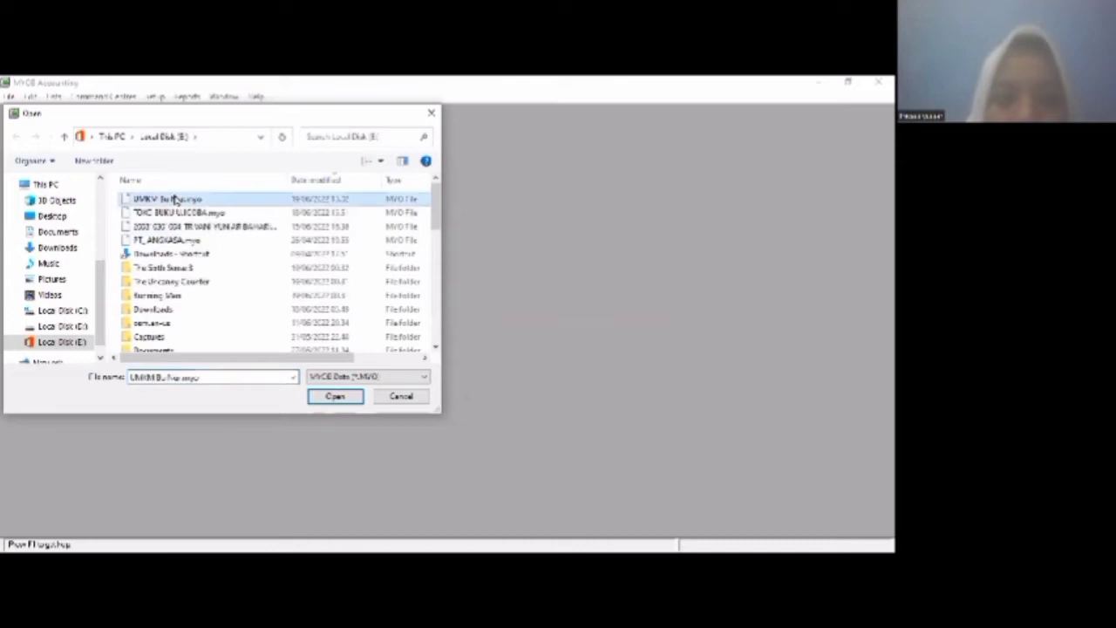
click(339, 397)
click(543, 383)
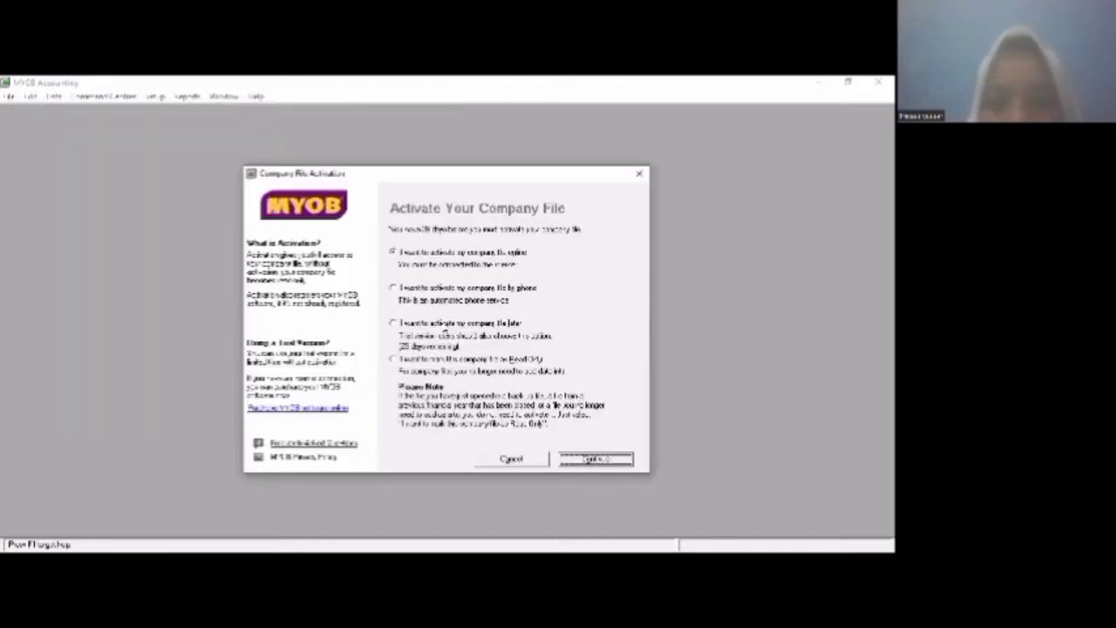
click(576, 462)
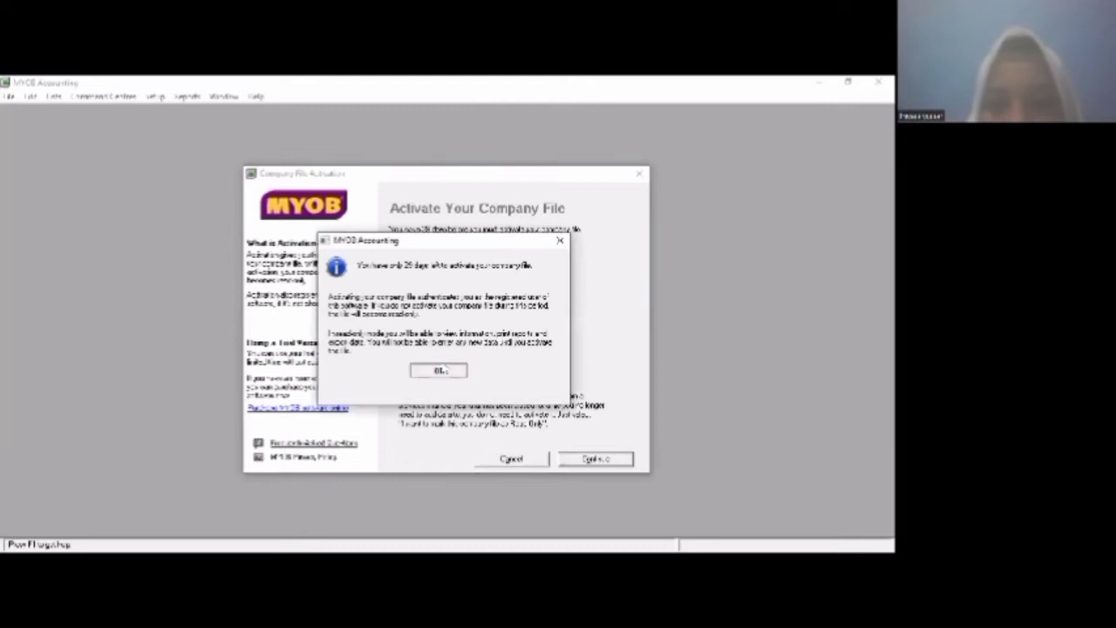
click(438, 370)
click(463, 418)
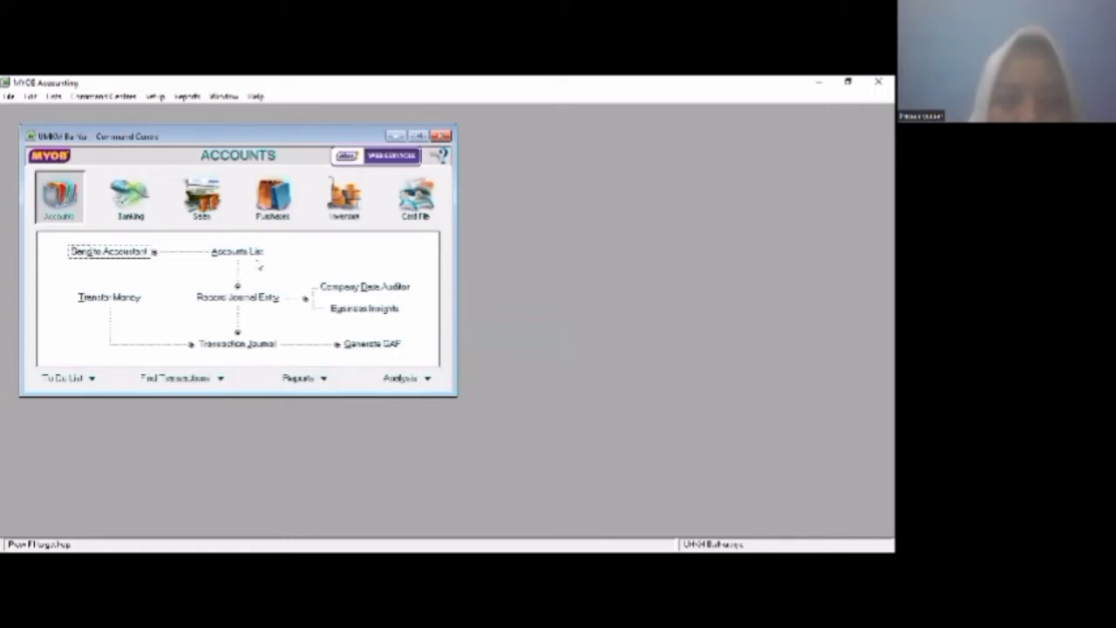
Review the accounts list, including the asset accounts, and return to the command centre
click(236, 251)
click(430, 157)
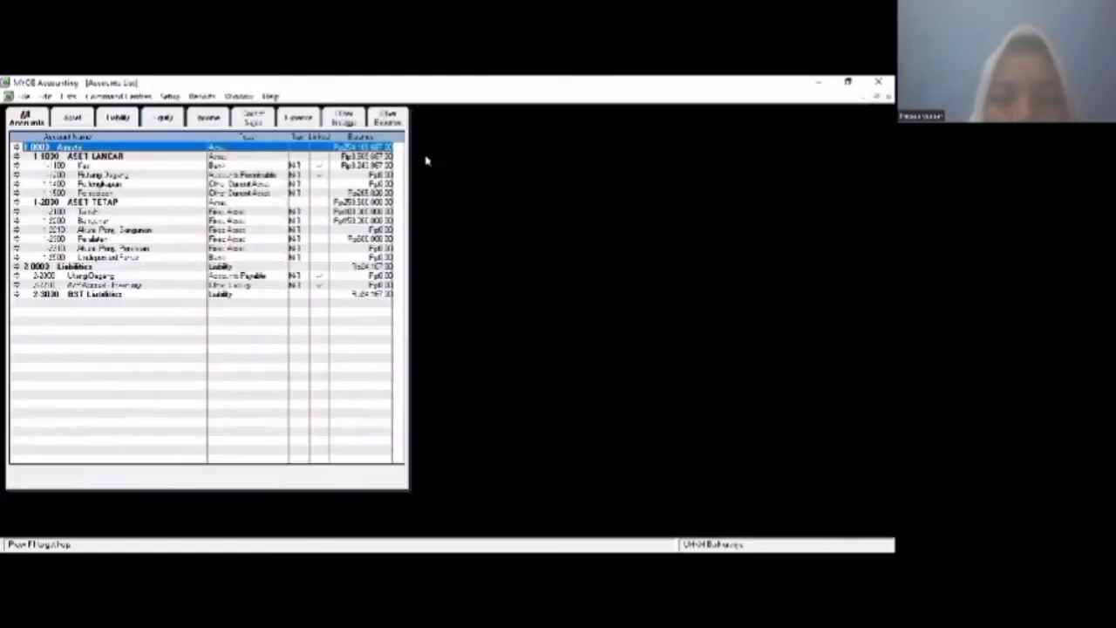
click(58, 122)
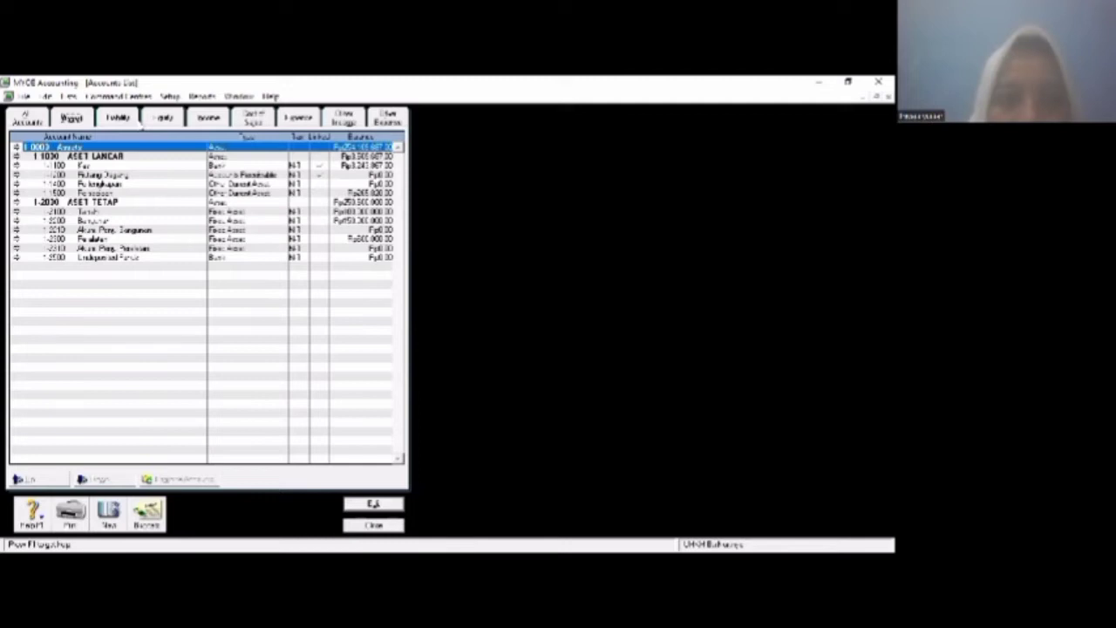
click(389, 524)
Review all cards in the Card File's cards list and close the list
click(629, 159)
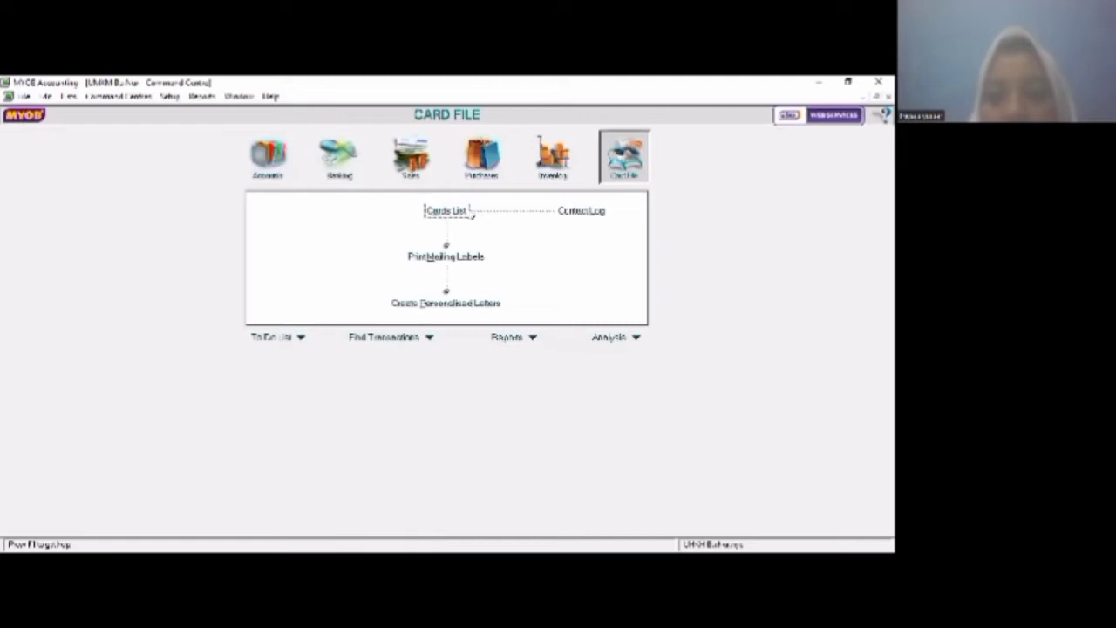
click(456, 211)
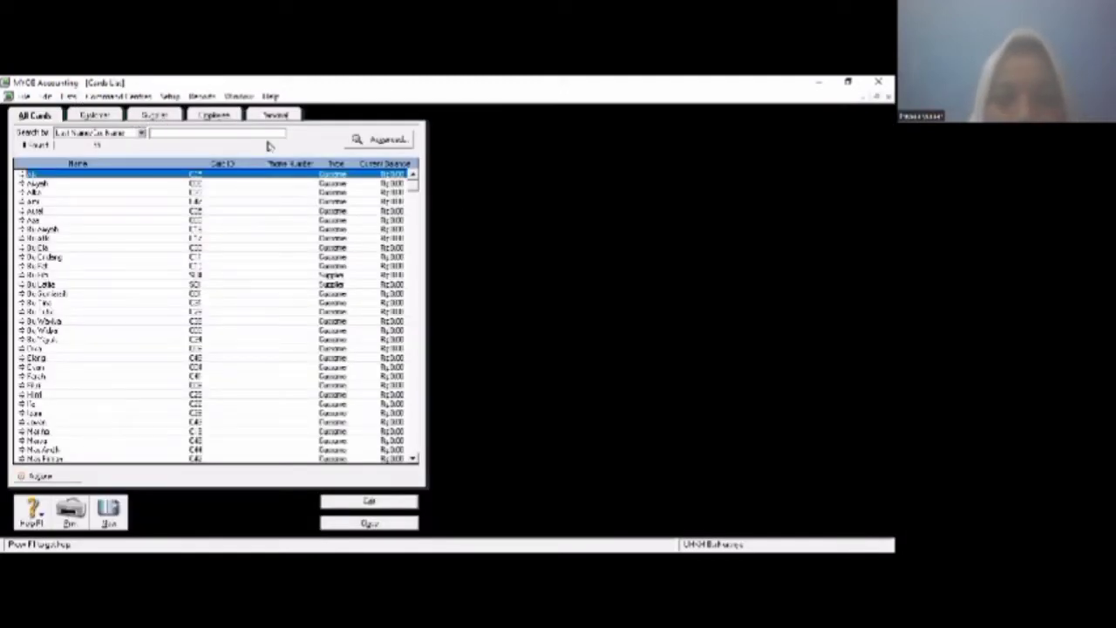
click(345, 524)
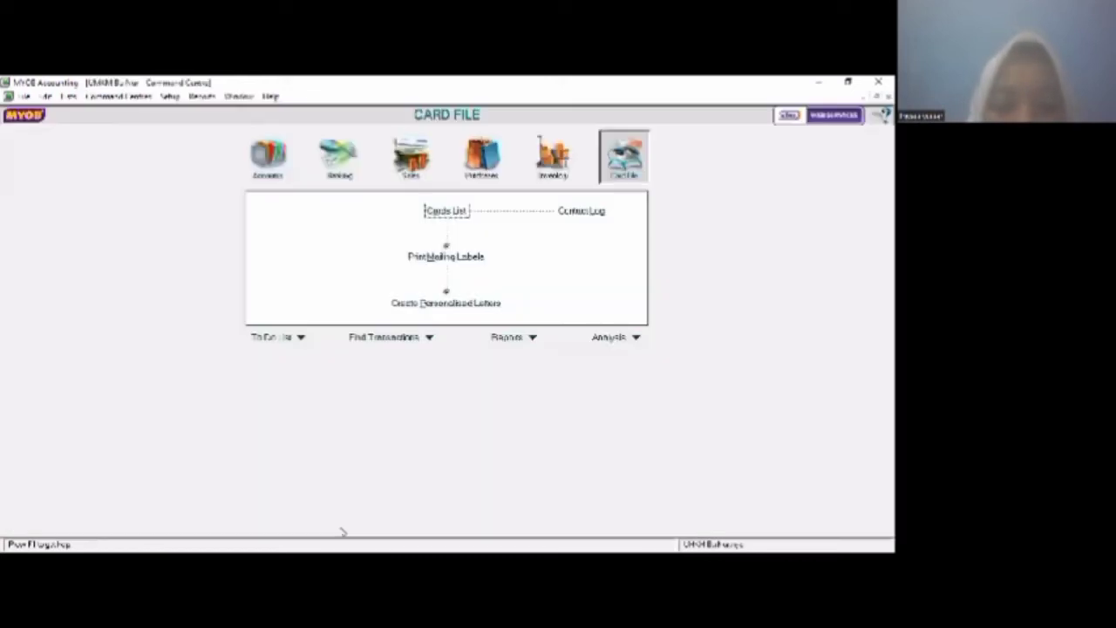
Examine the details of the PPN tax code in the tax code list, then close the list
click(67, 96)
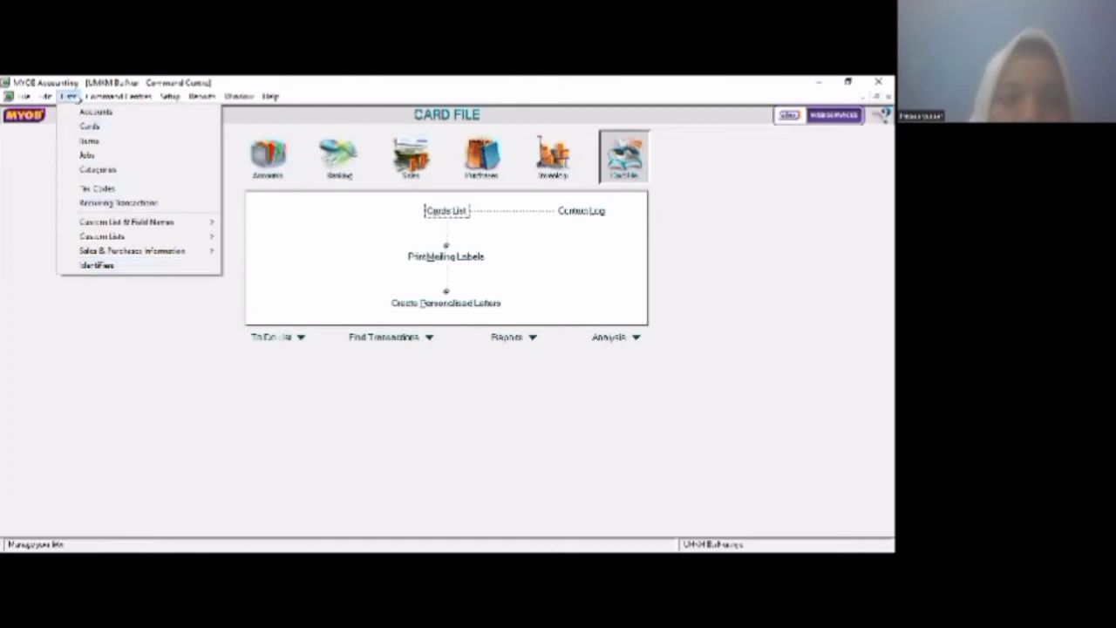
click(100, 189)
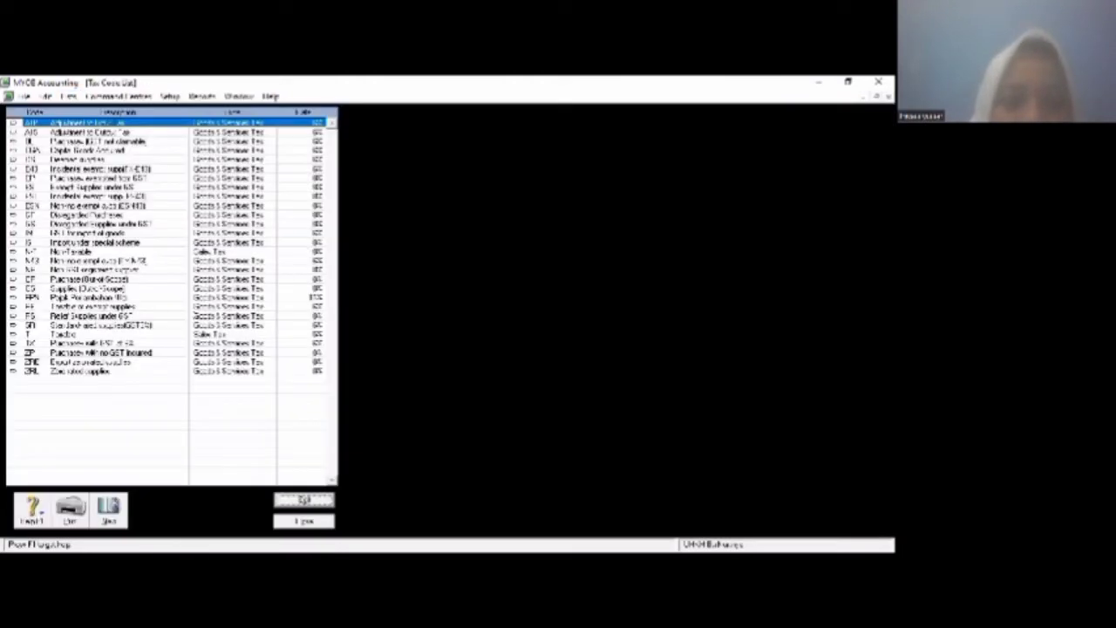
double_click(137, 298)
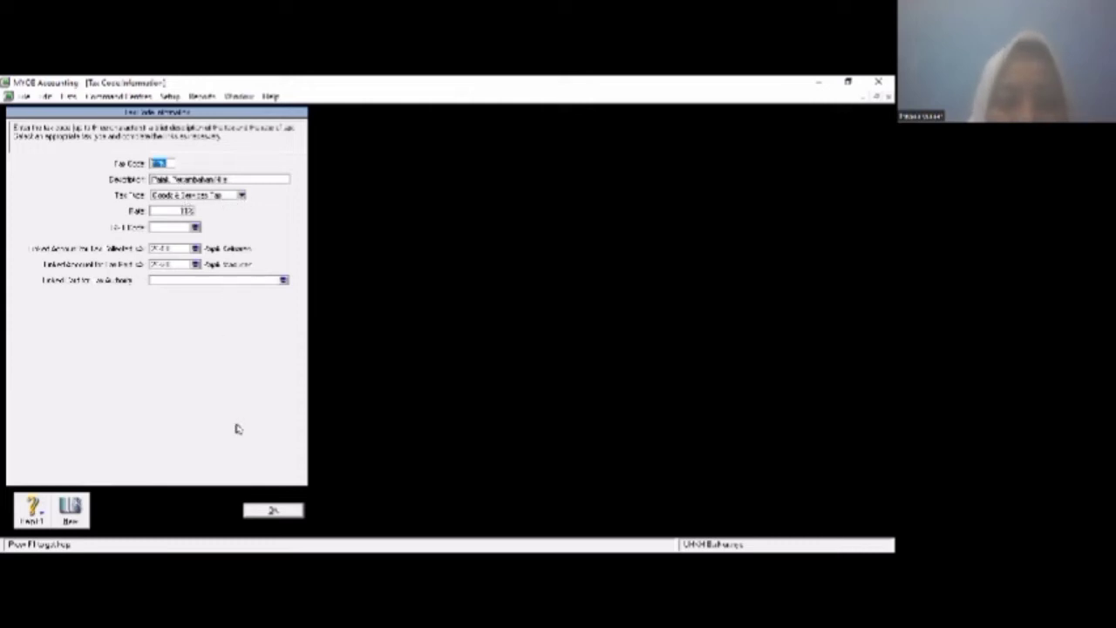
click(264, 508)
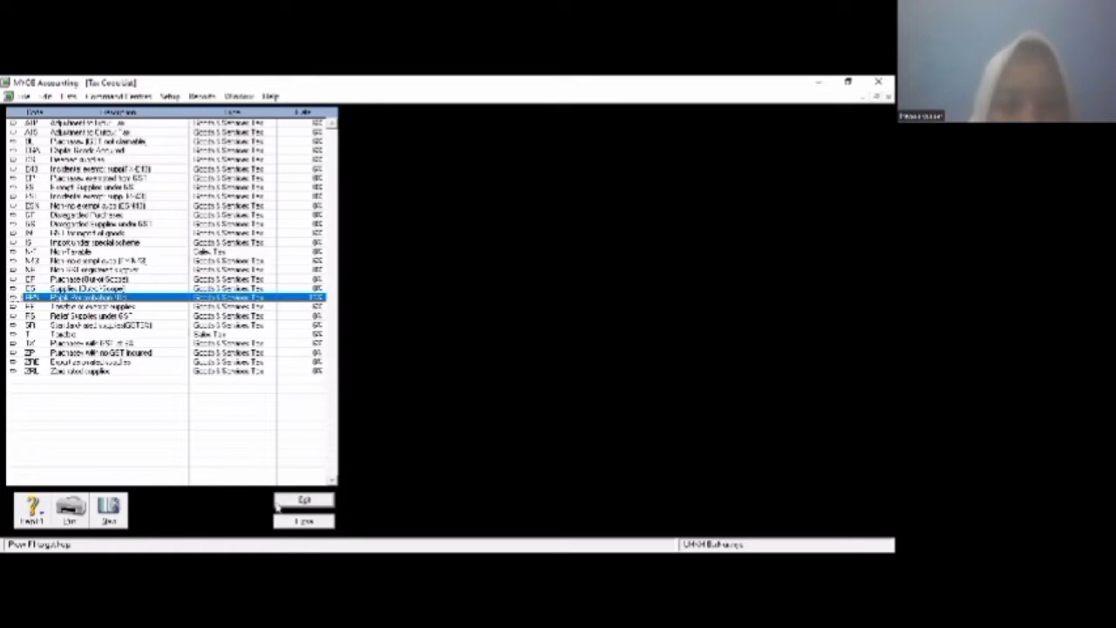
click(282, 519)
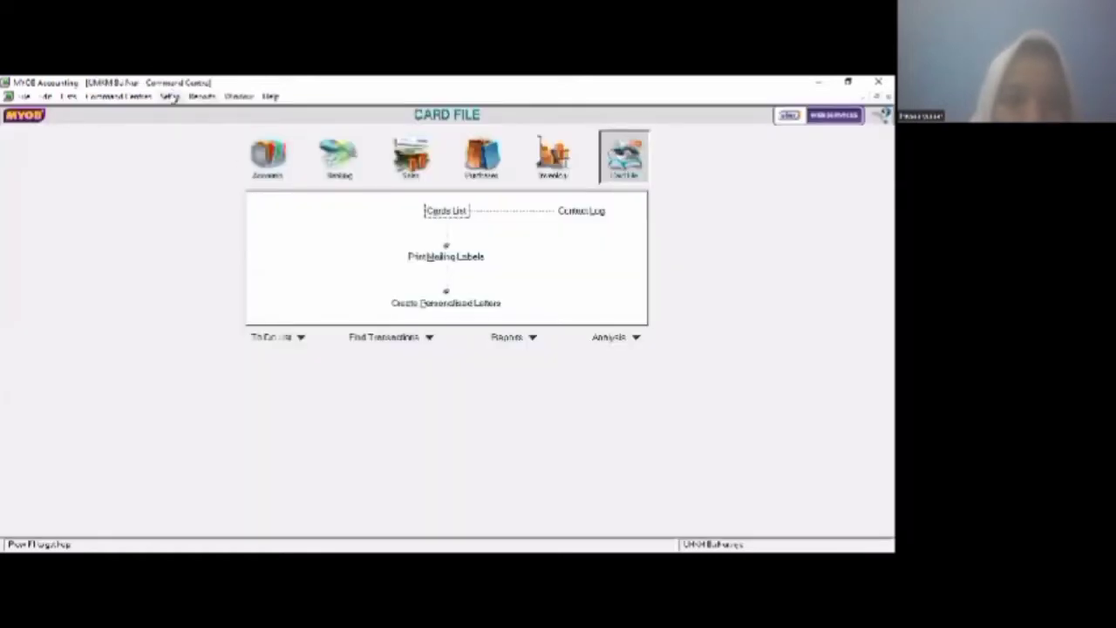
Review the account opening balances and close the window
click(170, 96)
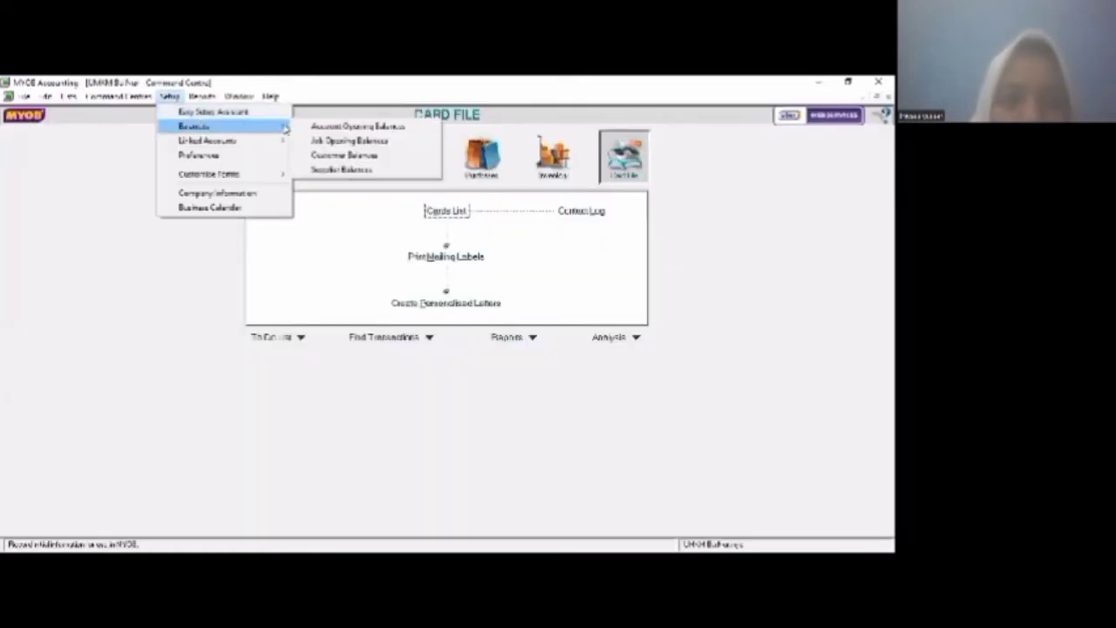
mouse_move(271, 126)
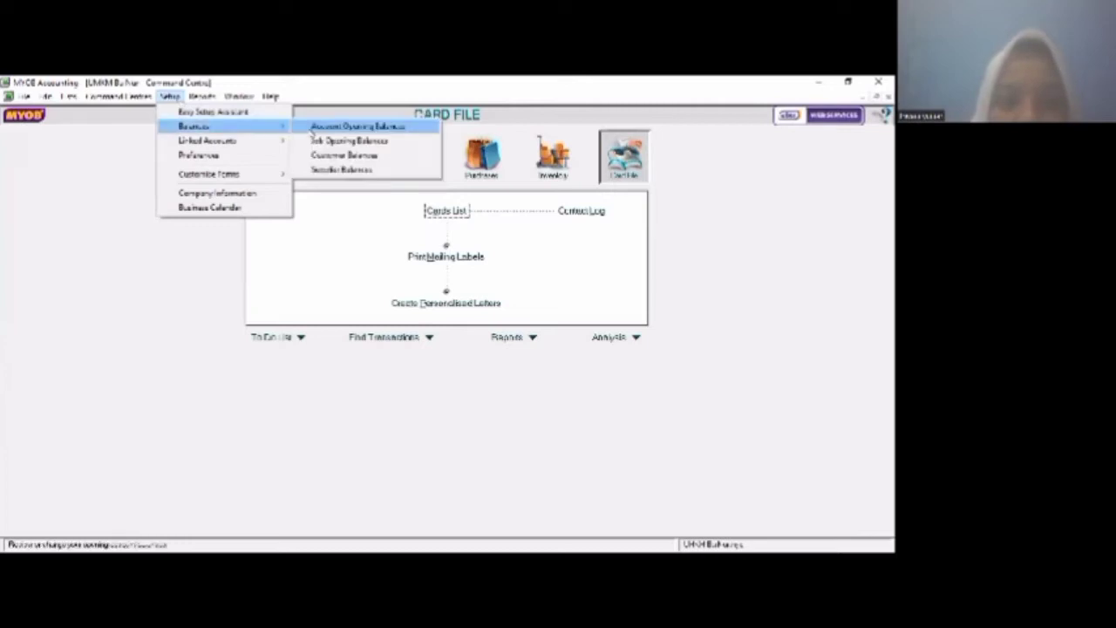
click(312, 129)
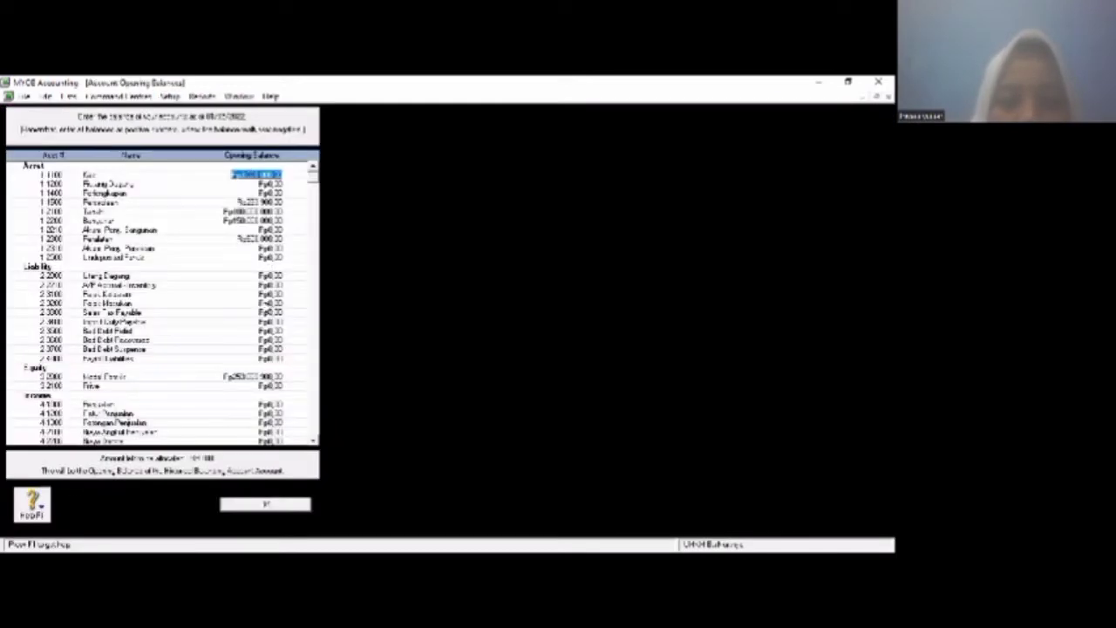
click(266, 504)
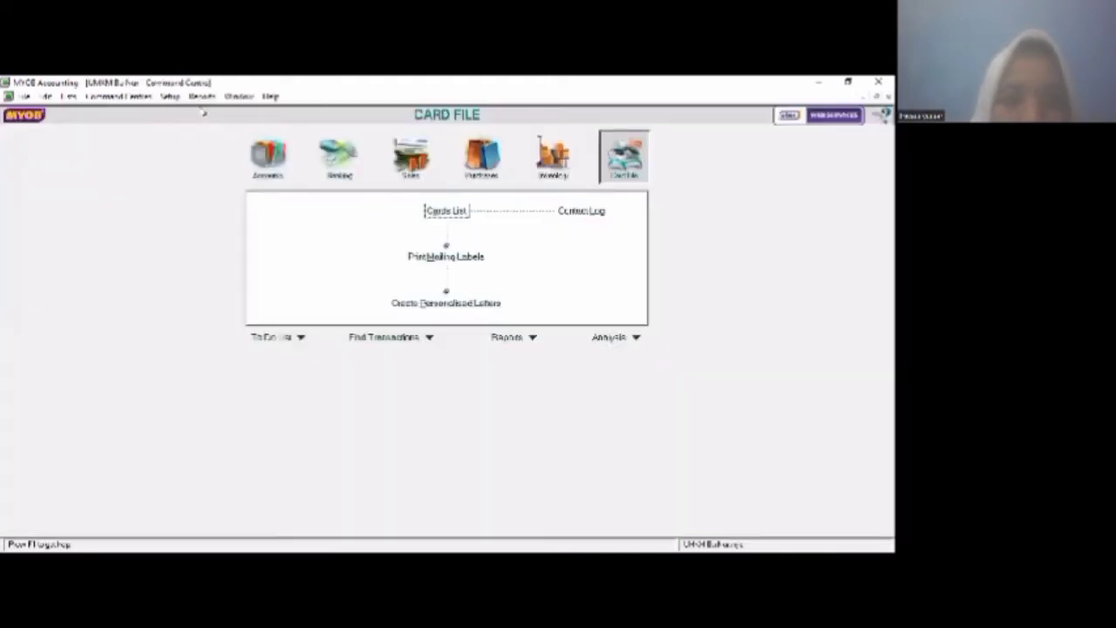
Review the linked accounts for accounts and banking, then close the window
click(171, 97)
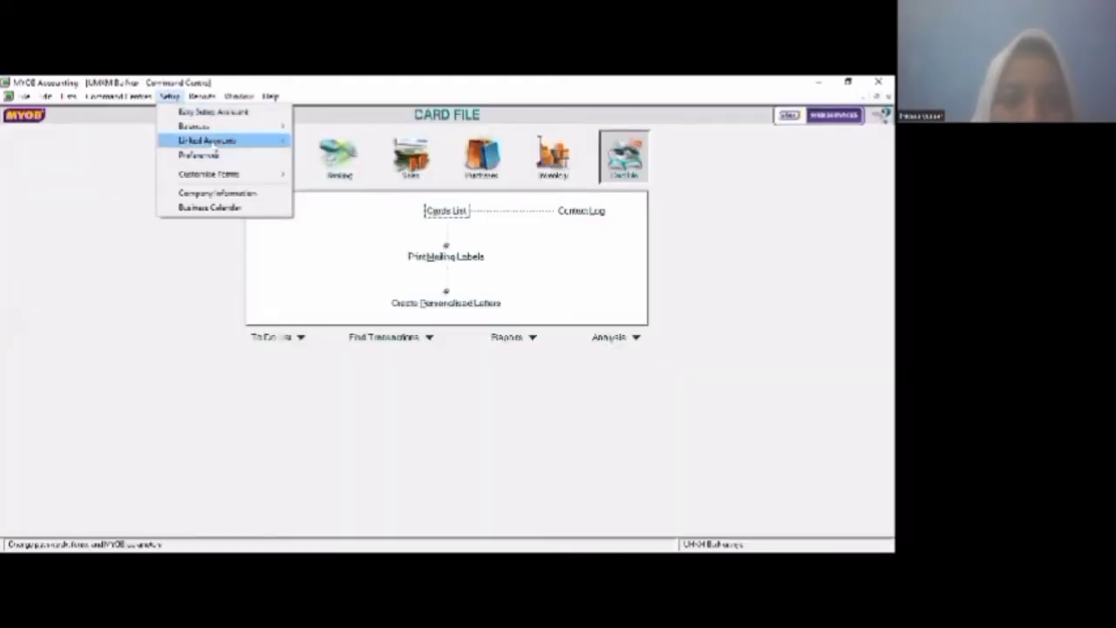
mouse_move(282, 141)
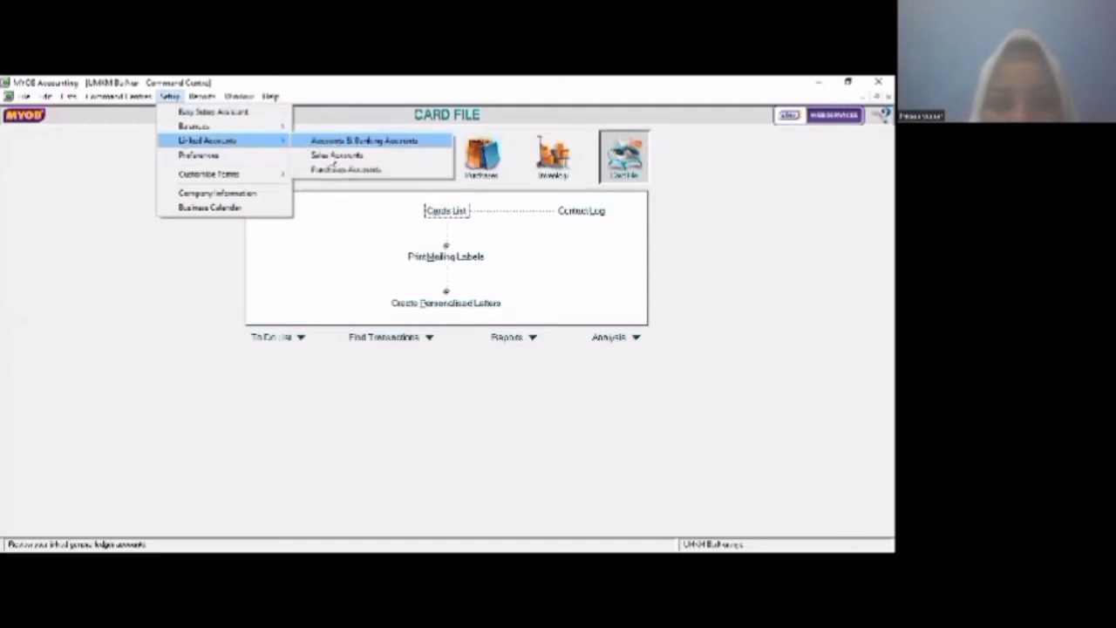
click(338, 142)
click(301, 295)
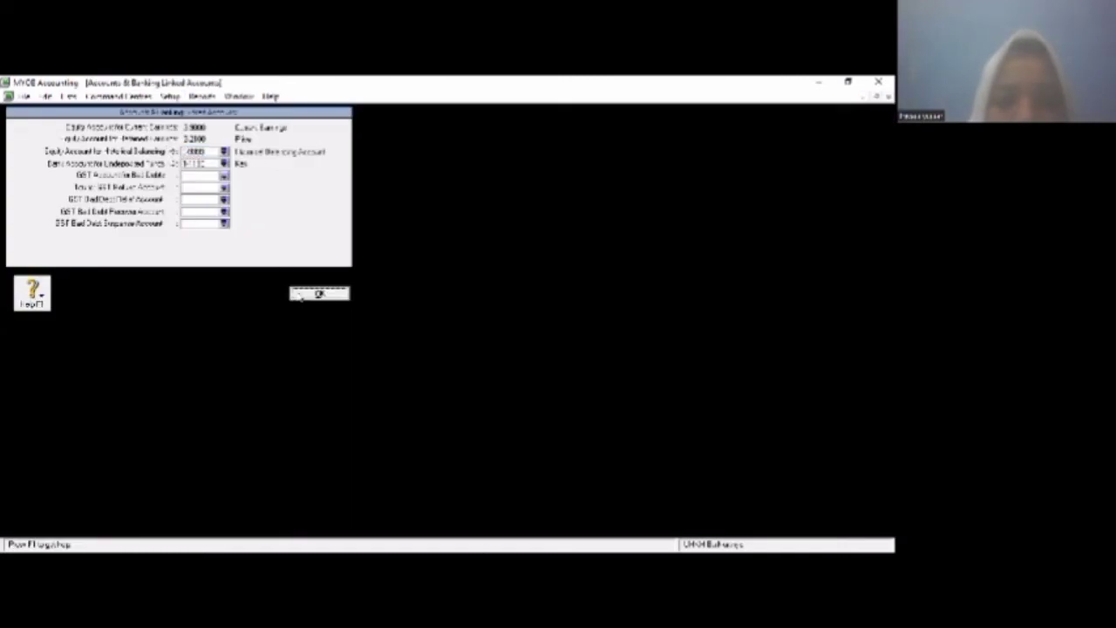
Review the sales linked accounts and the purchases linked accounts, closing each window
click(171, 98)
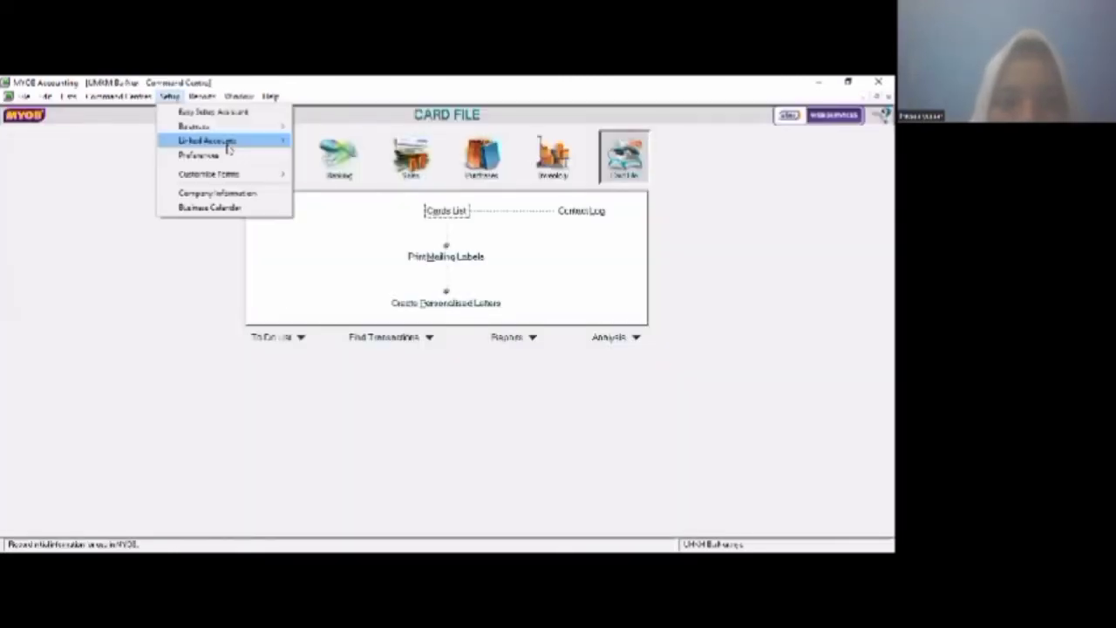
click(312, 156)
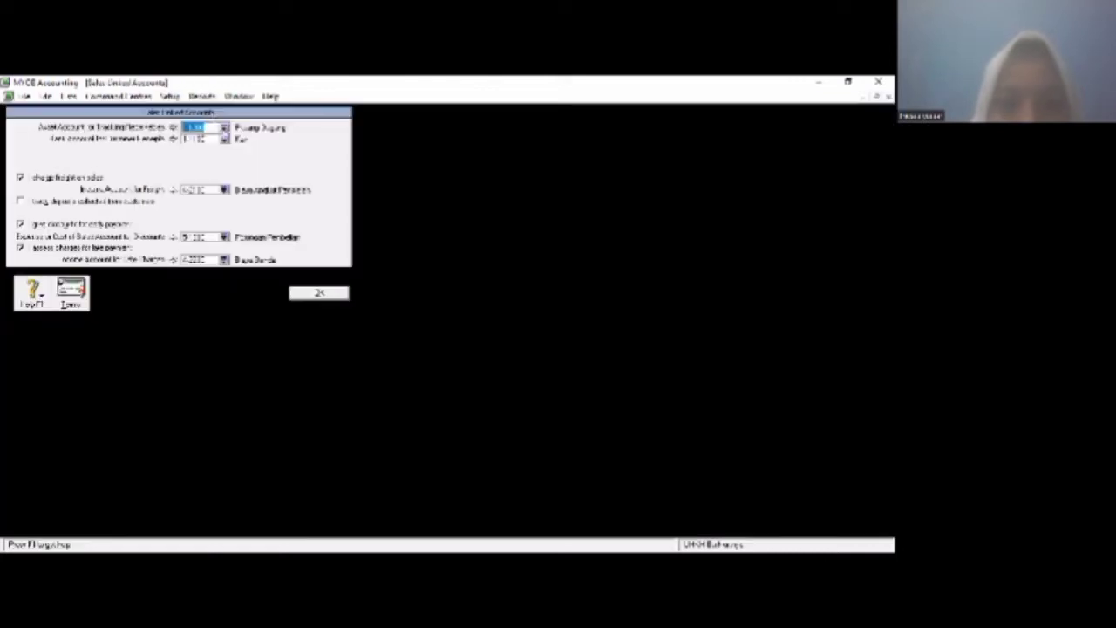
click(299, 296)
click(171, 98)
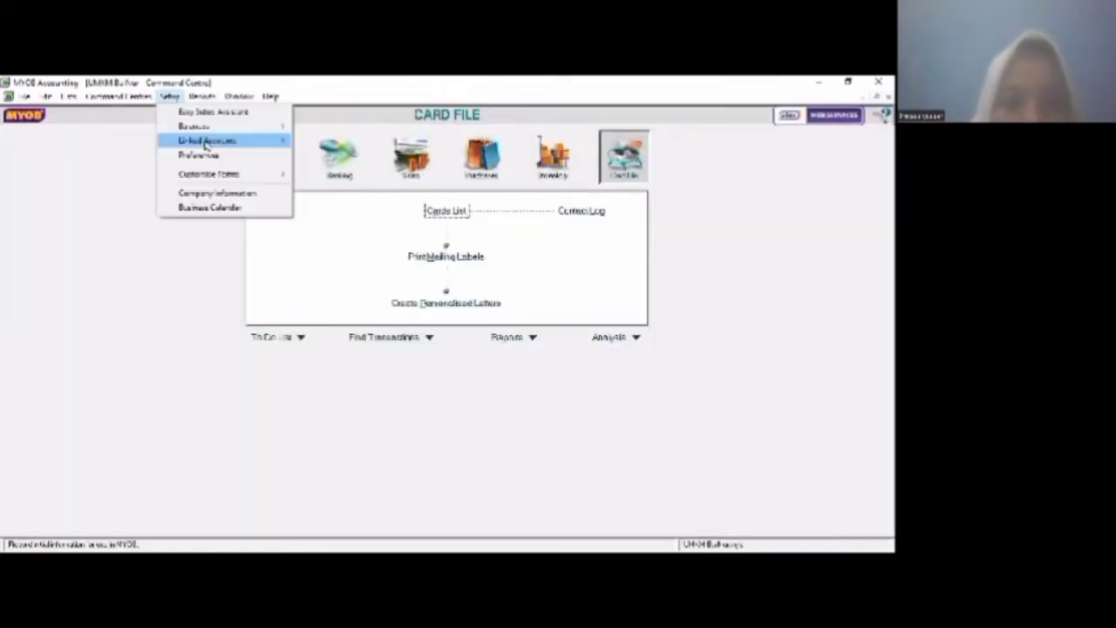
mouse_move(206, 141)
click(299, 171)
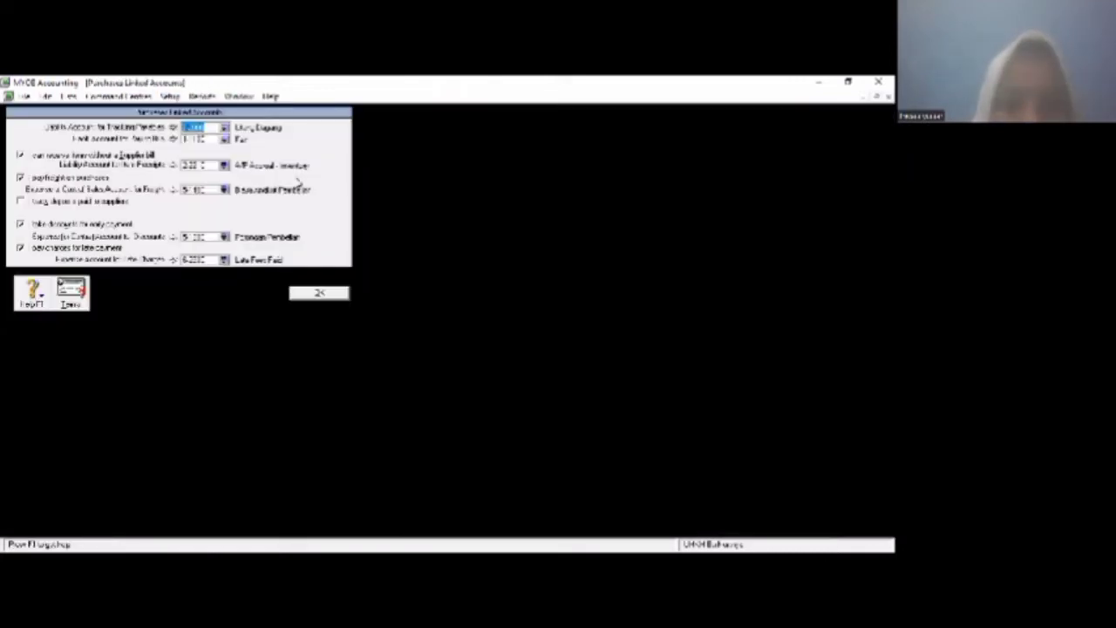
click(318, 294)
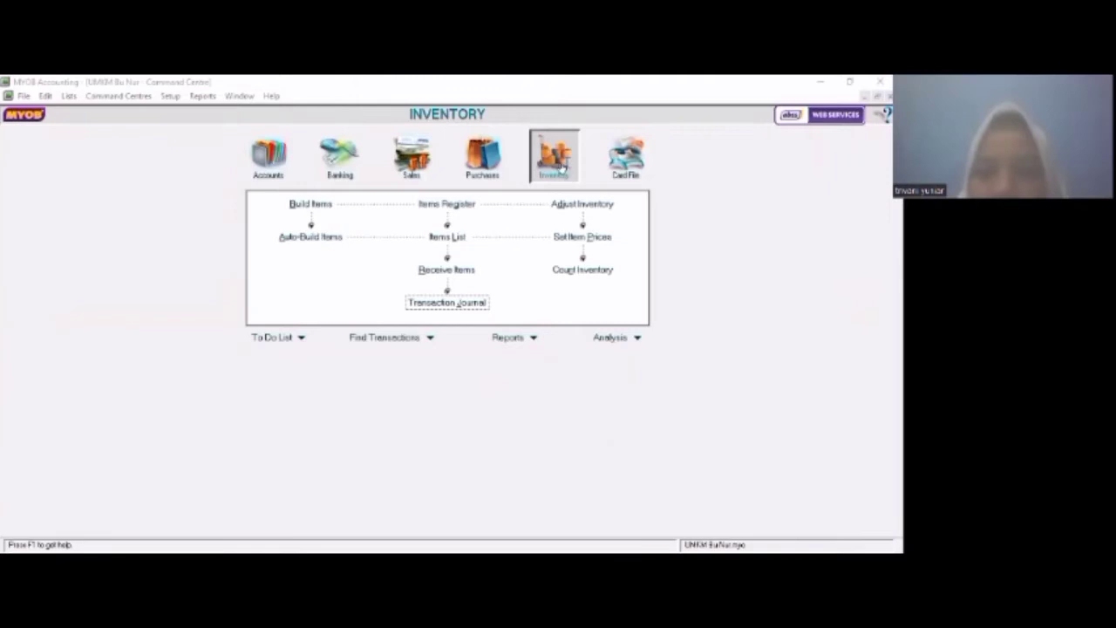
Examine the Detergent item's profile, buying details and selling details from the inventory items list, then close the list
click(457, 236)
double_click(76, 176)
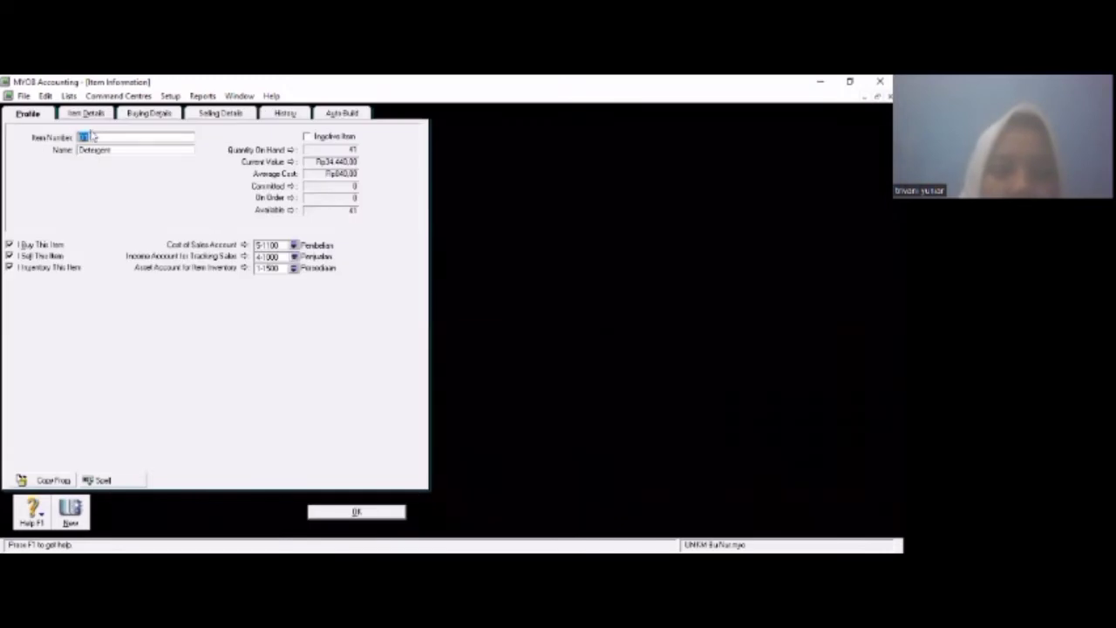
click(150, 115)
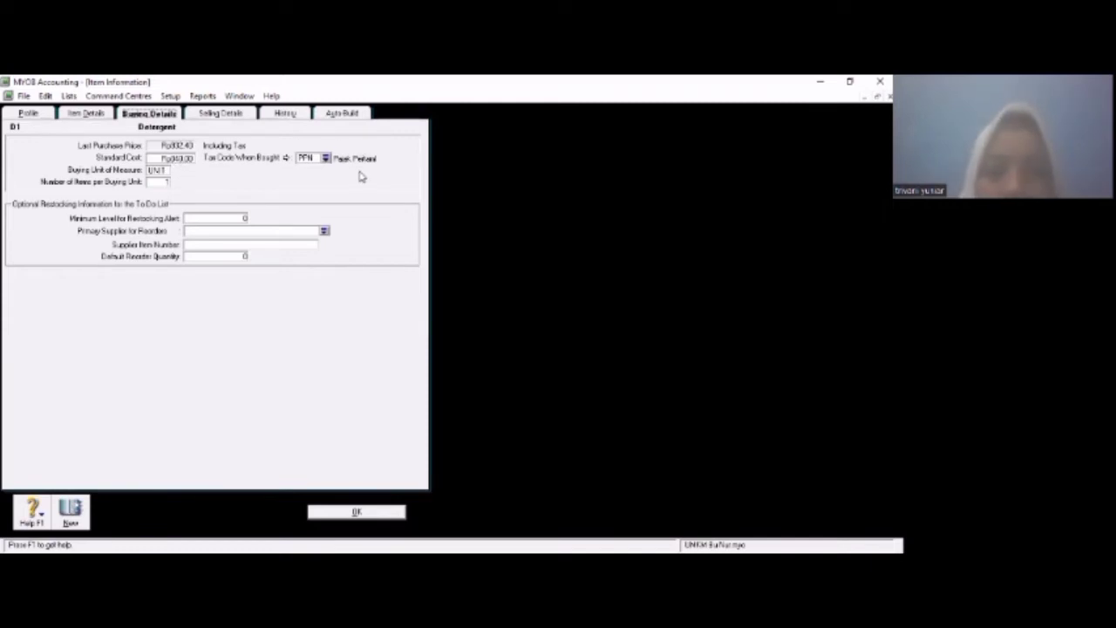
click(221, 114)
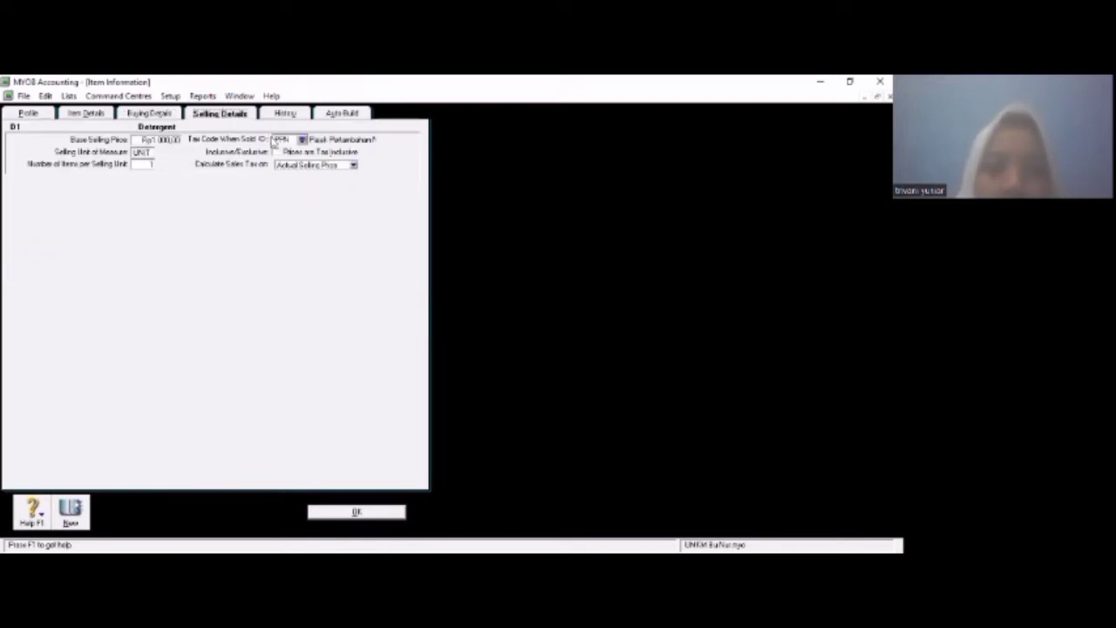
click(356, 512)
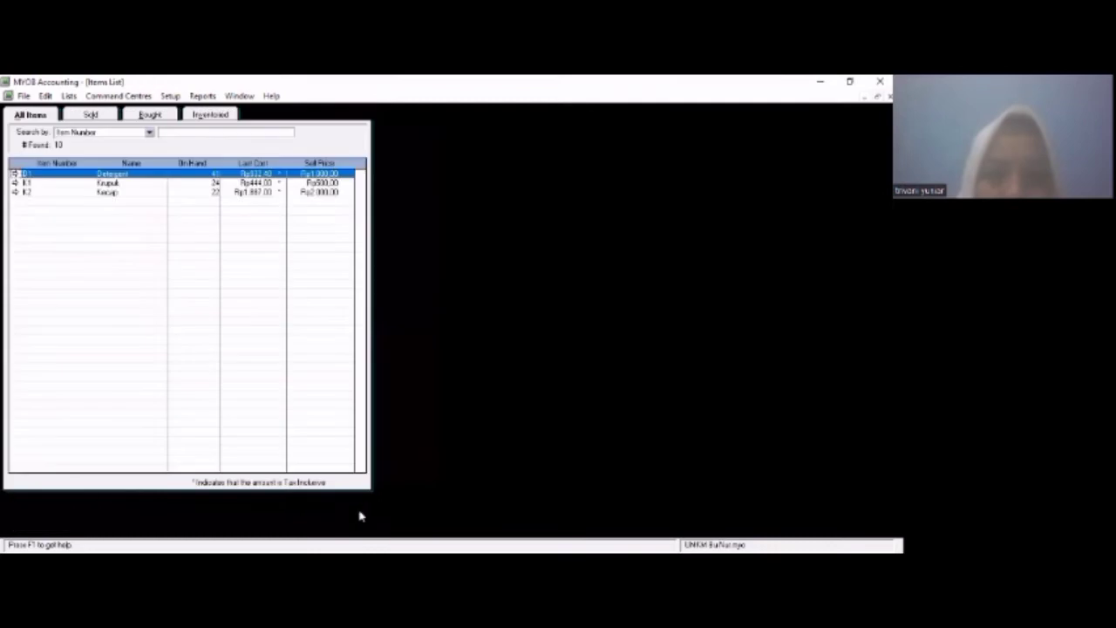
click(331, 523)
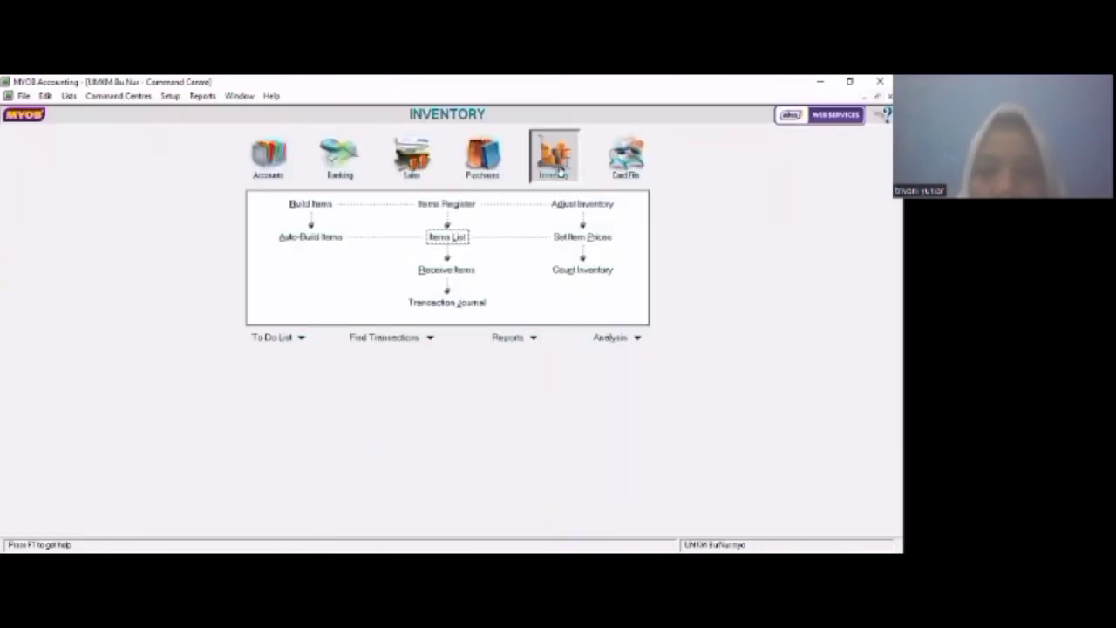
View the blank inventory adjustment form and the inventory transaction journal, closing both
click(563, 205)
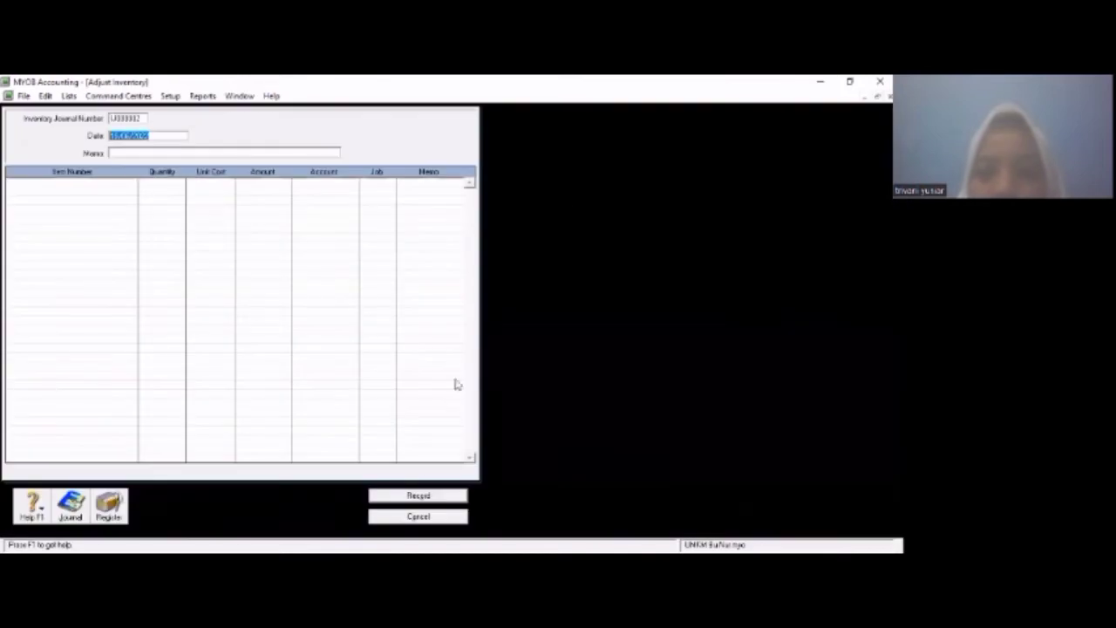
click(418, 516)
click(444, 305)
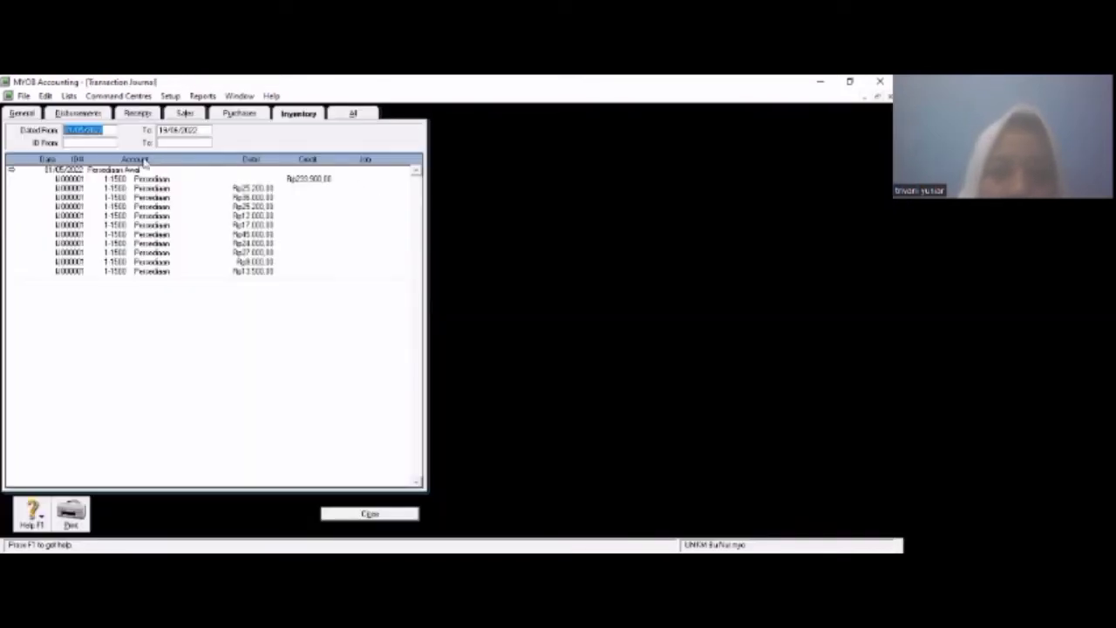
click(359, 516)
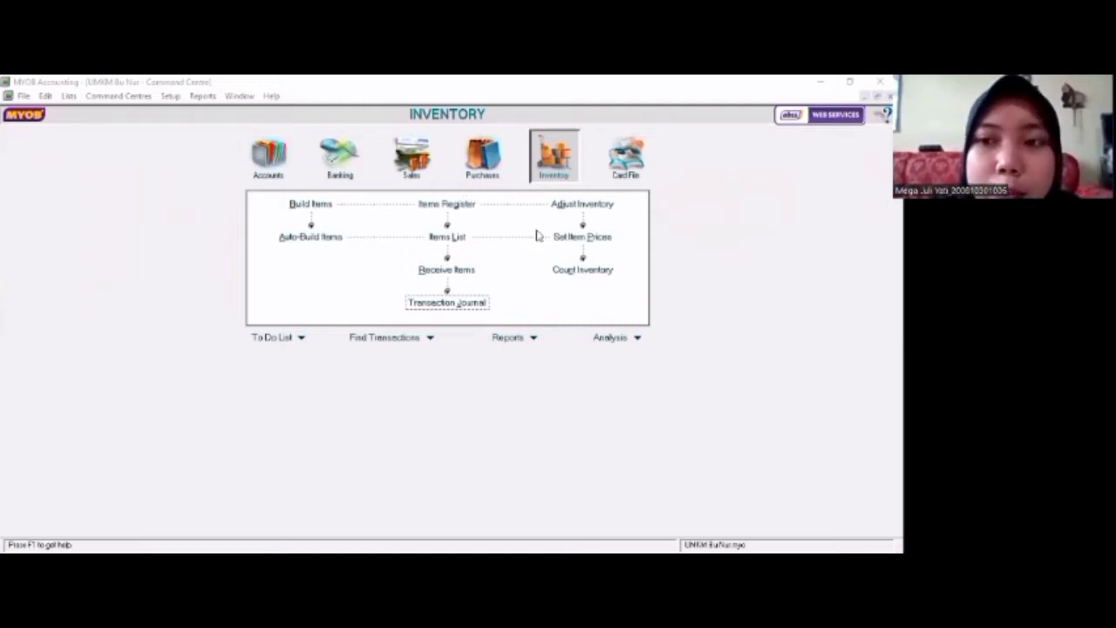
Start a new purchase bill for the supplier, entering the supplier's name and setting the date to 31/05/2022
click(485, 165)
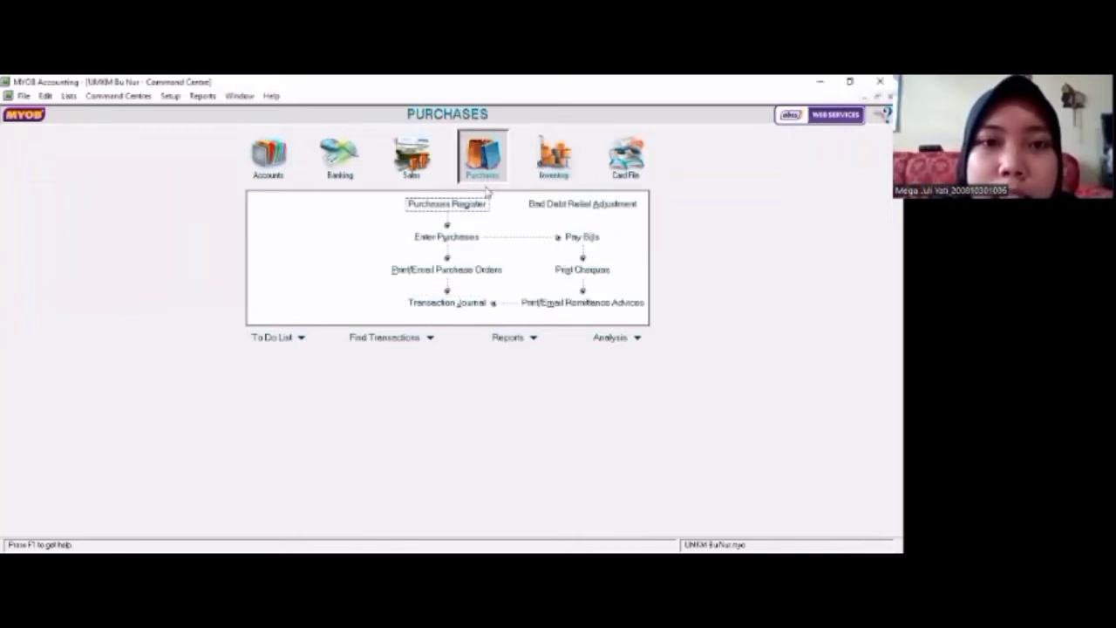
click(455, 237)
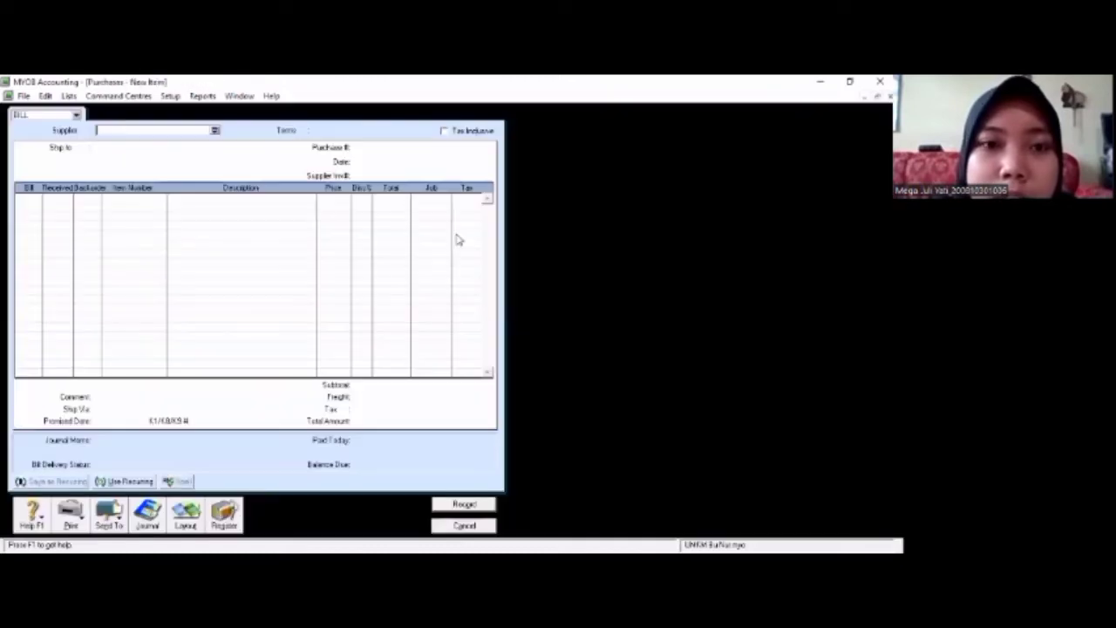
text(Bu Fitri)
key(Return)
click(366, 162)
click(365, 161)
key(BackSpace)
text(01)
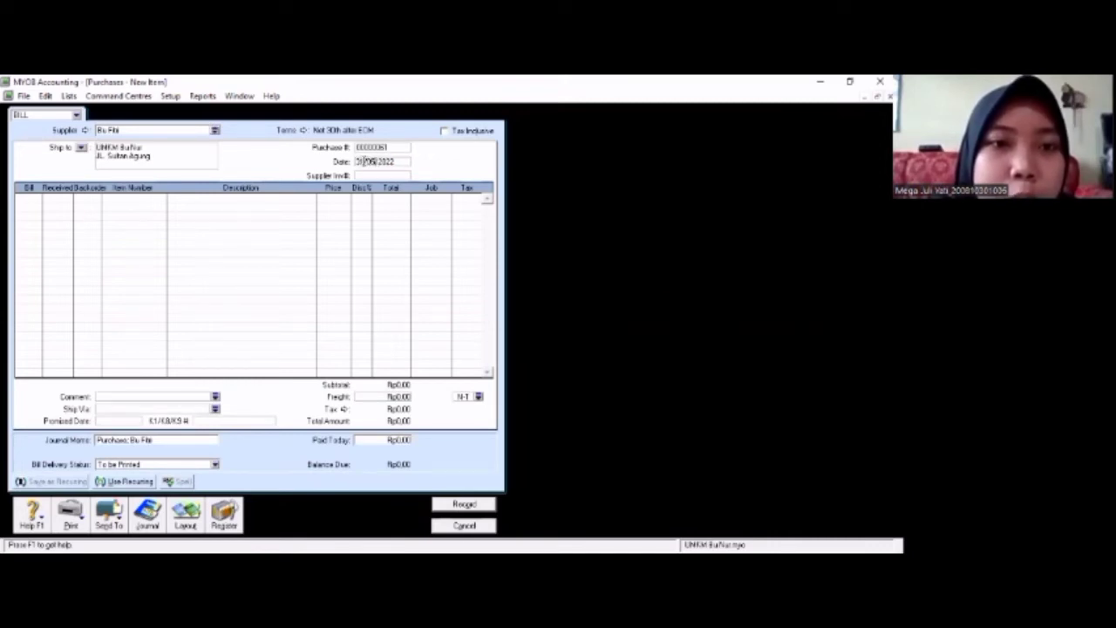
Add a bill line for 30 units of item K1 (Krupuk)
click(26, 197)
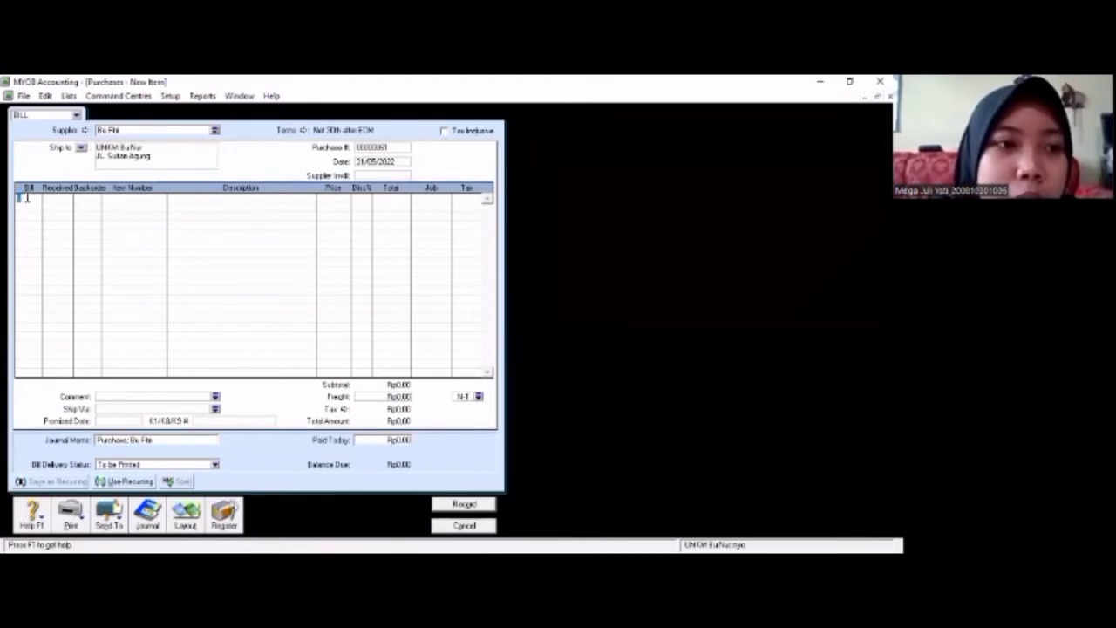
click(105, 198)
text(KK1)
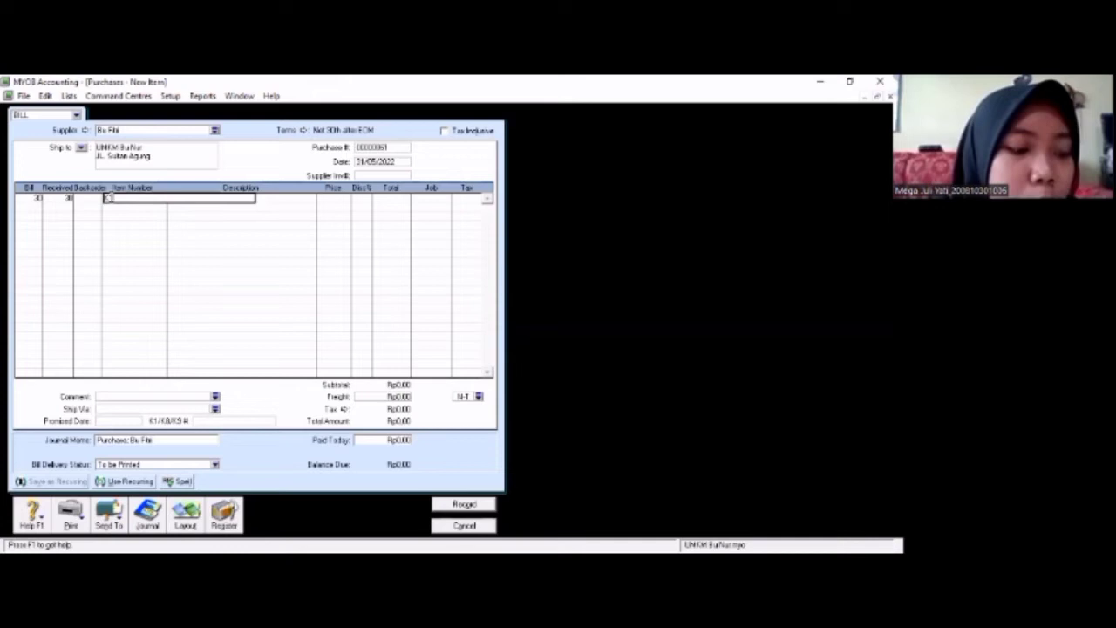
key(Return)
Set the amount paid today to Rp13.320, record the purchase and close the purchase entry form
click(390, 439)
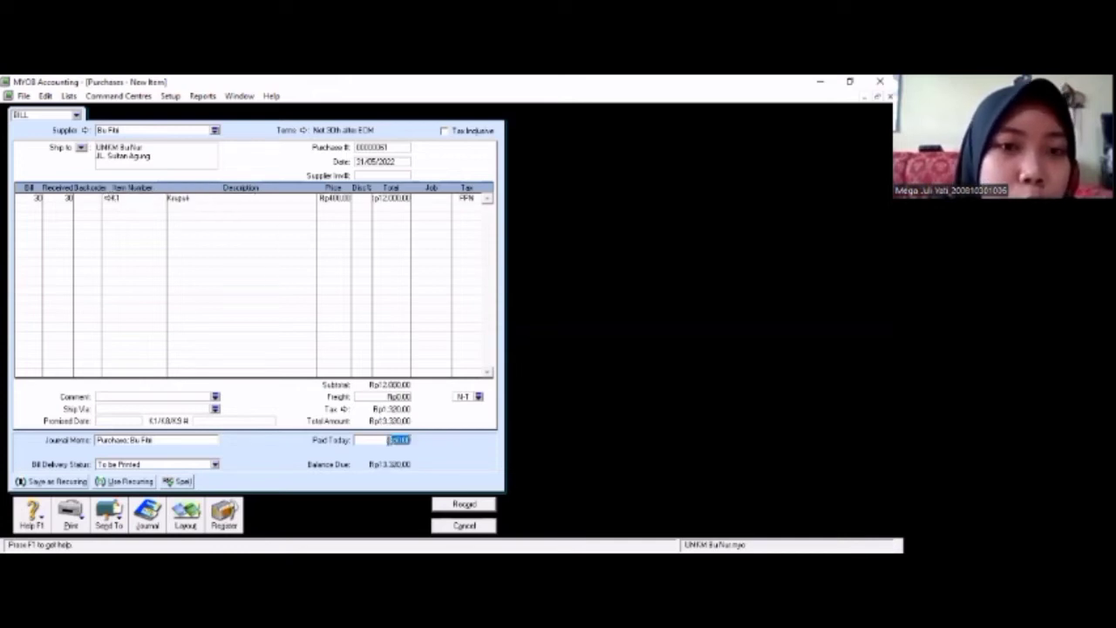
text(13.320)
key(Tab)
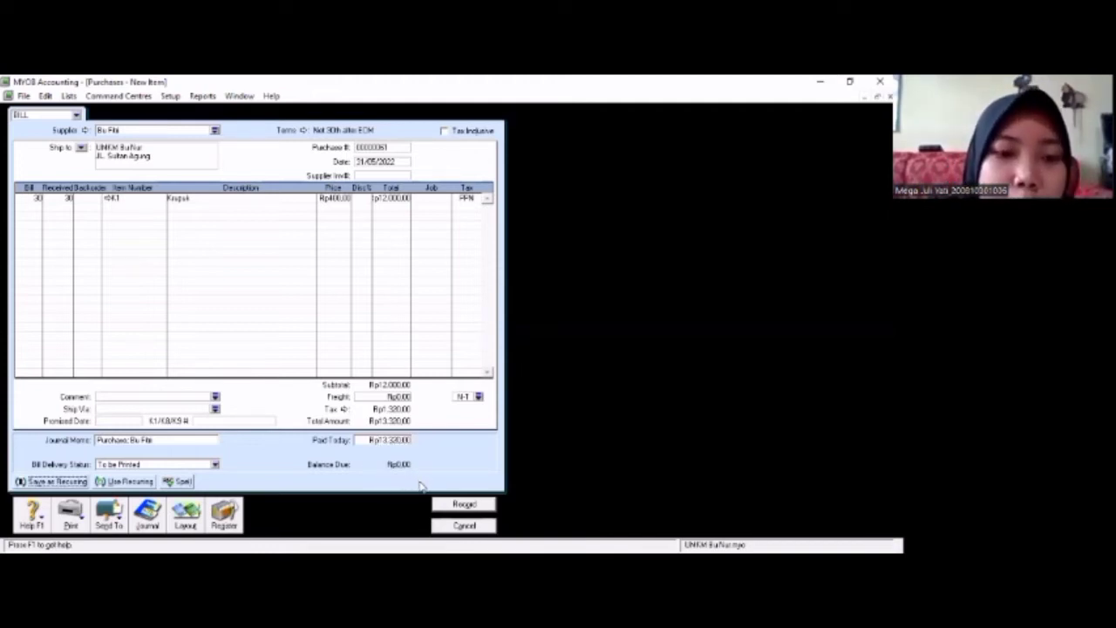
click(450, 503)
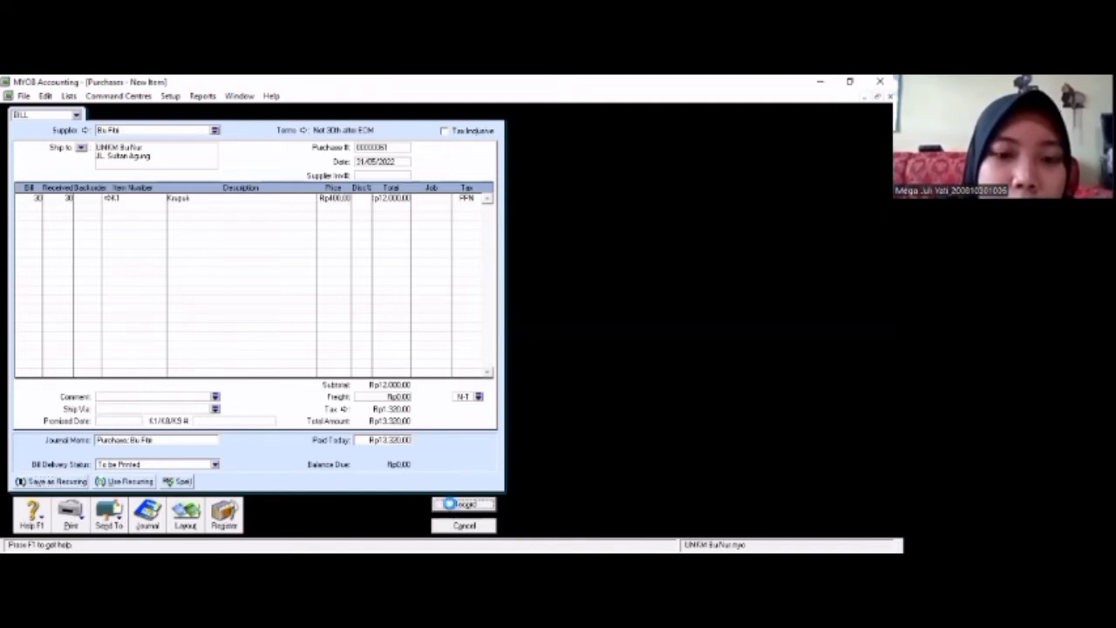
click(535, 418)
click(512, 428)
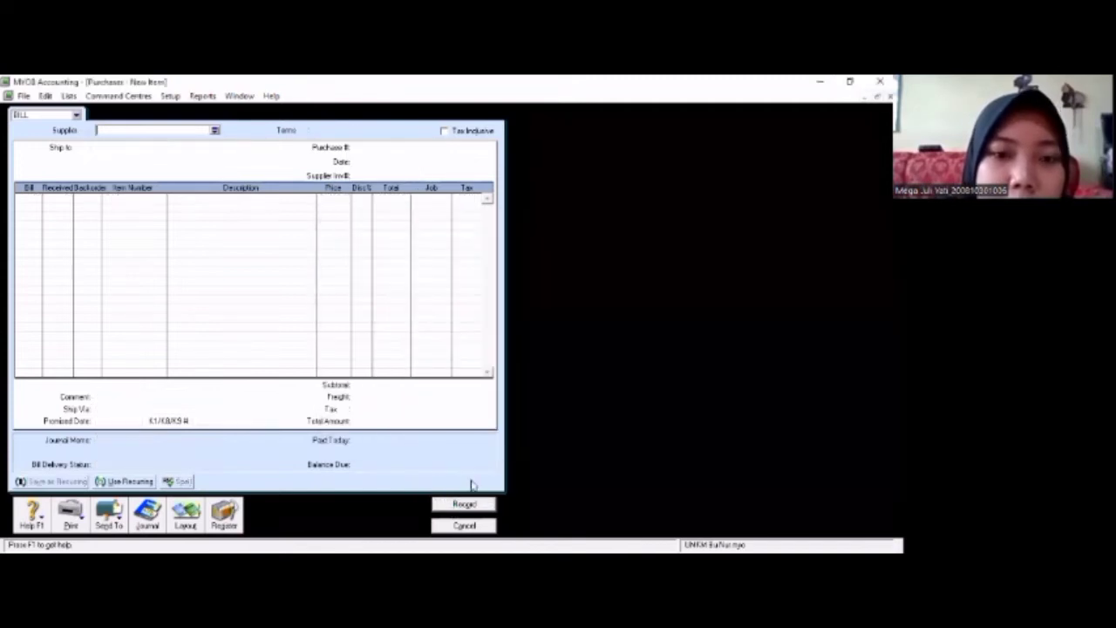
click(465, 524)
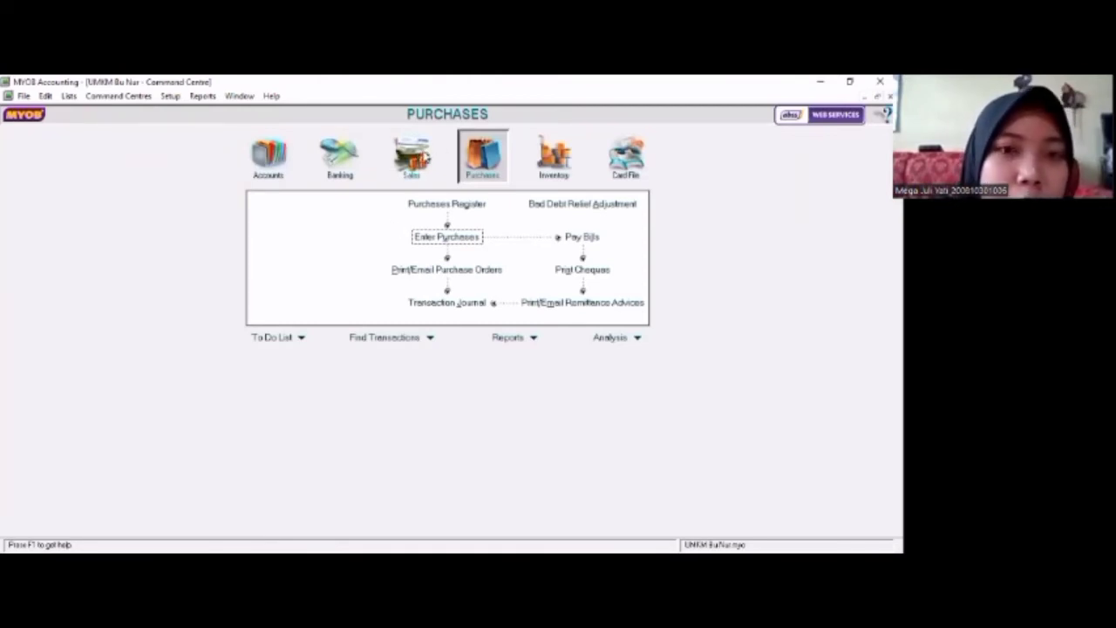
Start a new sales invoice for the customer, entering the customer's name and setting the date to 31/05/2022
click(421, 153)
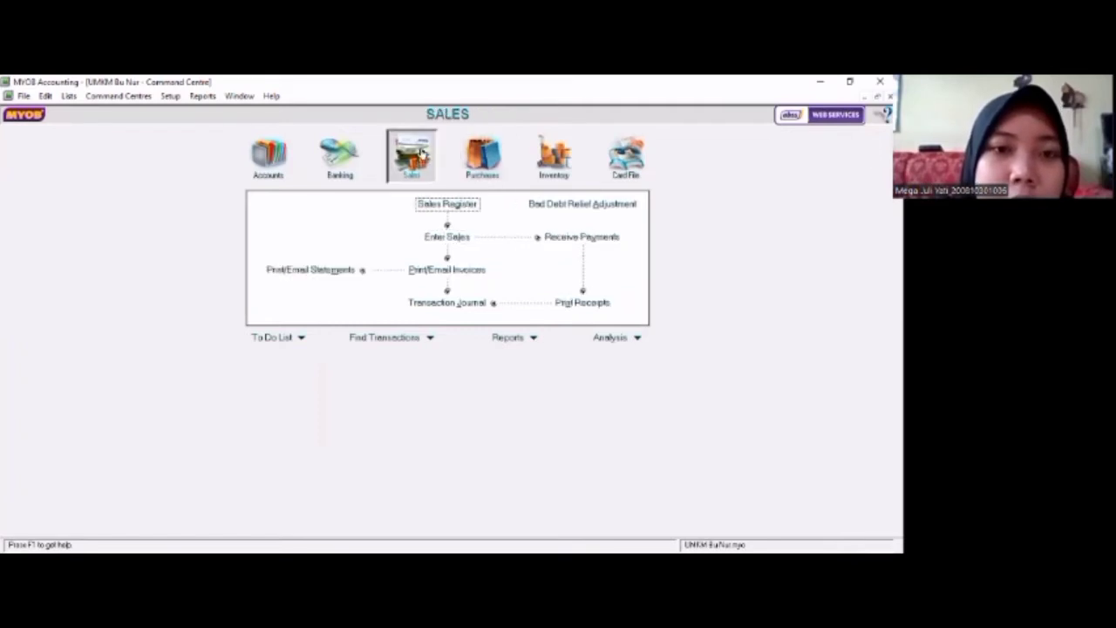
click(446, 238)
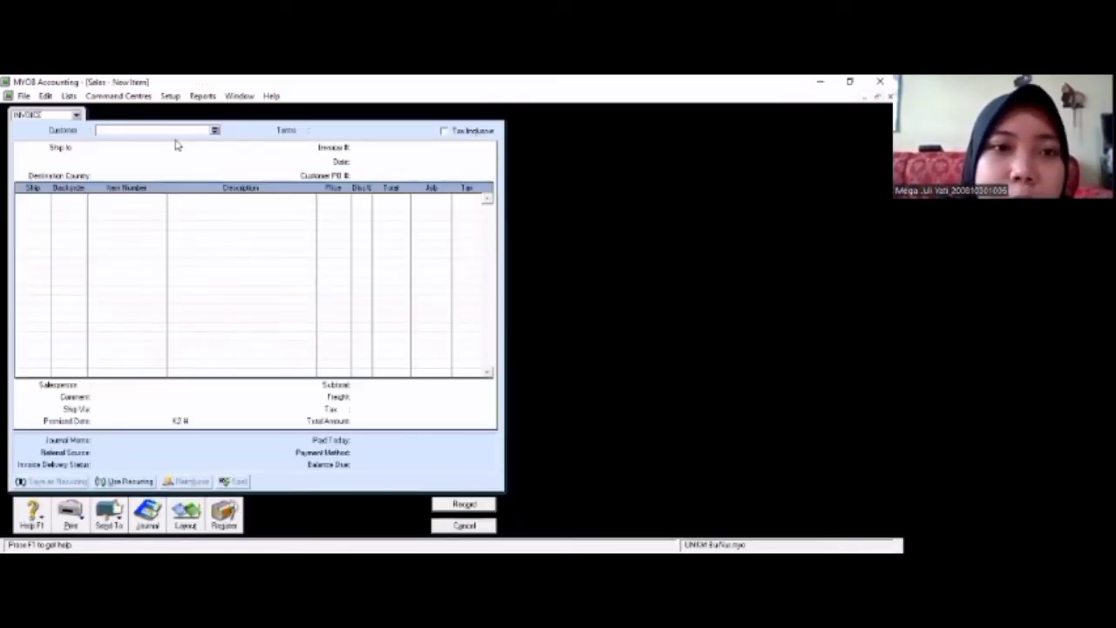
text(Mega)
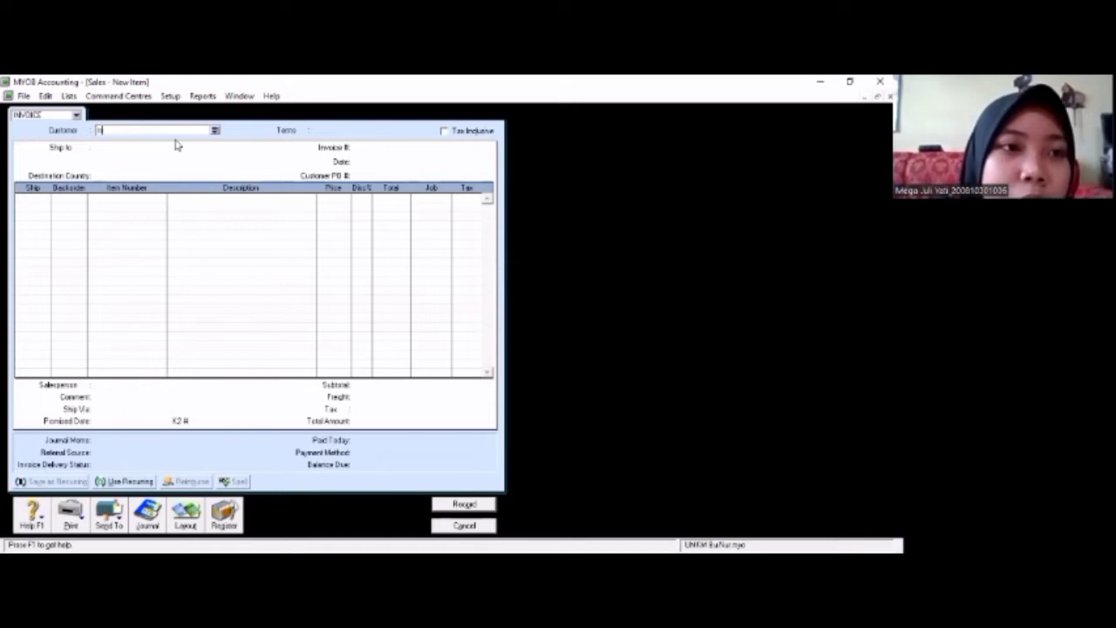
key(Tab)
click(377, 162)
click(366, 162)
key(BackSpace)
key(BackSpace)
text(01)
key(Right)
key(Right)
key(Right)
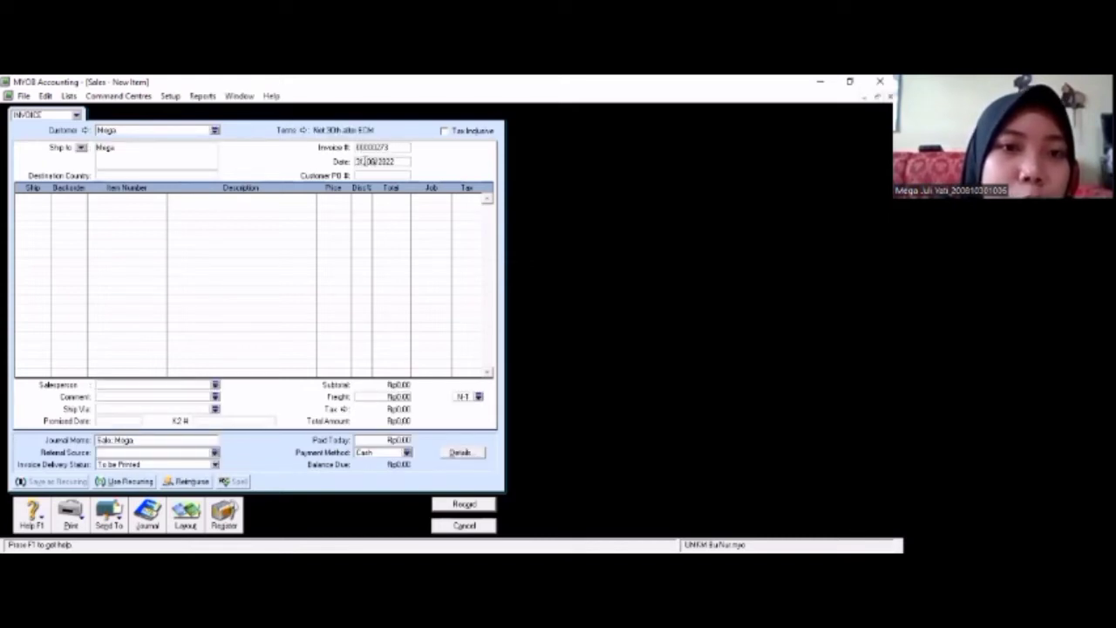
key(BackSpace)
text(5)
click(26, 198)
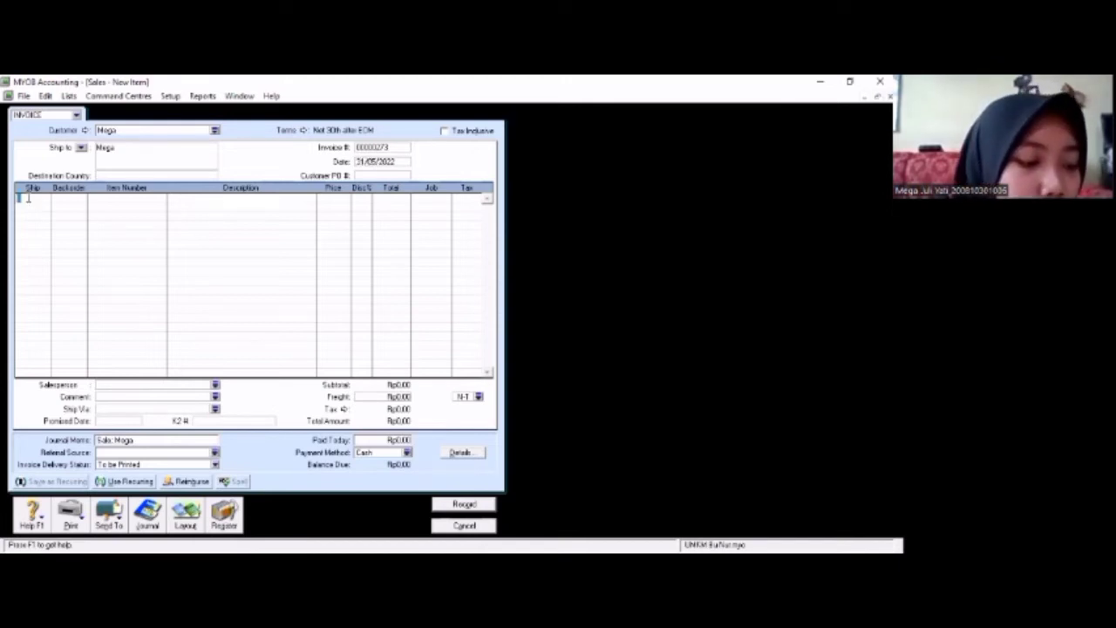
Add an invoice line for 1 unit of item S2 (Susu Kotak)
text(1)
click(109, 199)
text(S2)
key(Return)
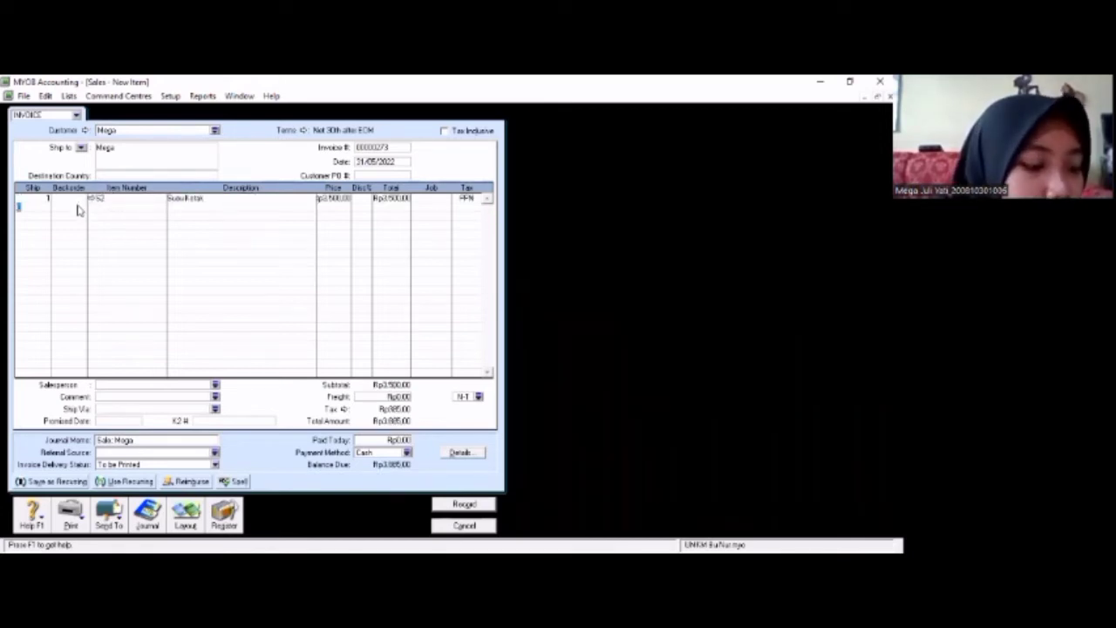
Add a second invoice line for 1 unit of item S3 (Snack)
text(1)
click(109, 207)
text(S)
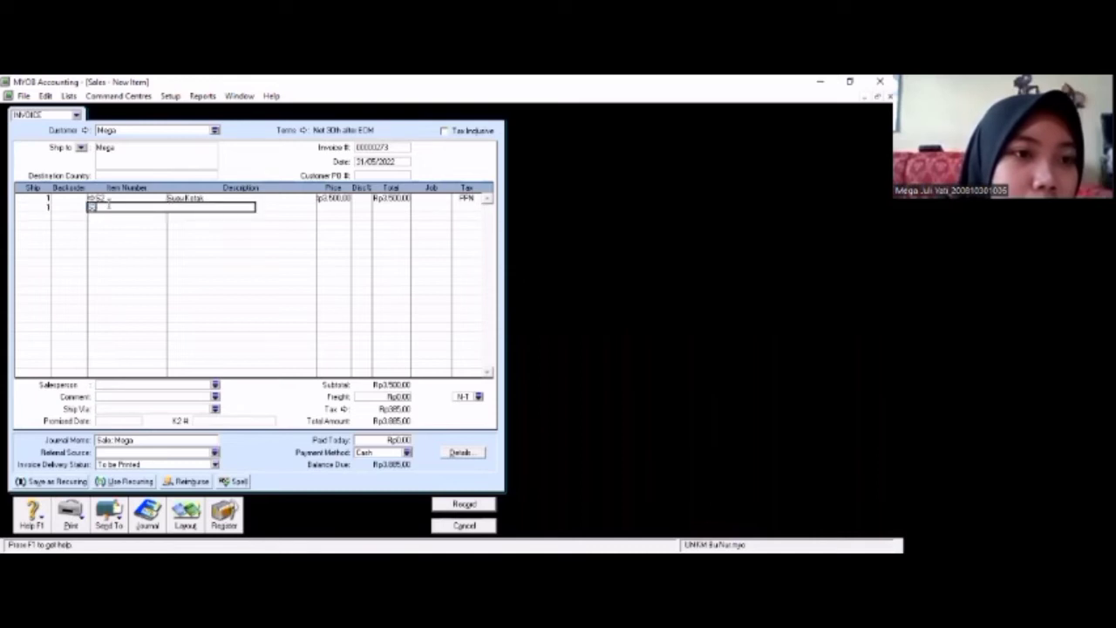
text(3)
key(Return)
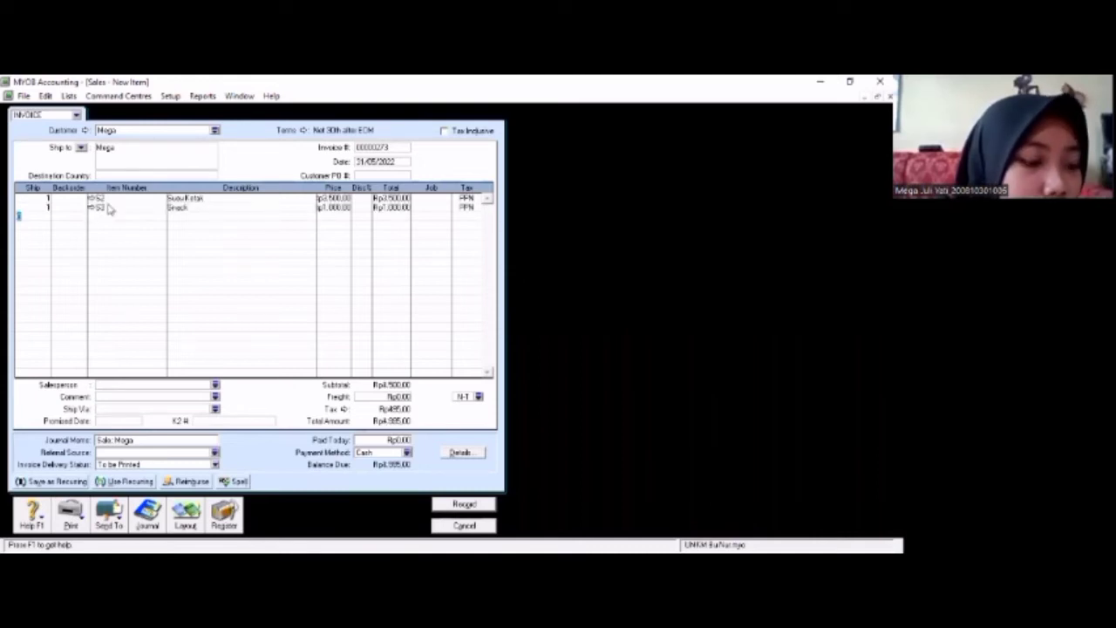
Add a third invoice line for 2 units of item Y1 (Yupi)
text(2)
click(109, 216)
text(S1)
key(Return)
Set the amount paid today to Rp6.105, record the sale and close the sales entry form
click(396, 439)
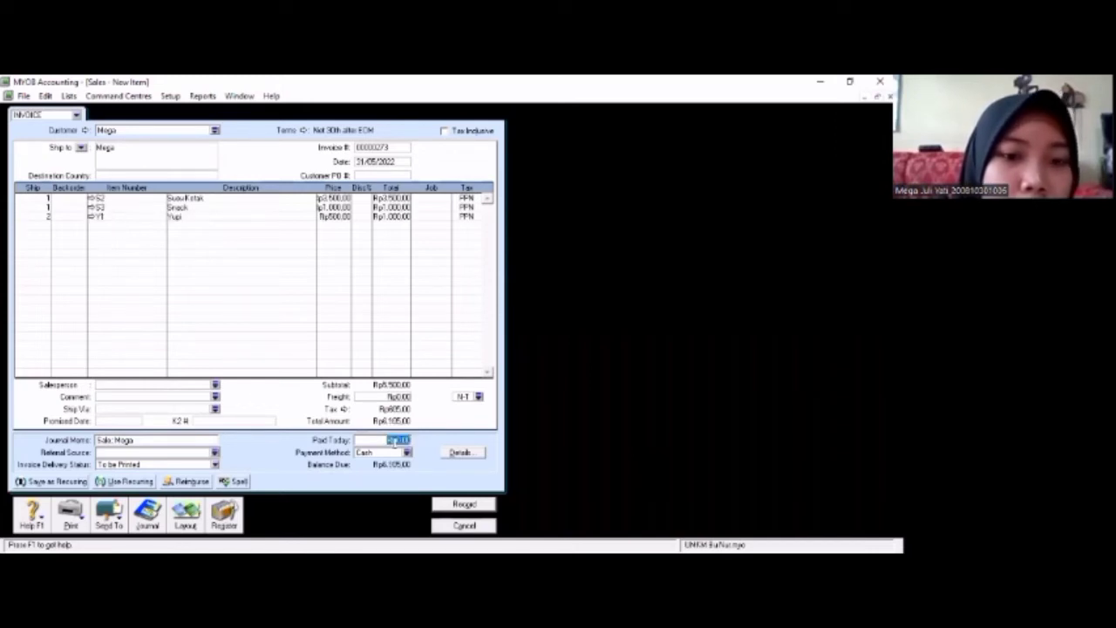
text(6105)
key(Tab)
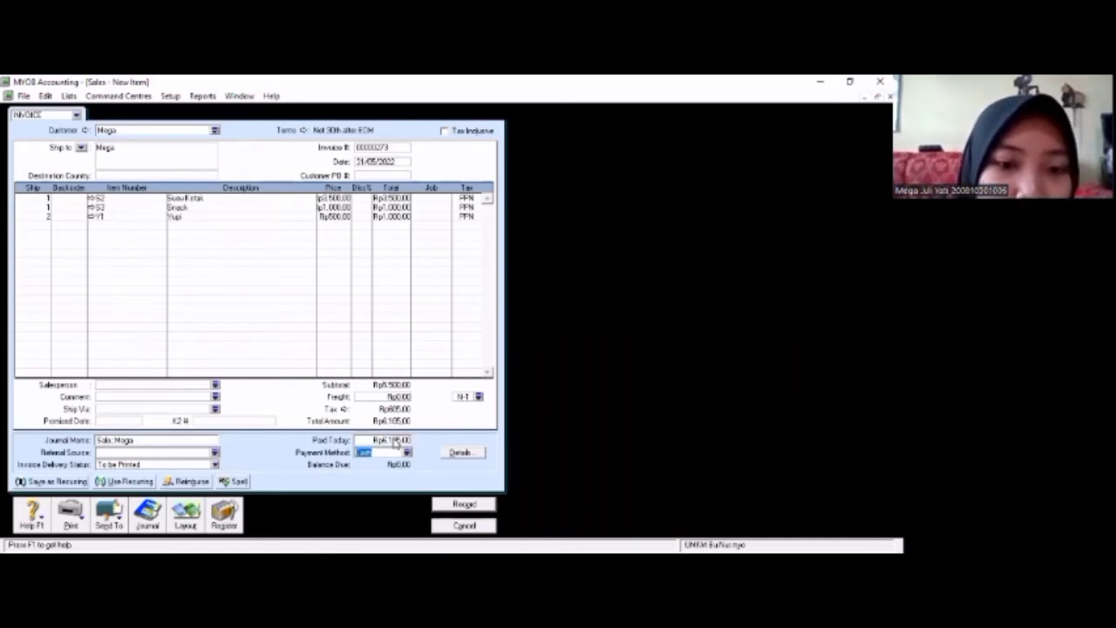
click(475, 504)
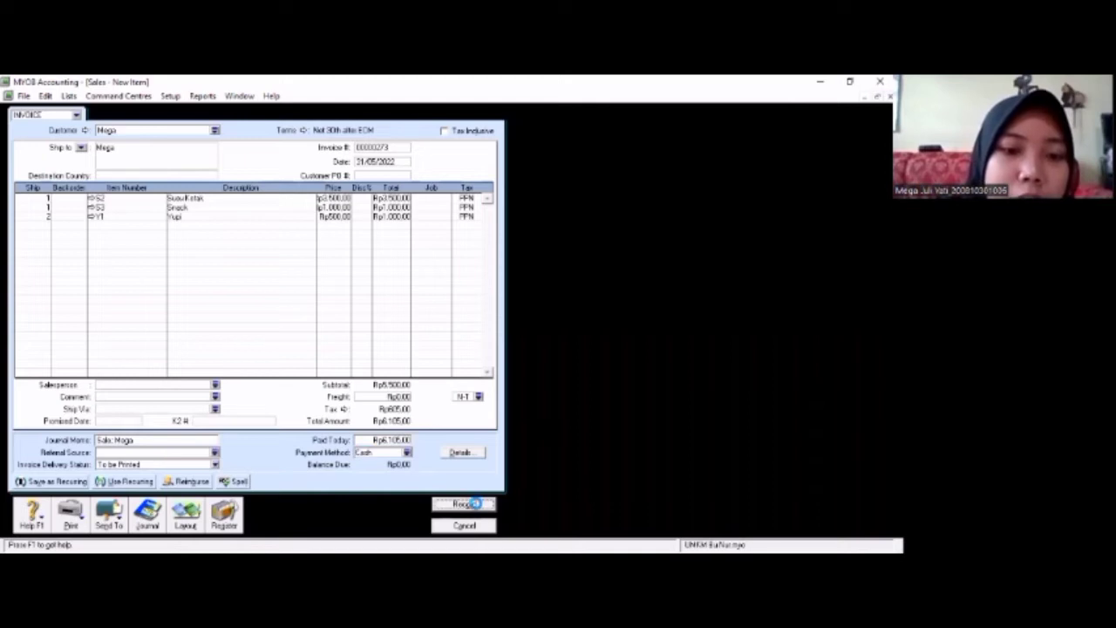
click(533, 418)
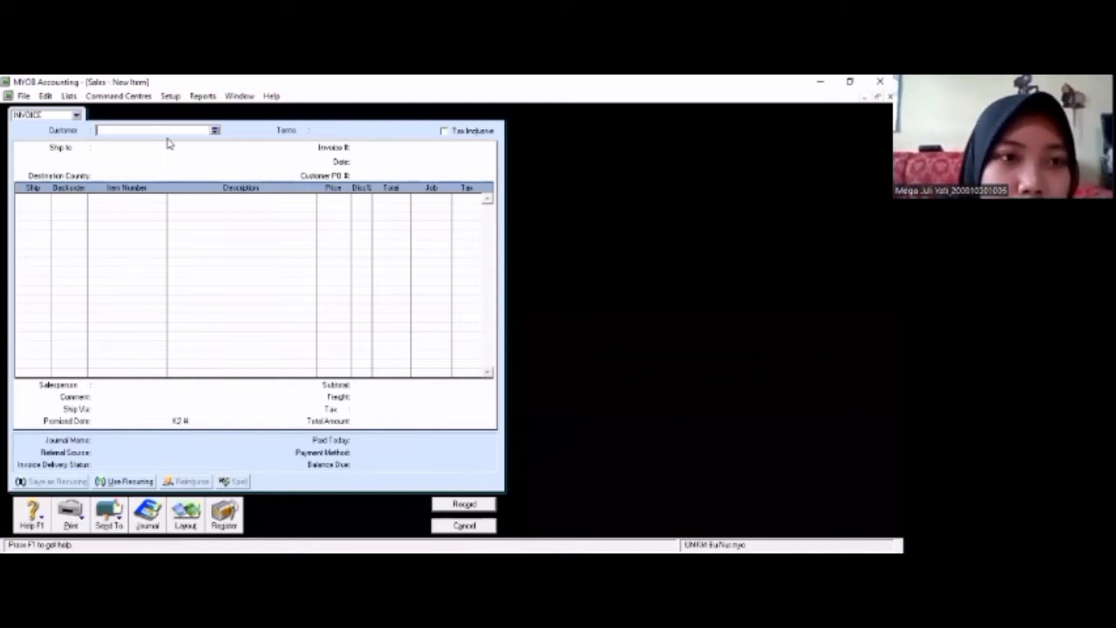
click(454, 528)
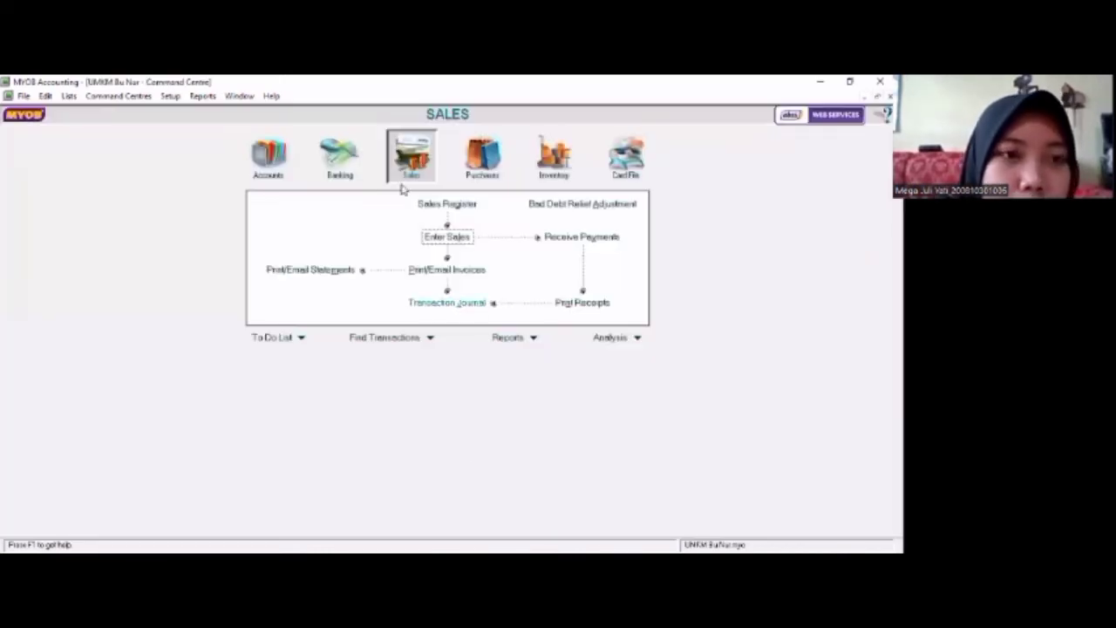
Start a general journal entry from the Accounts command centre and set its date to 31/05/2022
click(281, 161)
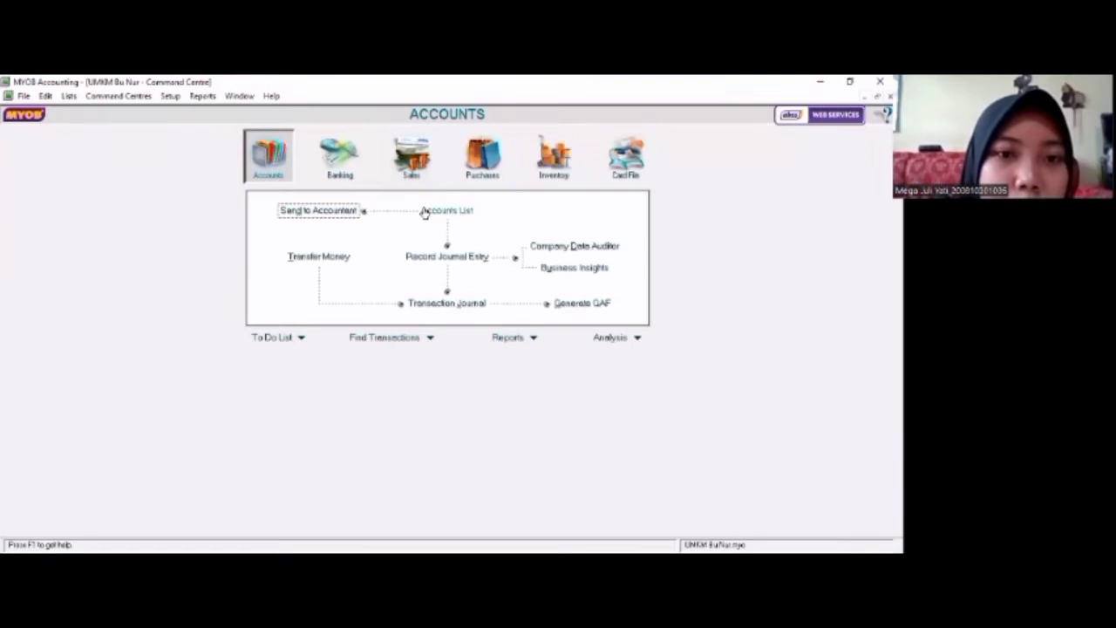
click(432, 261)
click(93, 180)
key(BackSpace)
key(BackSpace)
text(01)
key(Right)
key(Right)
key(Right)
key(BackSpace)
text(5)
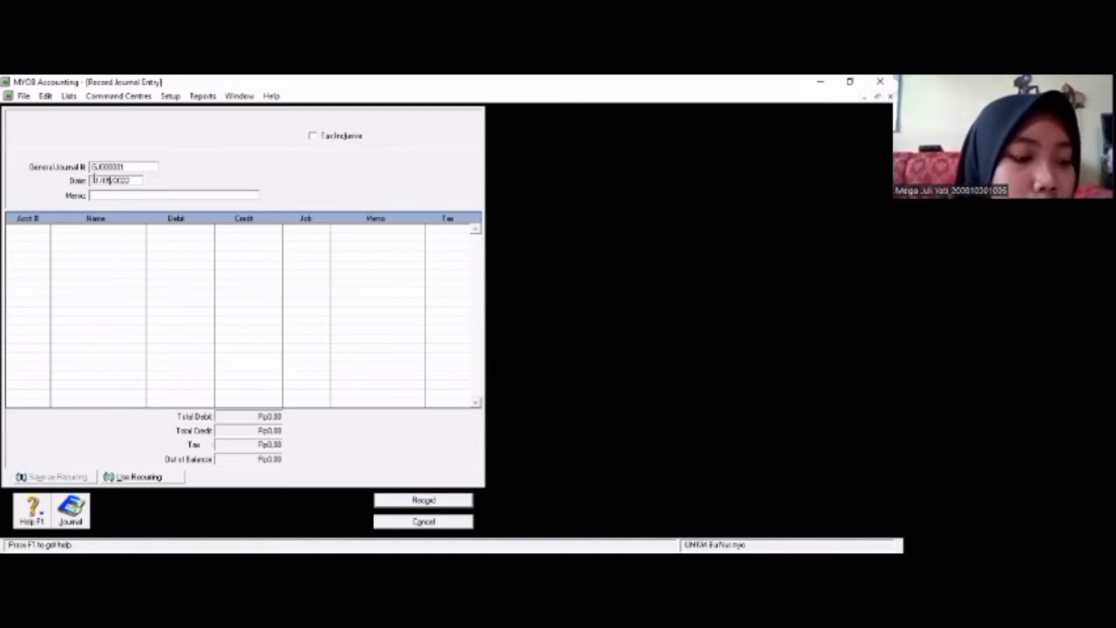
Enter "biaya reparasi etalase" as the journal entry's memo
click(105, 197)
text(Saldo)
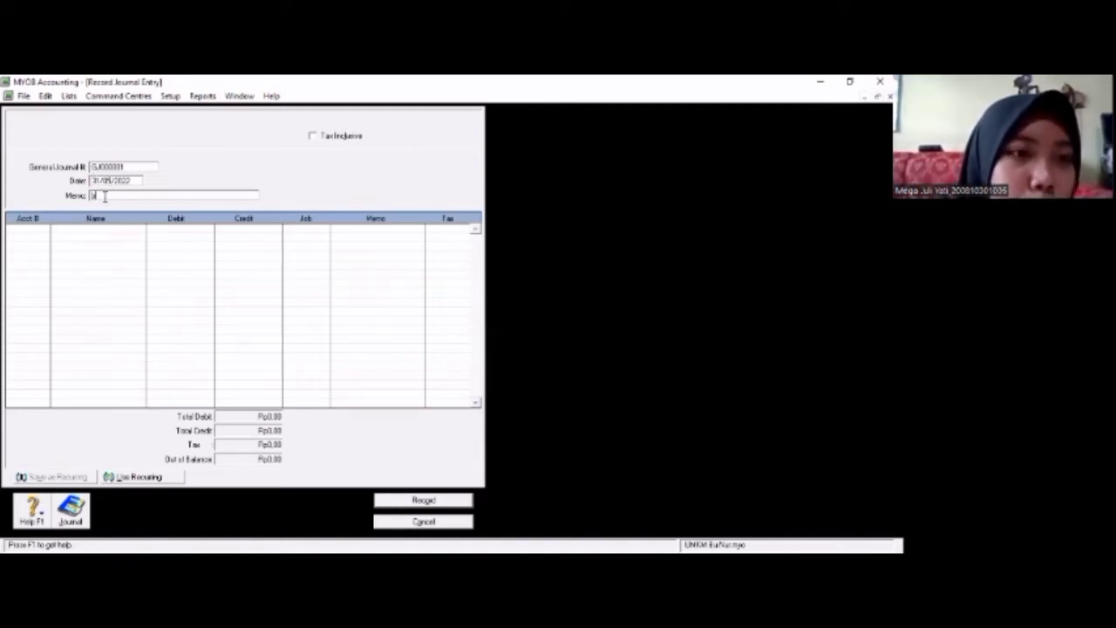
text(pa)
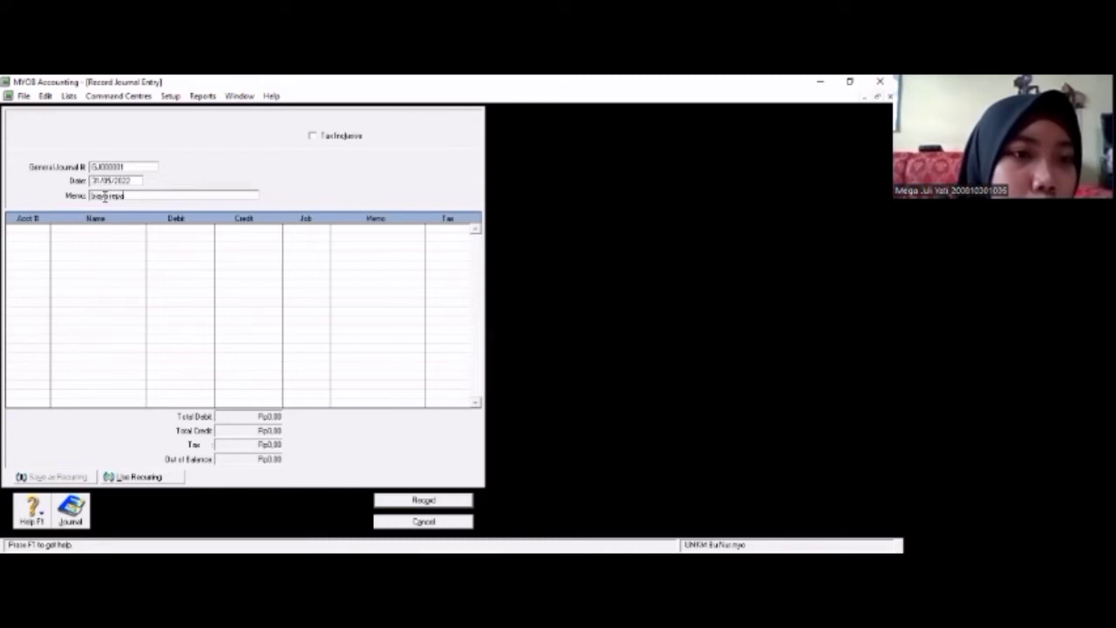
text(rasi aktiva)
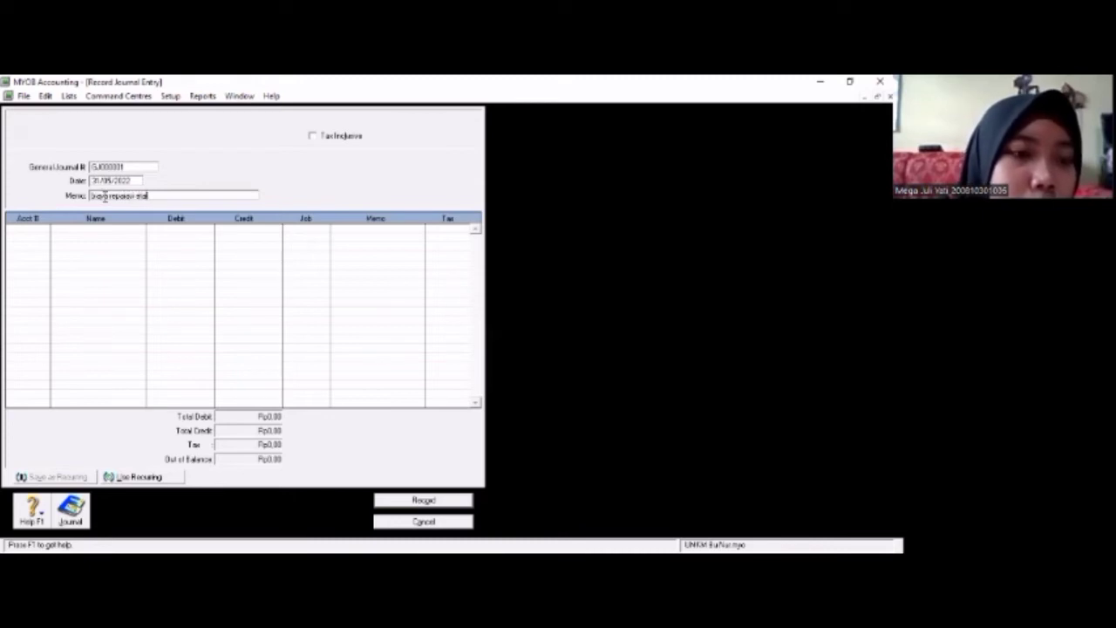
Add a journal line debiting account 6-1700 Biaya reparasi peralatan with Rp30.000
click(34, 230)
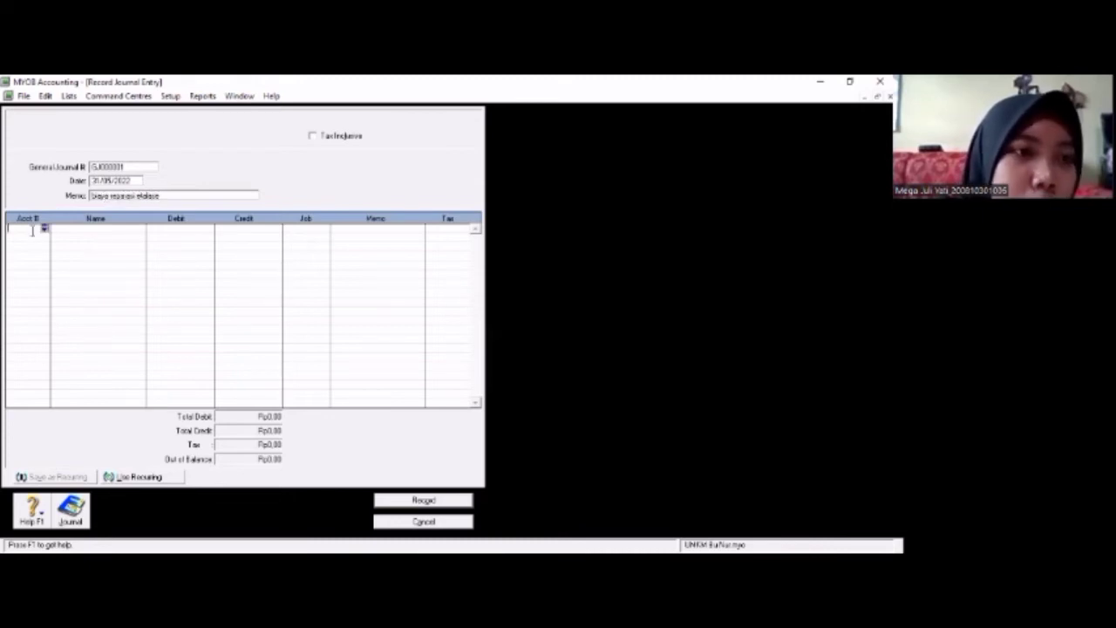
click(43, 229)
text(6)
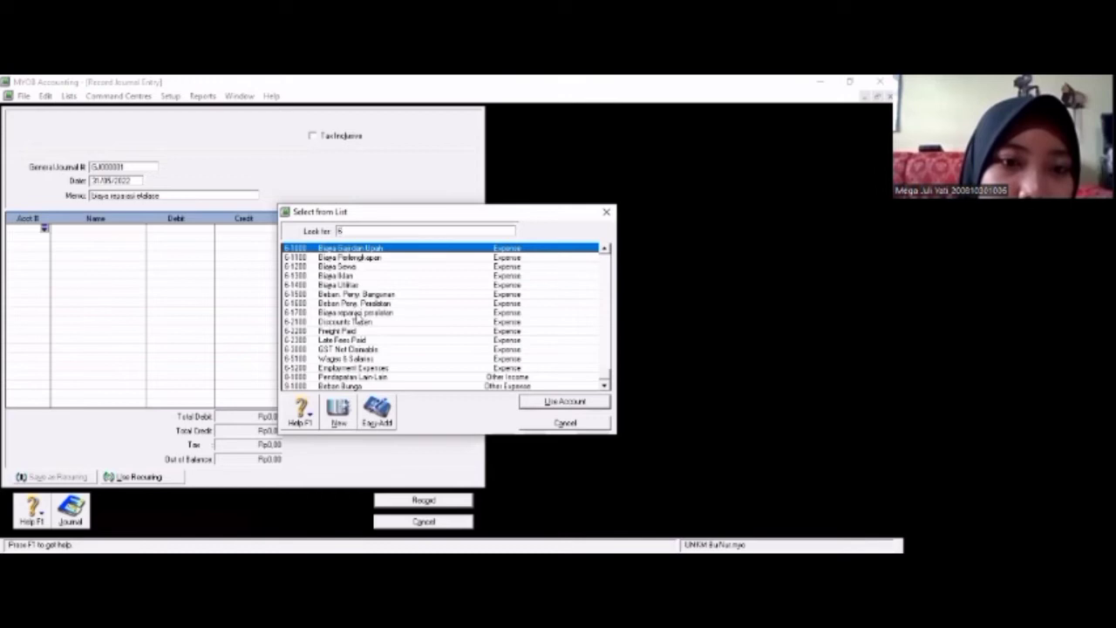
double_click(352, 314)
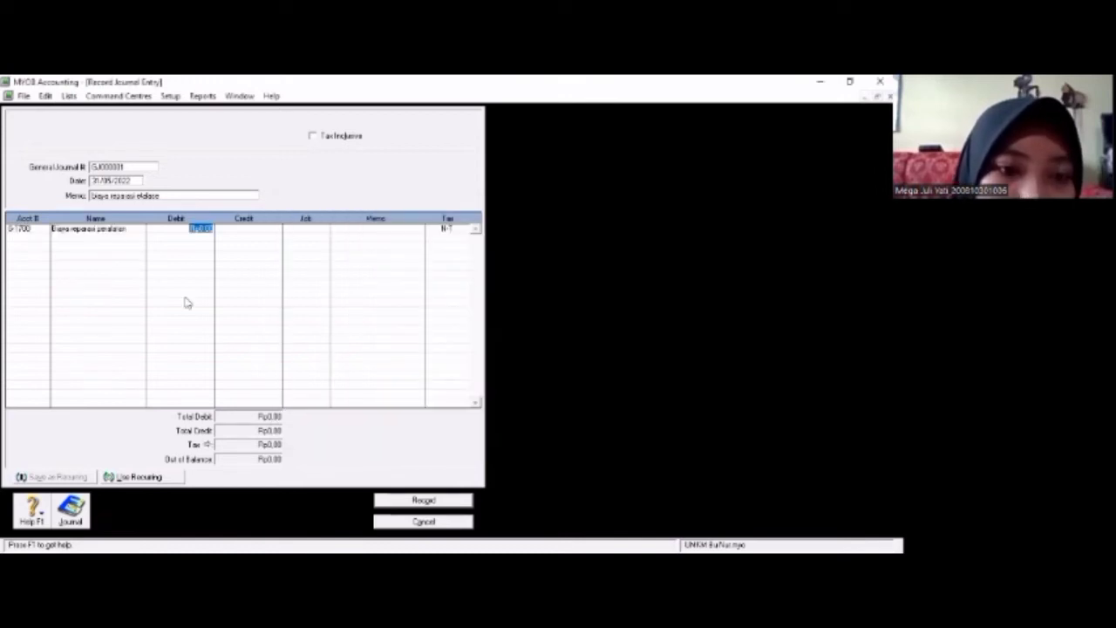
text(30000)
key(Return)
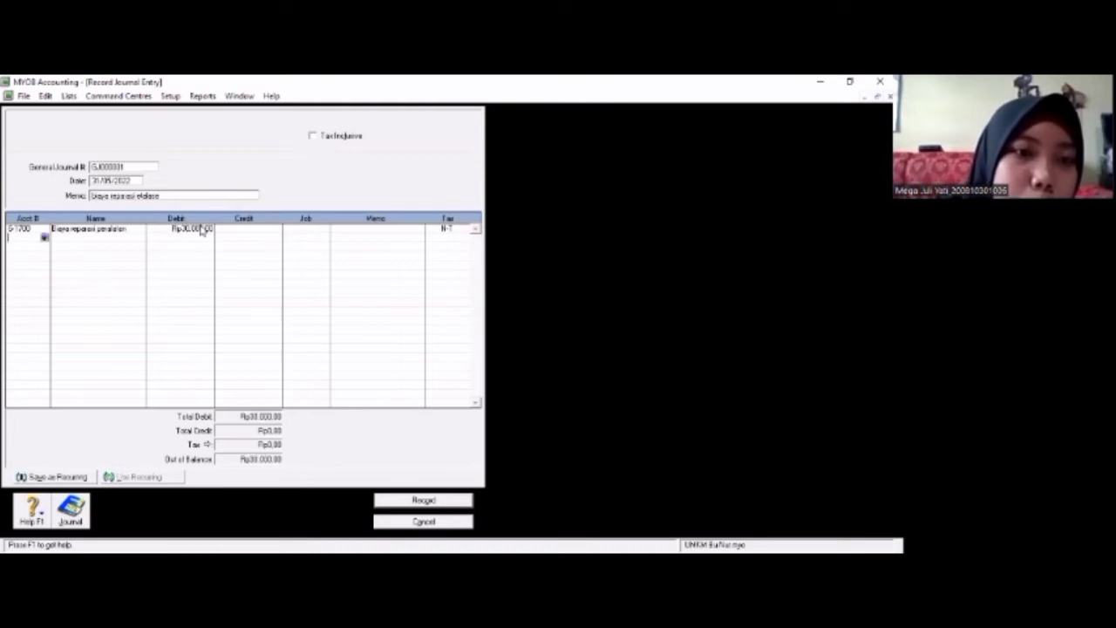
Credit account 1-1100 Kas with Rp30.000 on the second line, then record the journal entry and close the form
text(1)
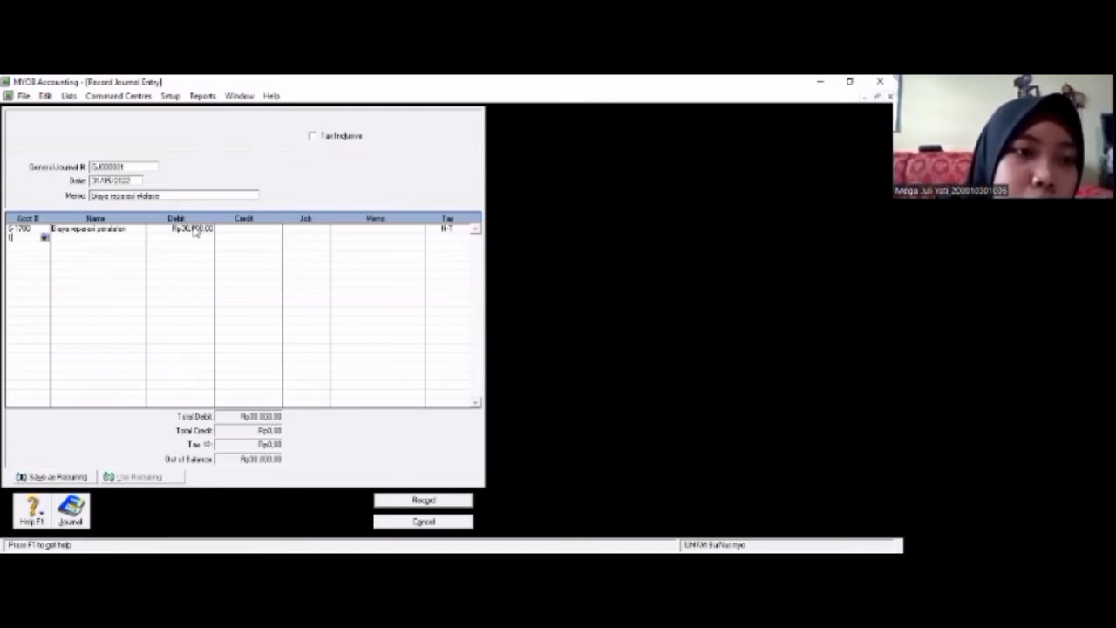
click(45, 239)
double_click(333, 248)
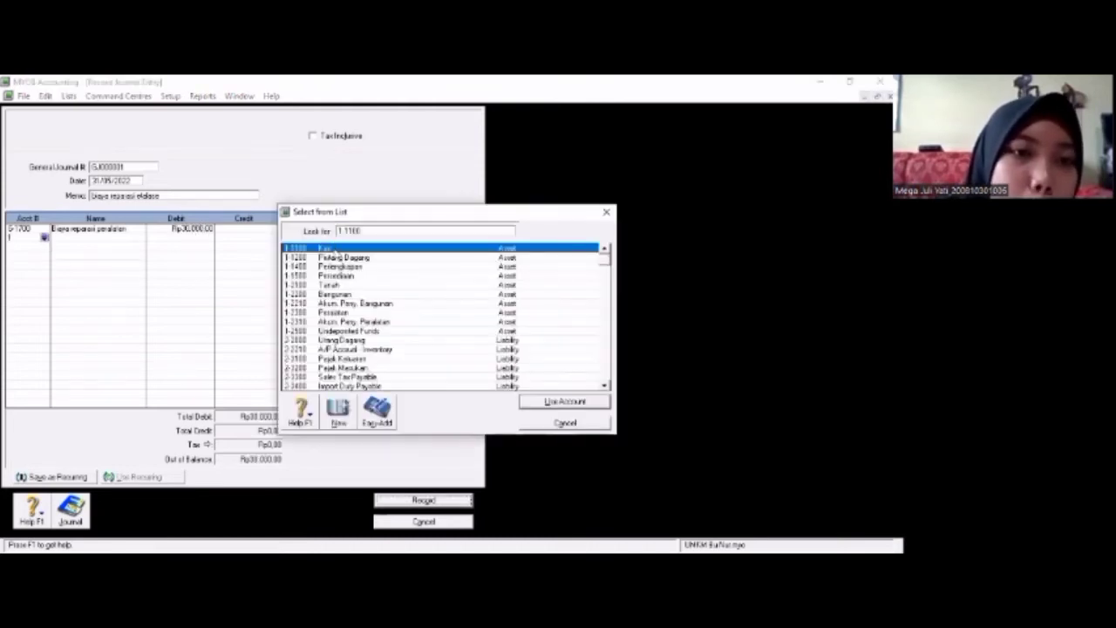
click(261, 239)
text(300000,00)
key(Return)
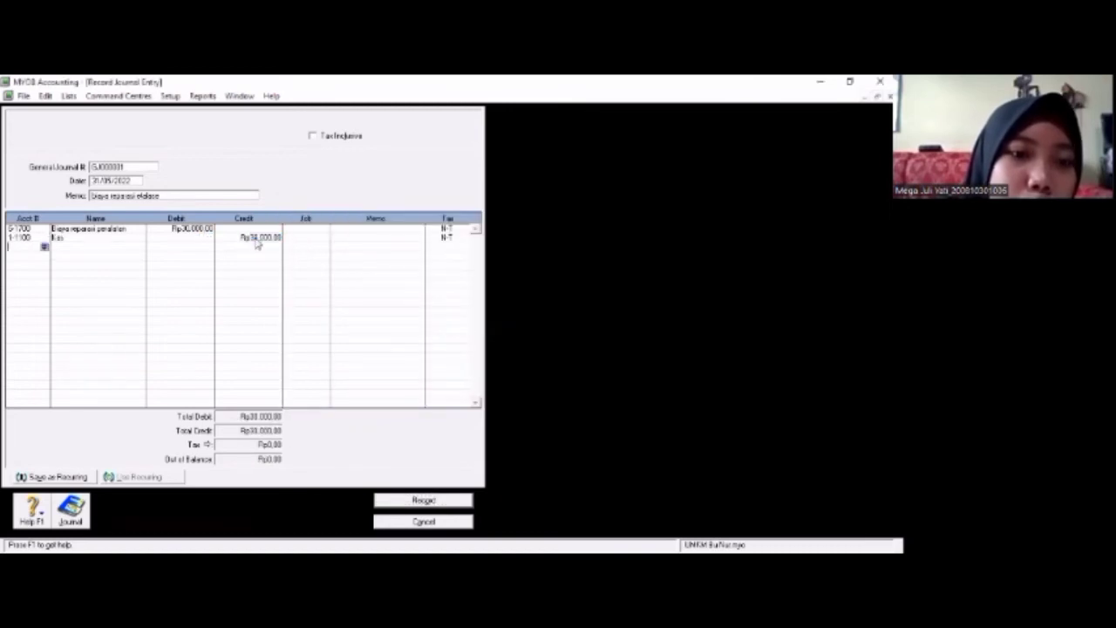
click(402, 501)
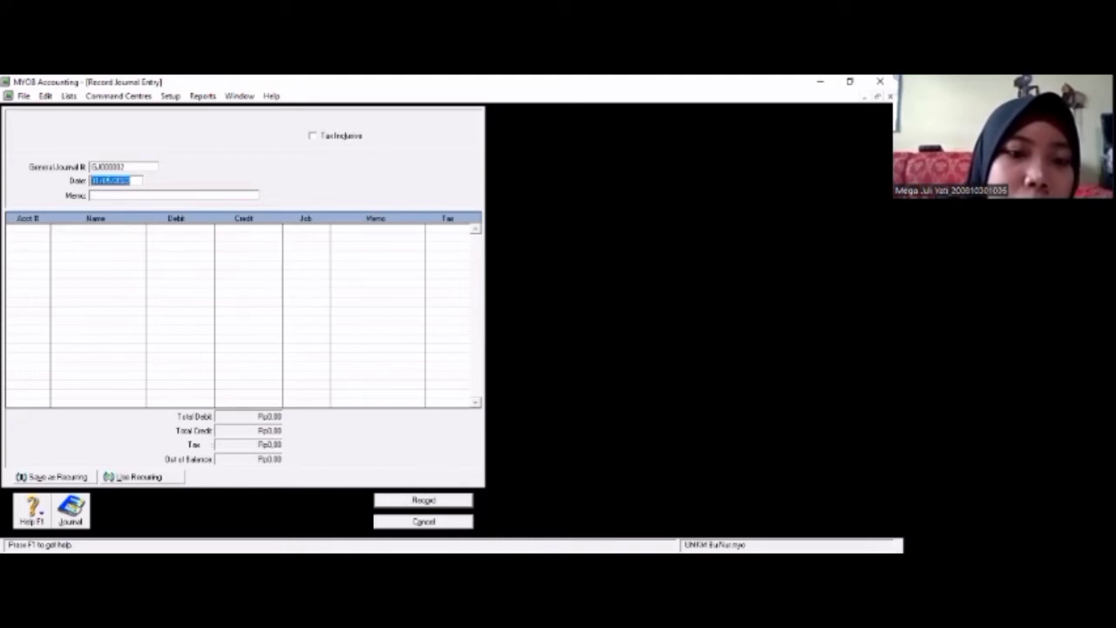
click(426, 523)
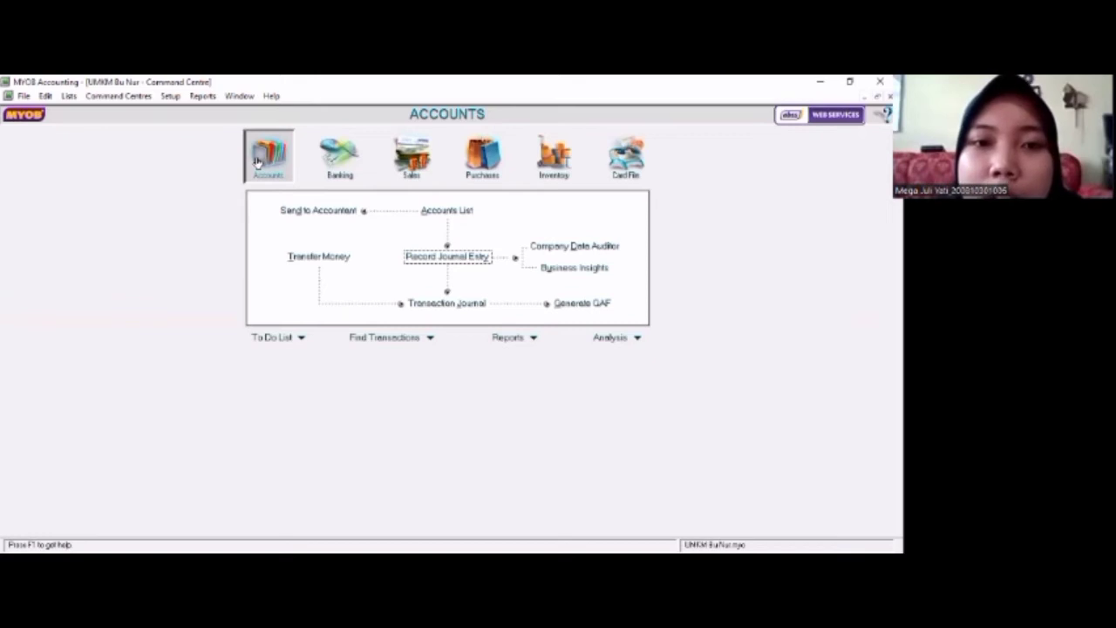
Start another general journal entry with the memo "Jurnal Penyesuaian"
click(429, 256)
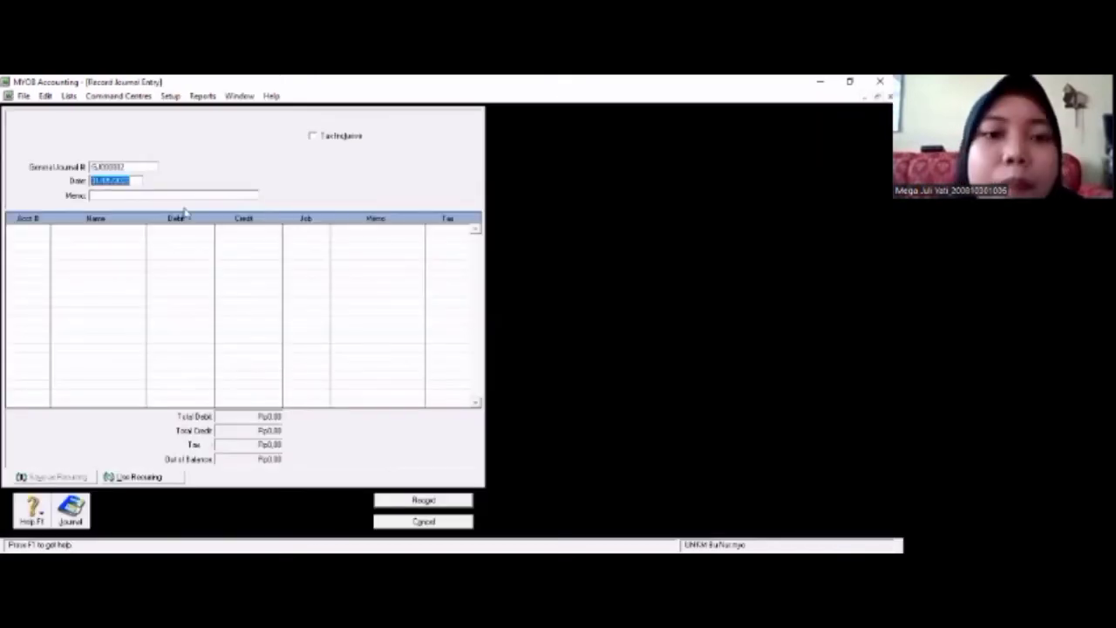
click(128, 196)
text(Jurn)
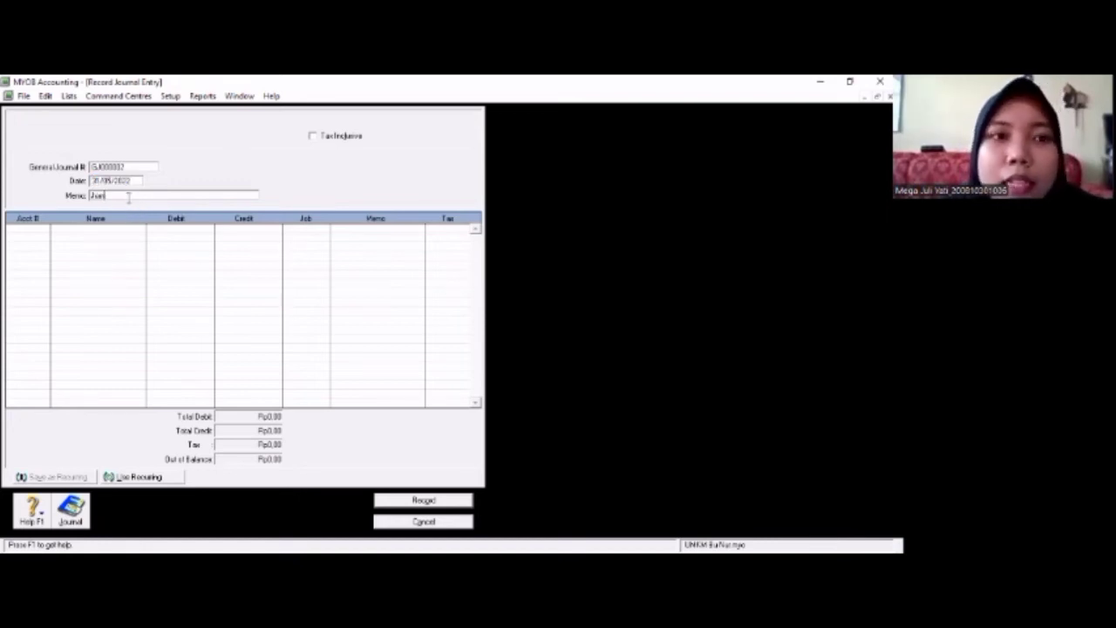
text(al Penyesuaian)
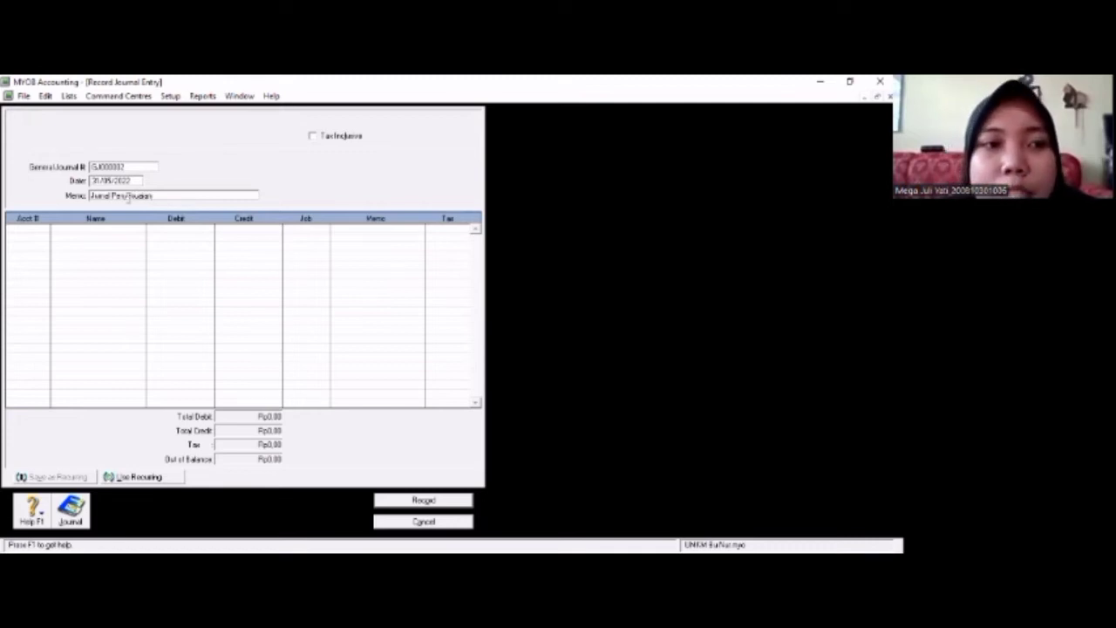
Add journal lines for accounts 6-1500 Beban Peny. Bangunan and 1-2210 Akum. Peny. Bangunan
click(39, 231)
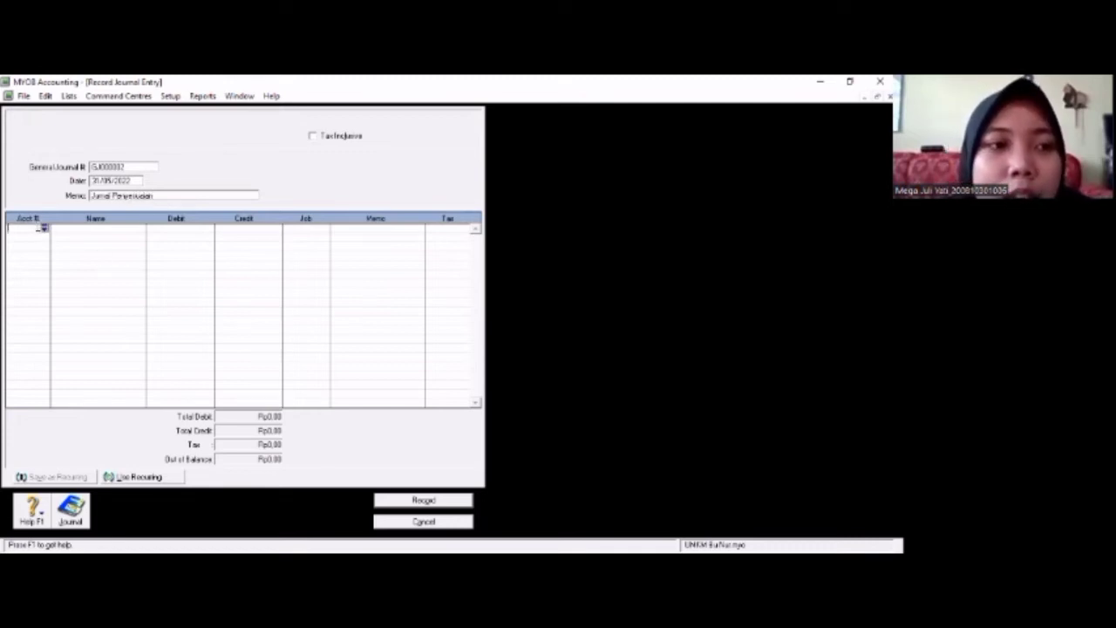
click(43, 228)
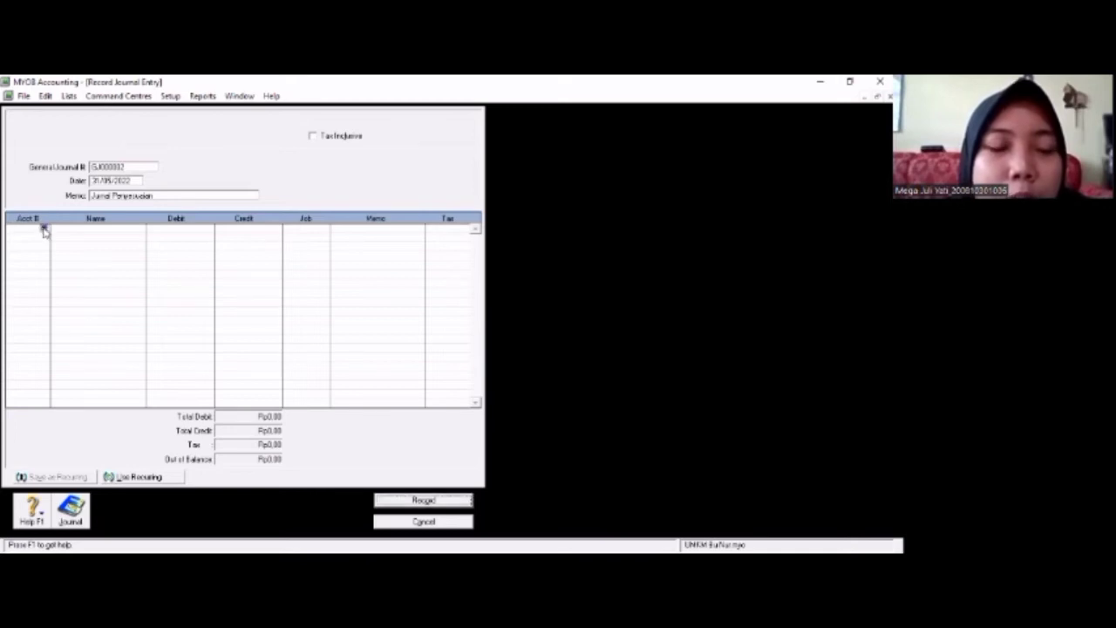
text(6-1500)
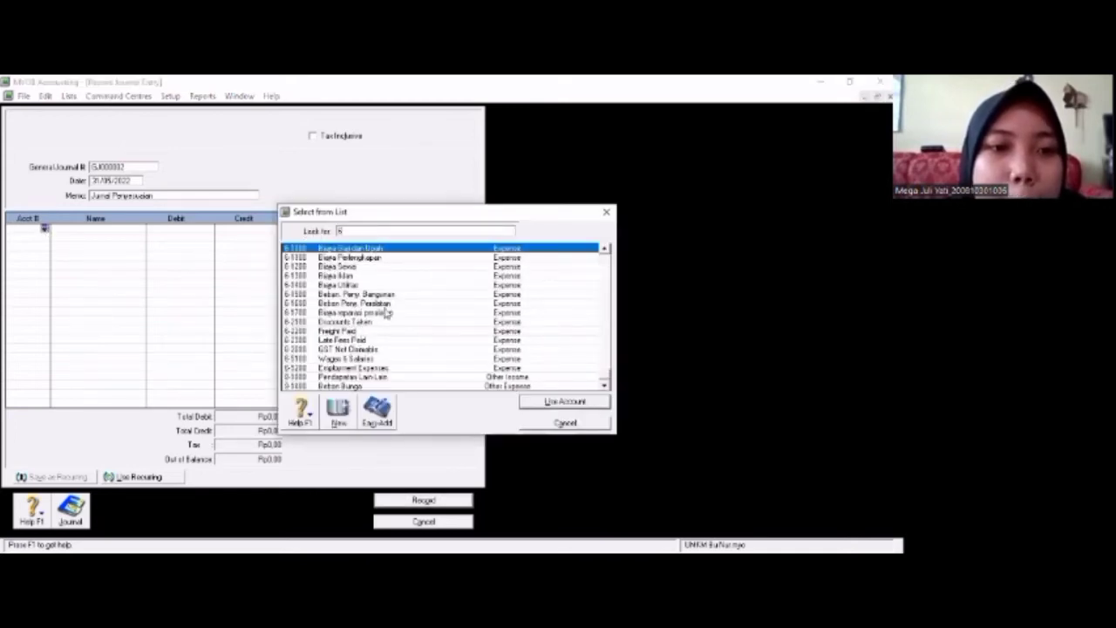
click(371, 295)
key(Return)
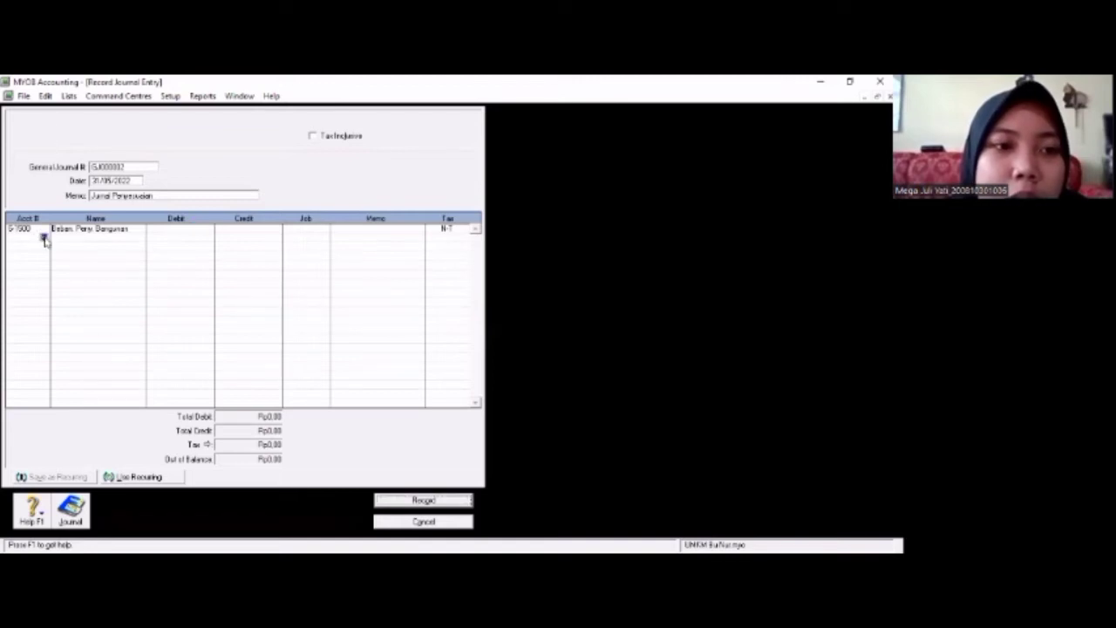
click(43, 236)
text(1)
click(311, 304)
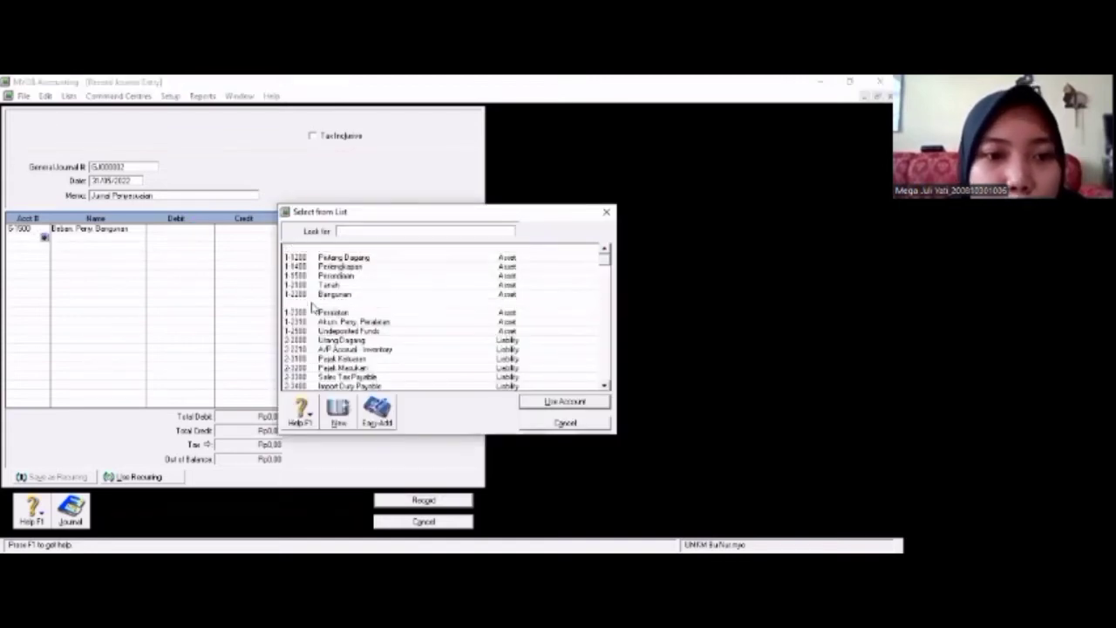
key(Return)
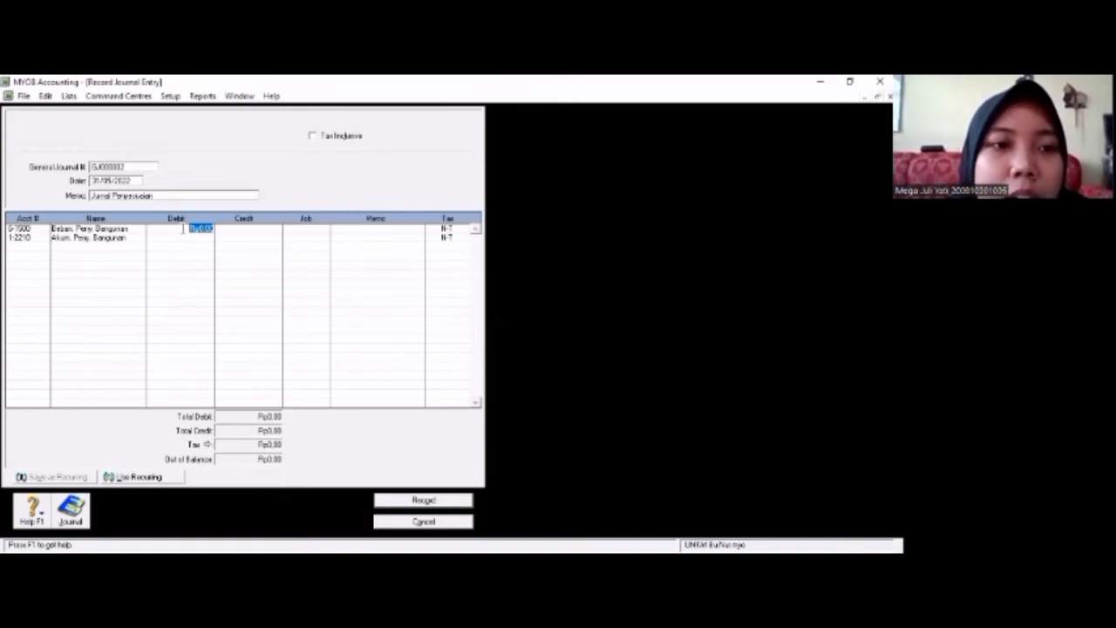
Debit Beban Peny. Bangunan and credit Akum. Peny. Bangunan with Rp80.000 each
text(80000)
key(Return)
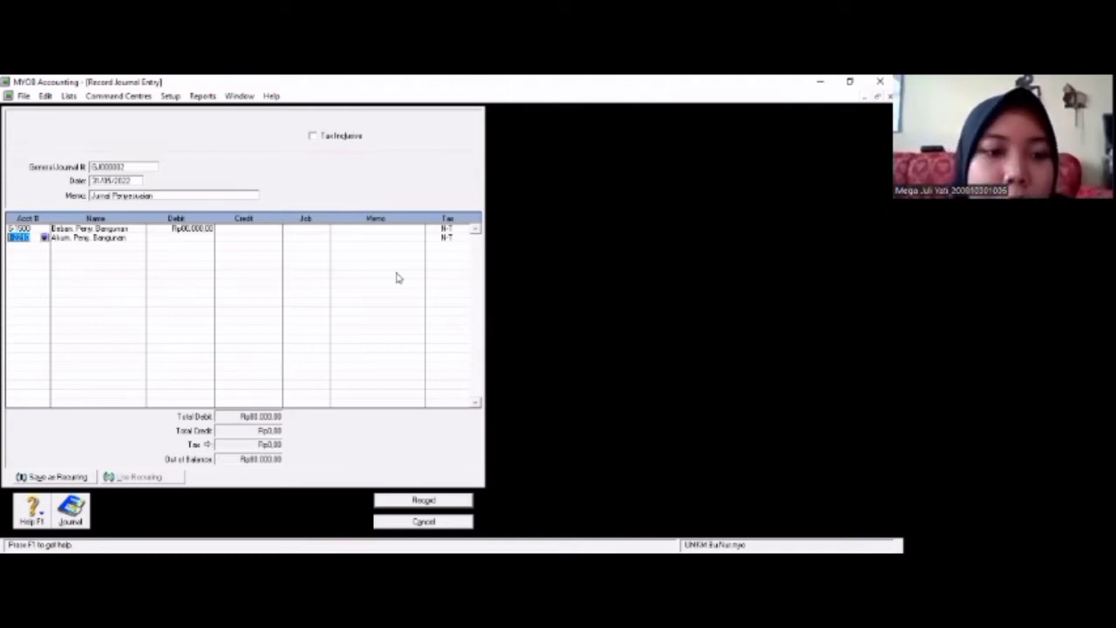
click(255, 236)
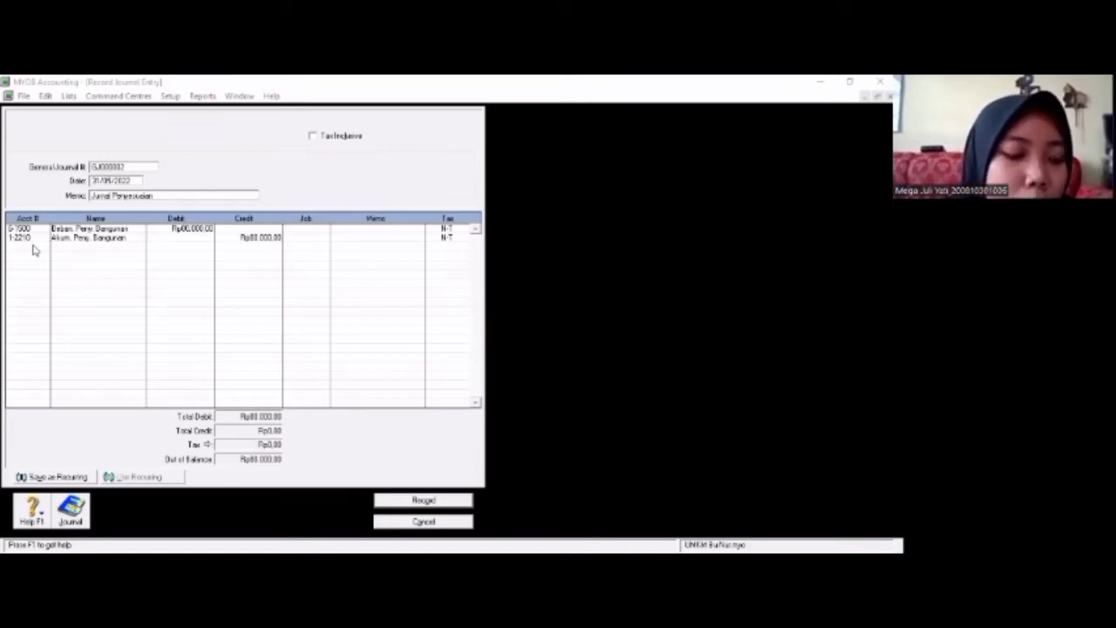
Add journal lines for accounts 6-1600 Beban Peny. Peralatan and 1-2310 Akum. Peny. Peralatan
right_click(33, 250)
key(Escape)
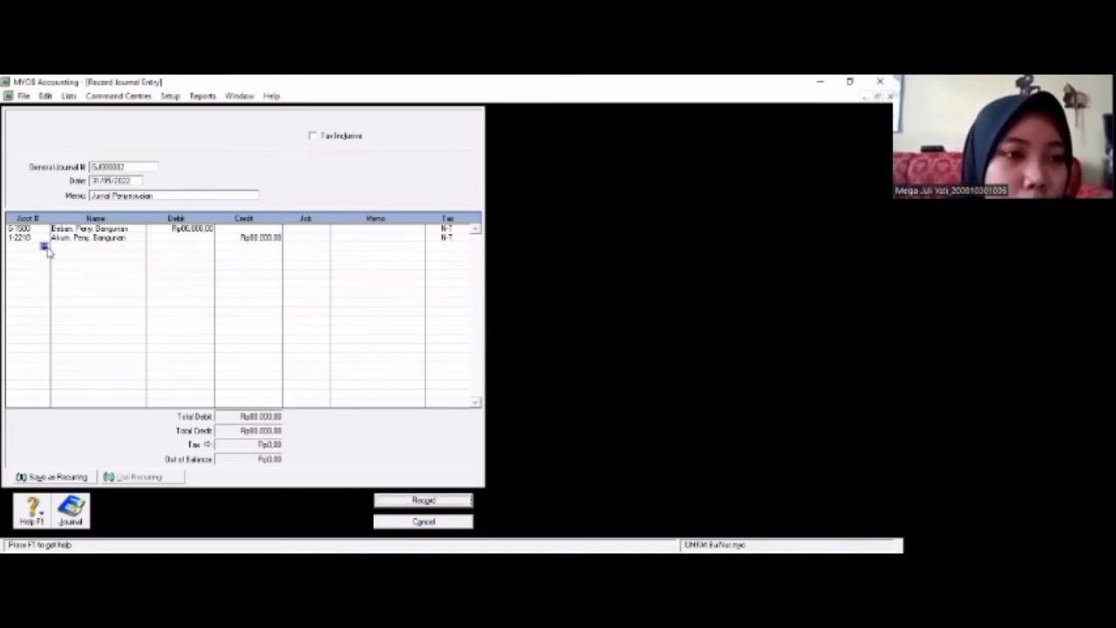
click(45, 247)
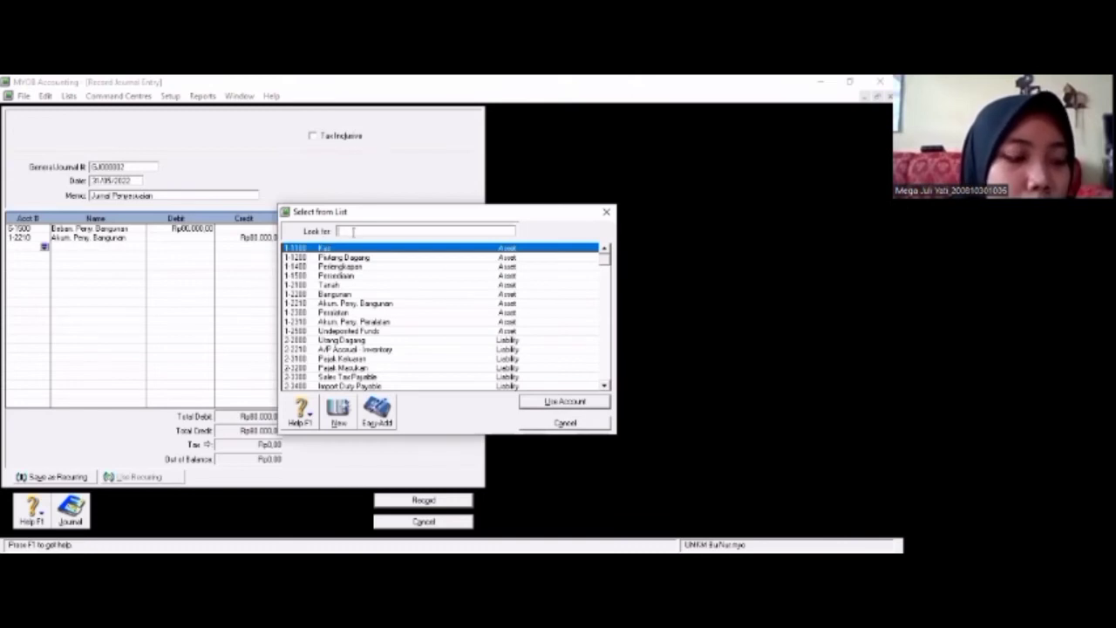
text(6)
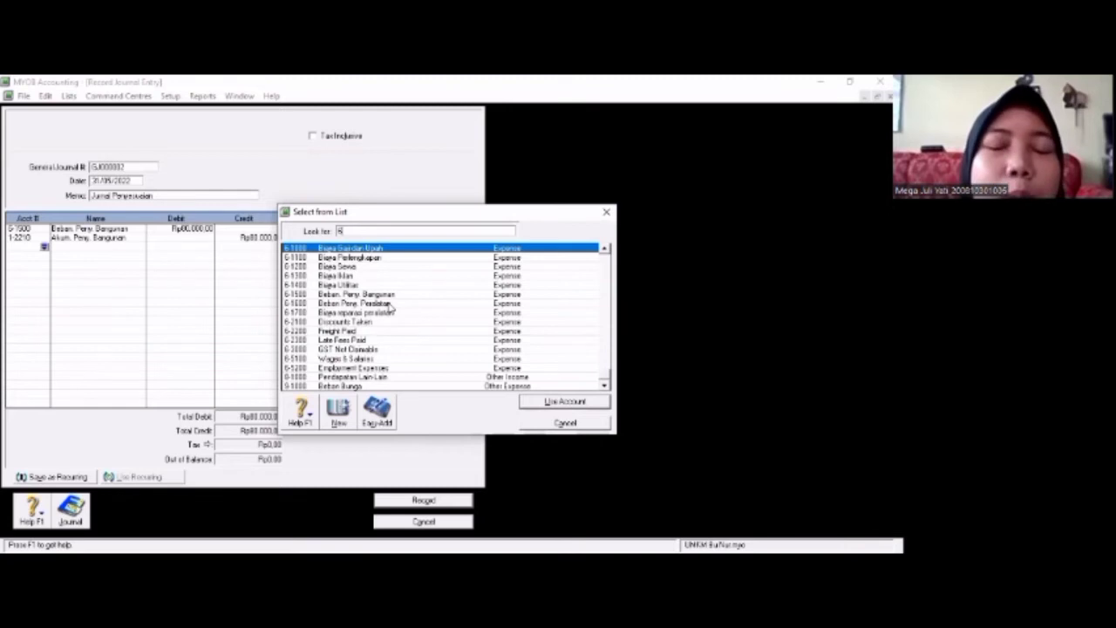
double_click(391, 305)
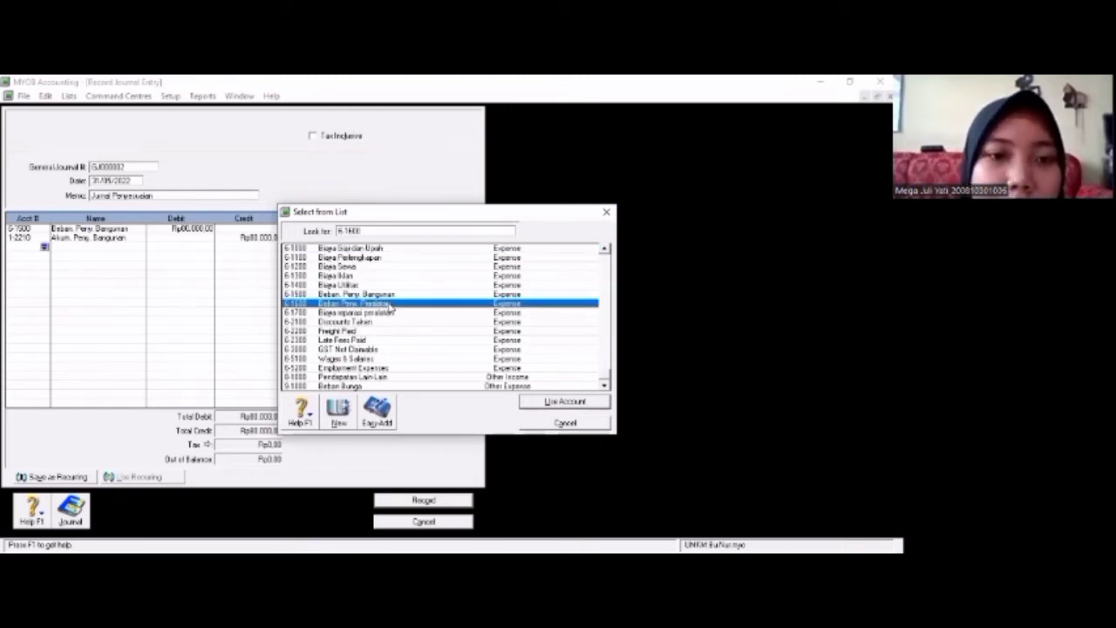
click(32, 254)
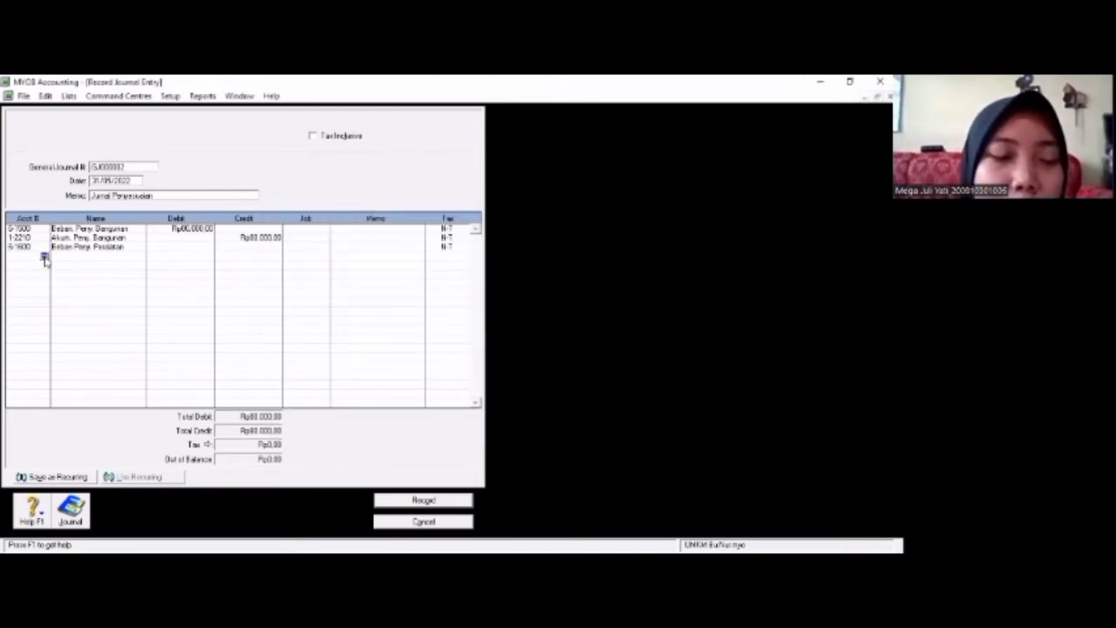
click(45, 256)
double_click(366, 323)
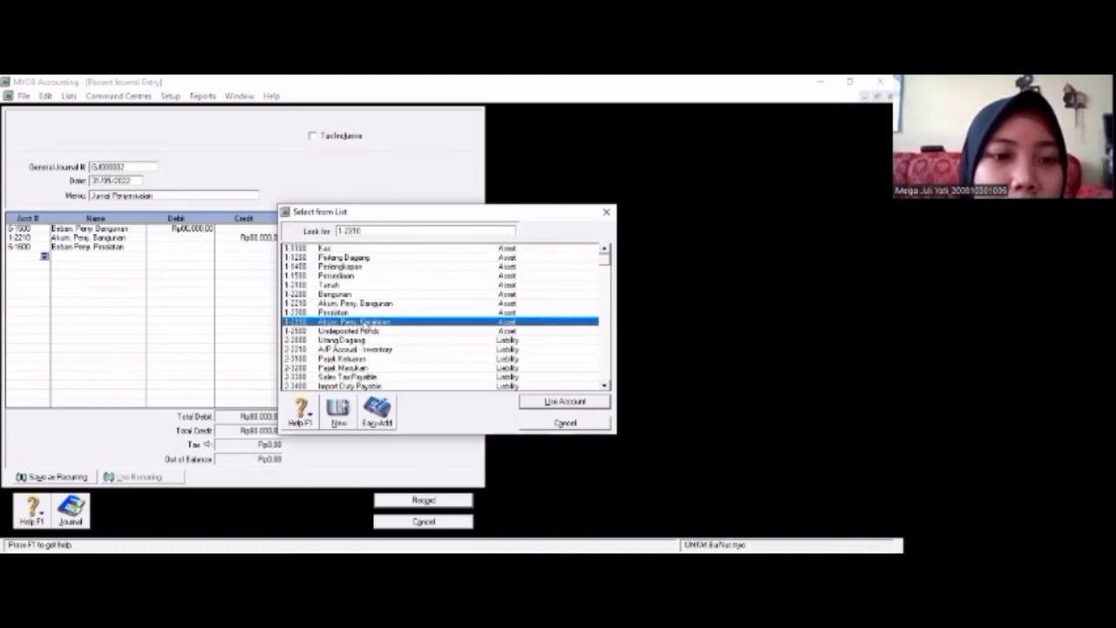
Debit Beban Peny. Peralatan and credit Akum. Peny. Peralatan with Rp2.500 each, then record the journal entry and close the form
click(207, 246)
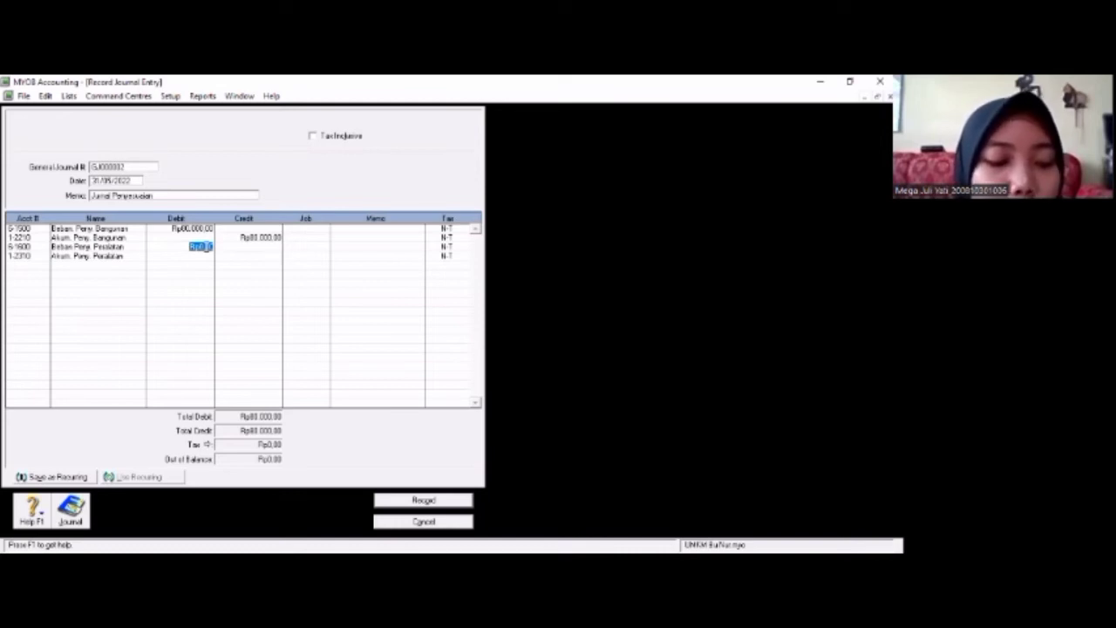
text(2500)
key(Tab)
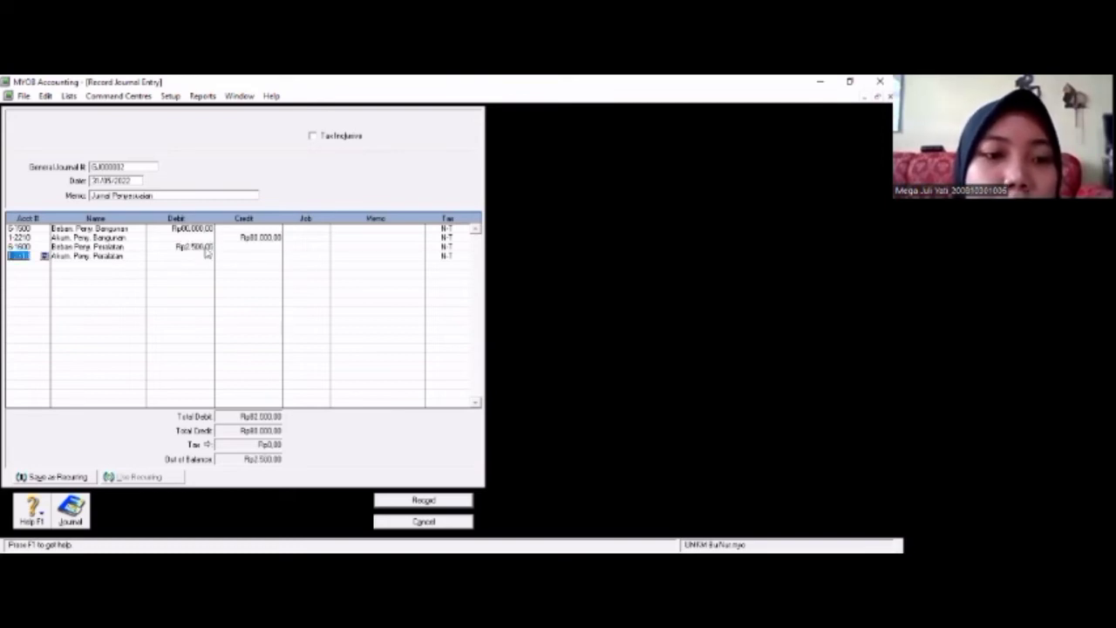
click(244, 256)
key(Tab)
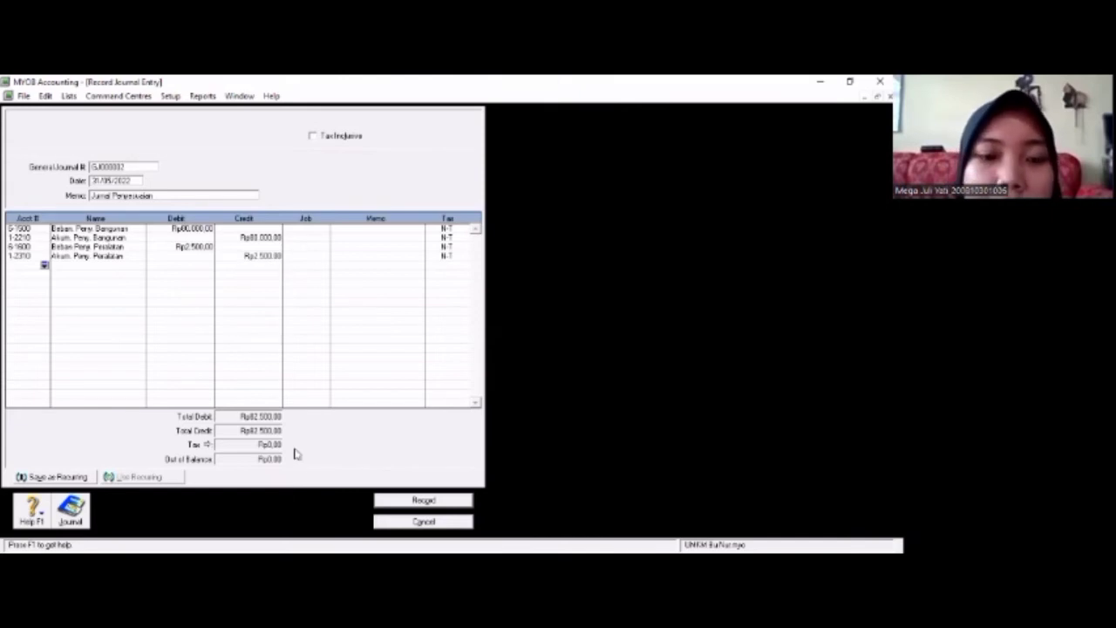
click(389, 500)
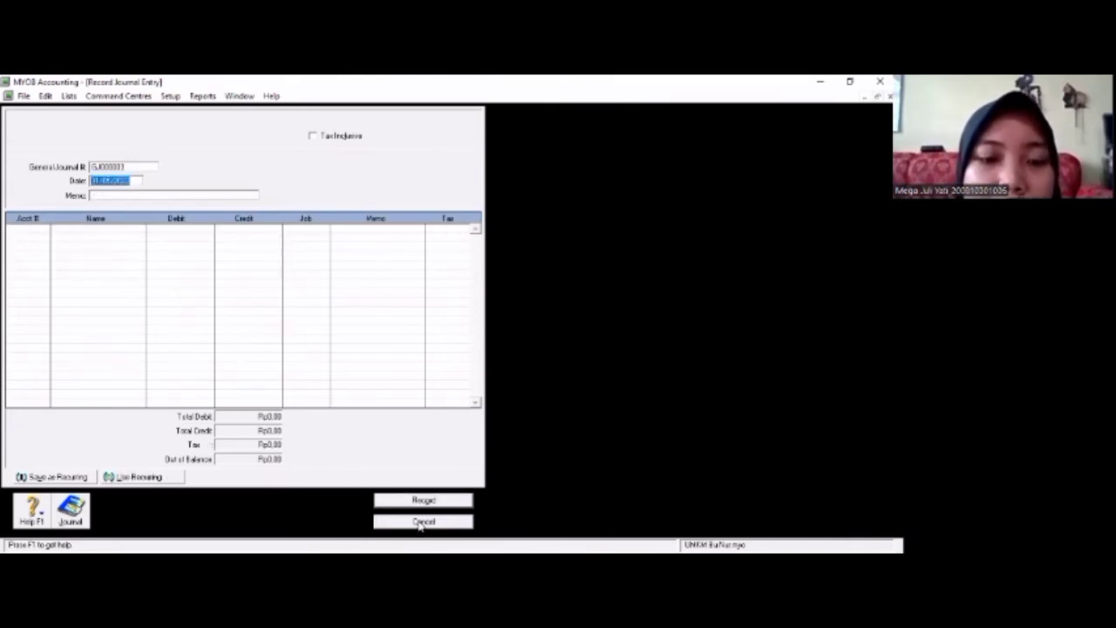
click(420, 521)
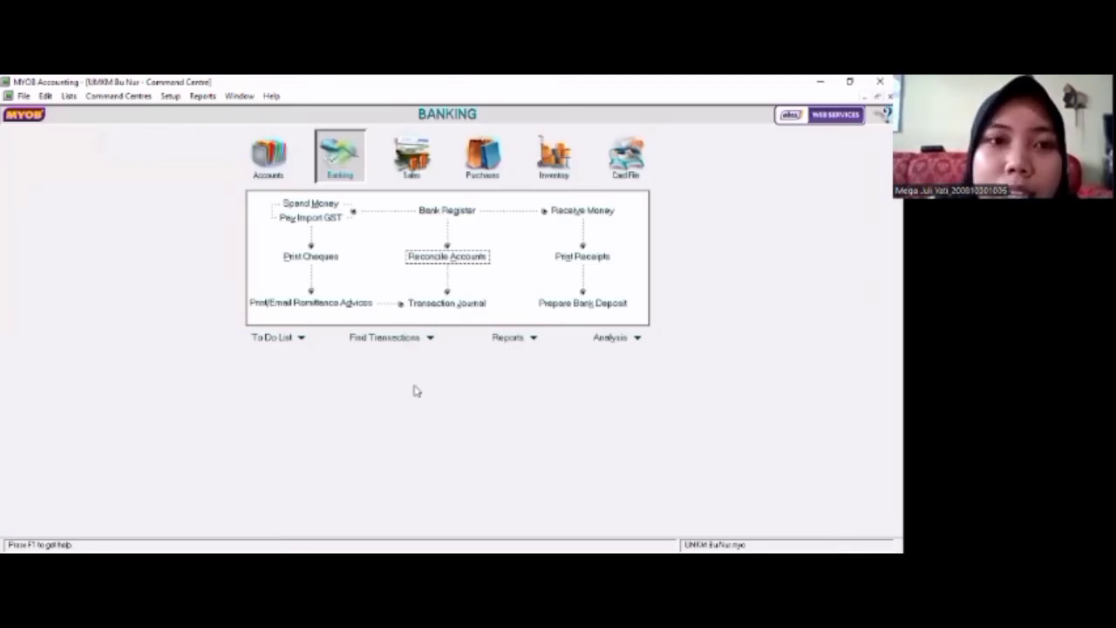
Start reconciling account 1-1100 Kas with the bank statement date 31/05/2022
click(449, 260)
click(107, 144)
text(31/033)
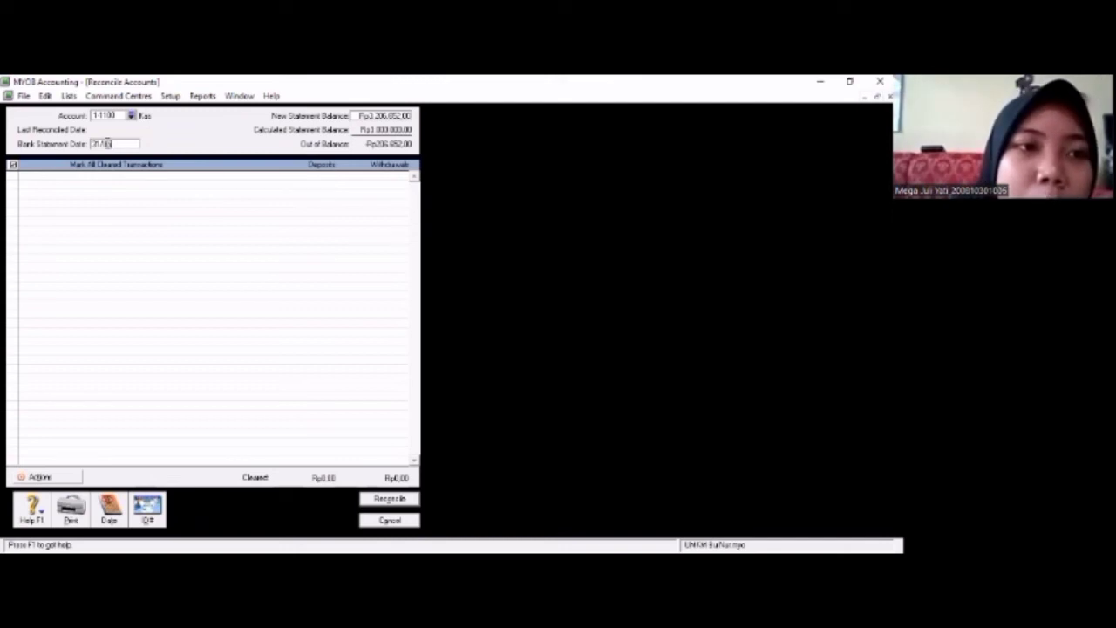
text(/2022)
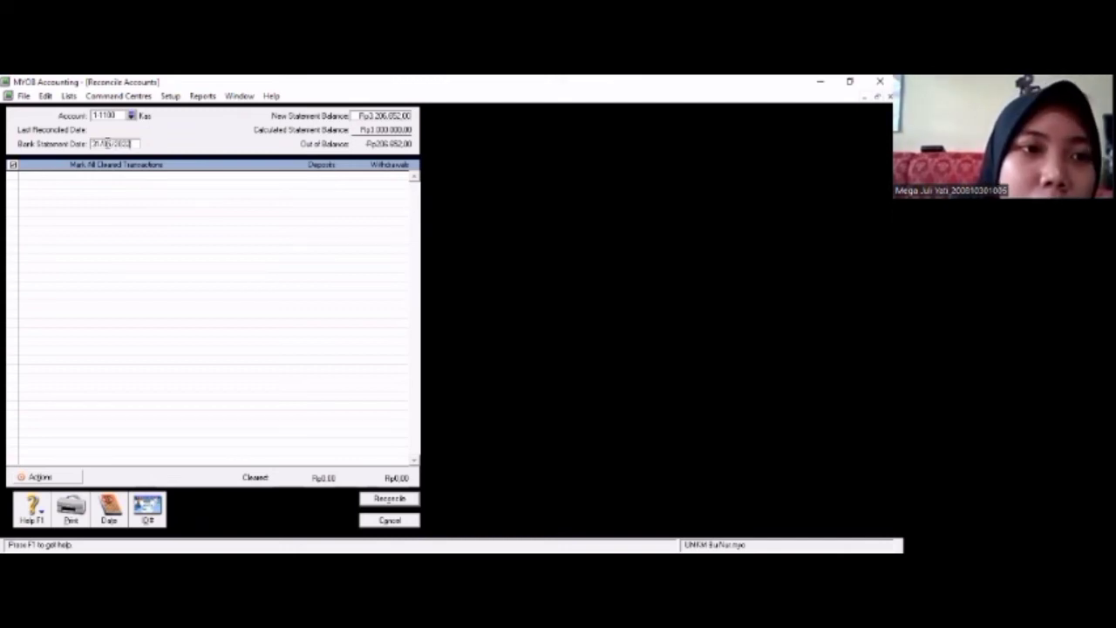
key(Tab)
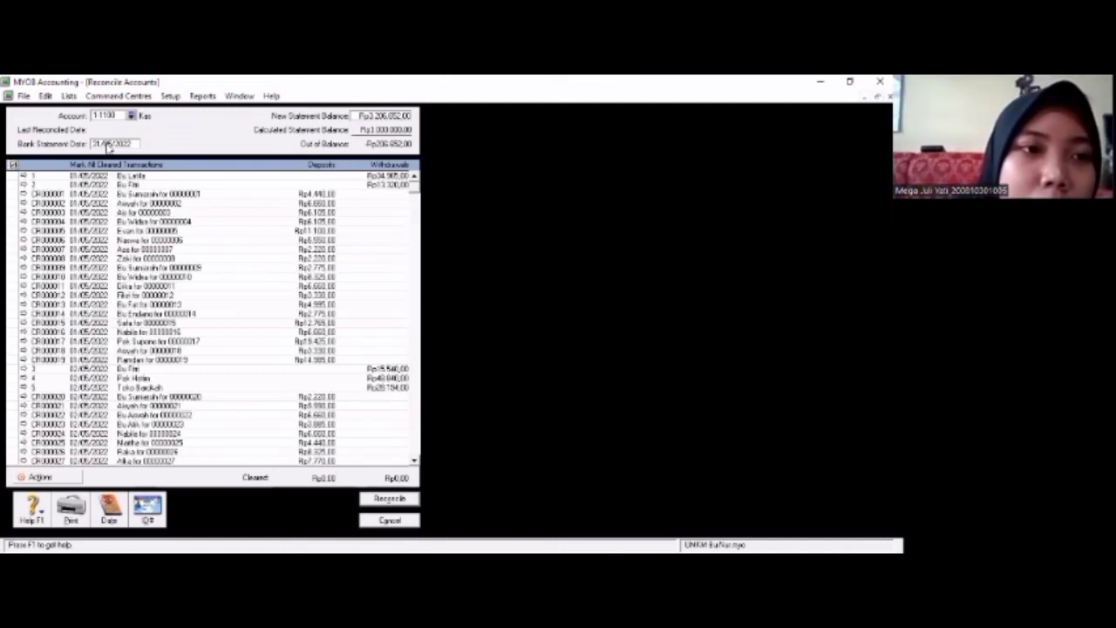
Mark all Kas transactions as cleared, reconcile the account without printing a report, and close the reconciliation
click(13, 164)
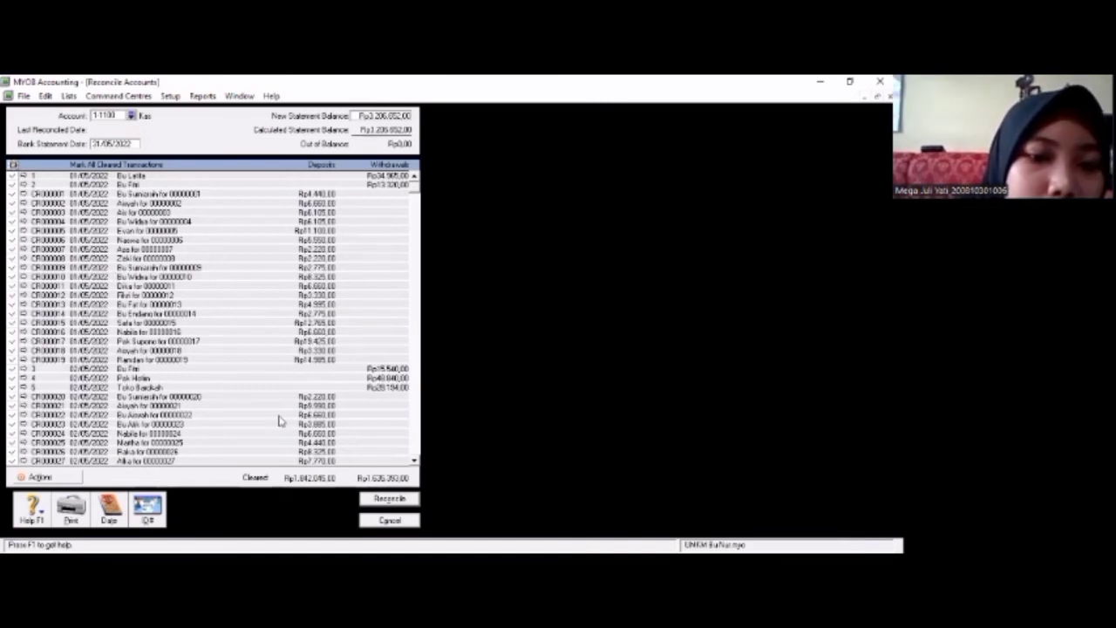
click(369, 504)
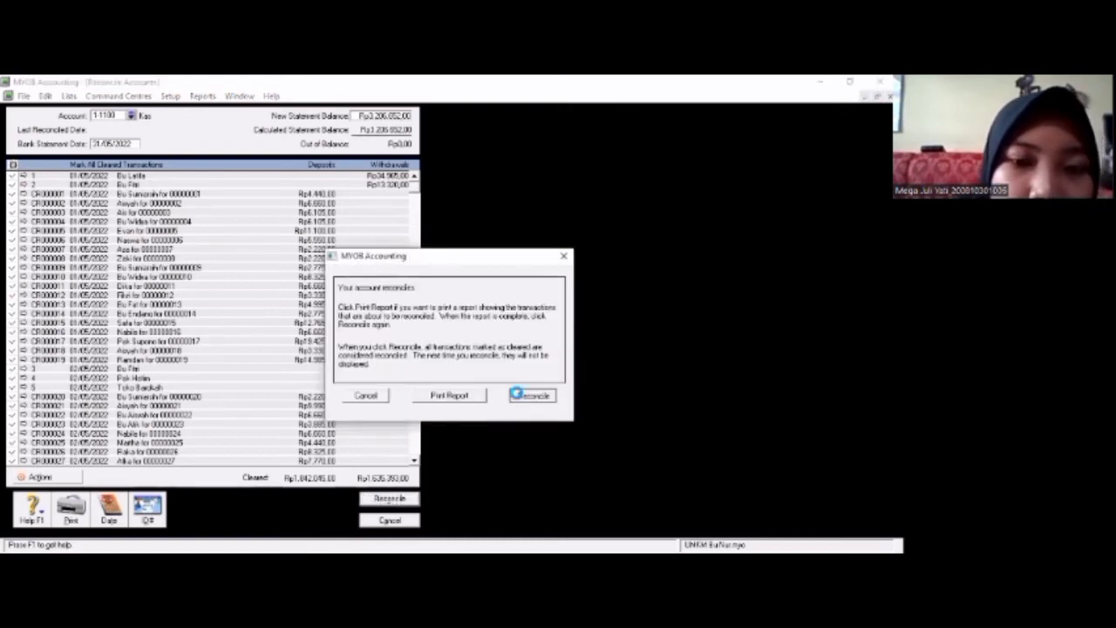
click(520, 397)
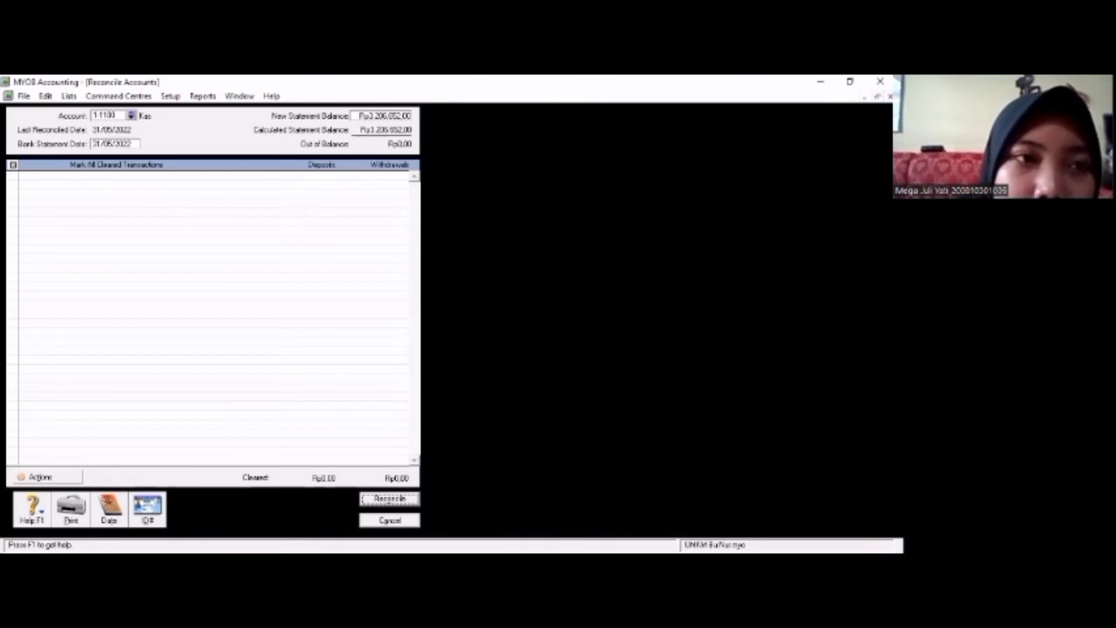
click(390, 520)
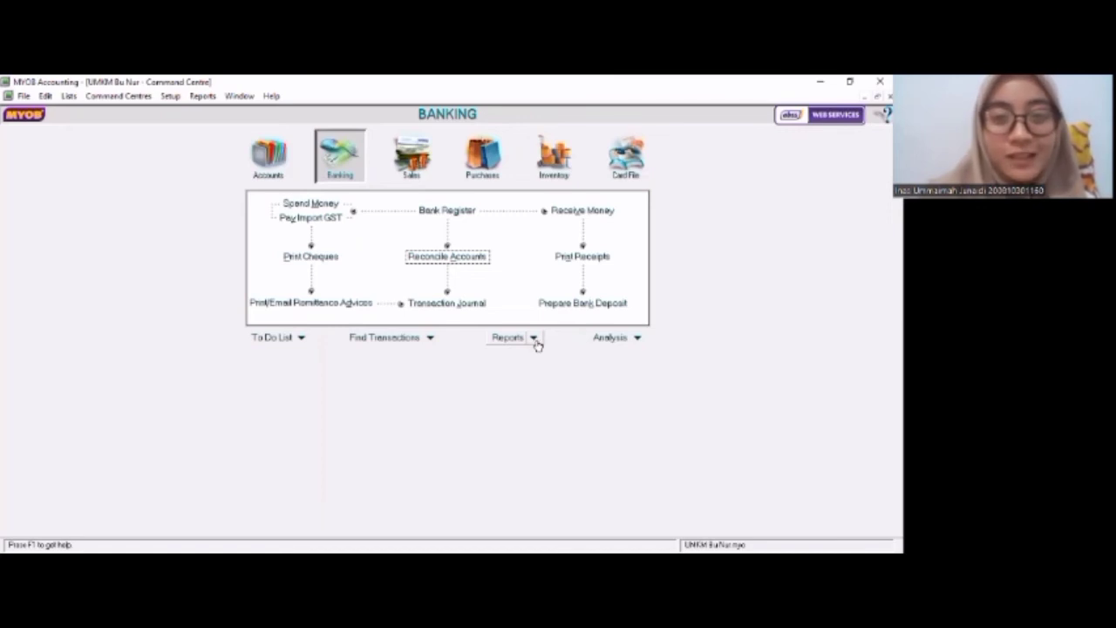
Display the Standard Balance Sheet as of May 2022 from the accounts reports, review its balances and close it
click(536, 340)
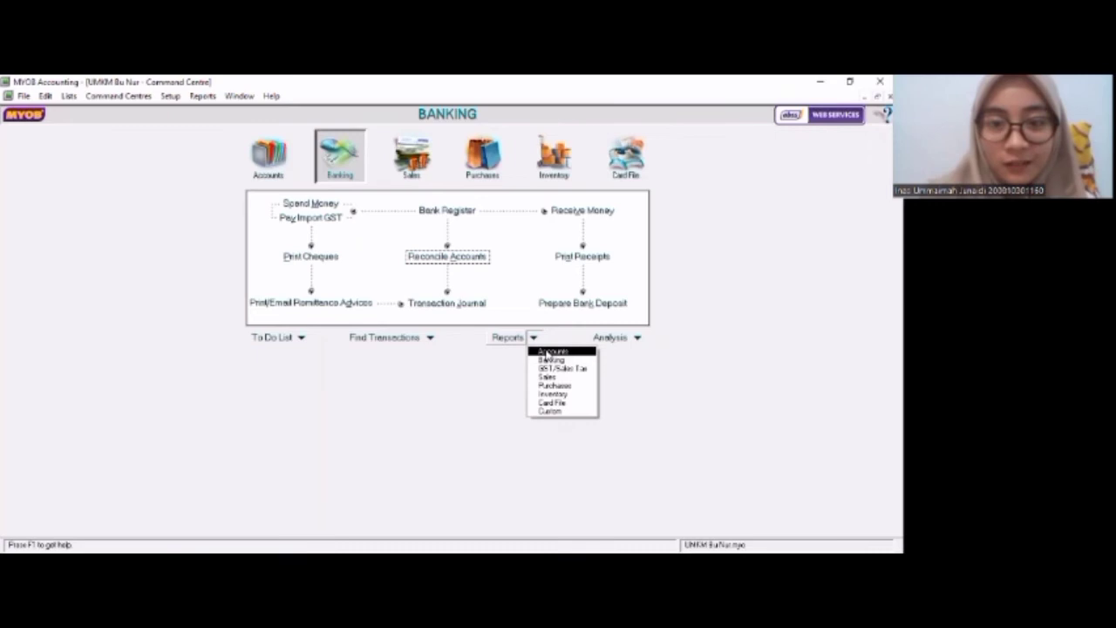
click(546, 352)
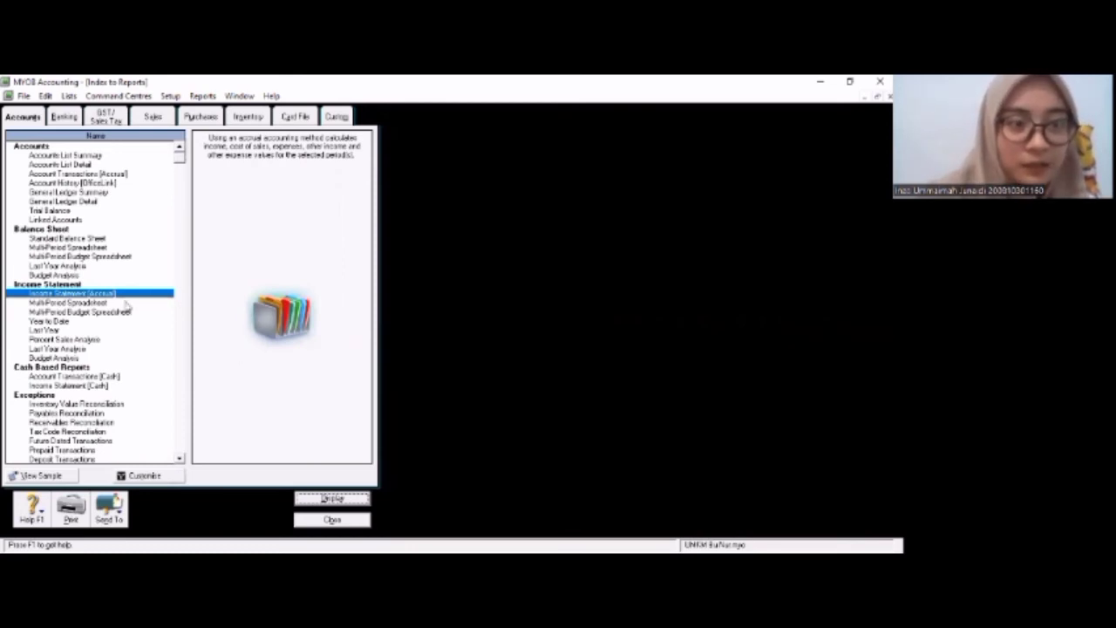
double_click(55, 237)
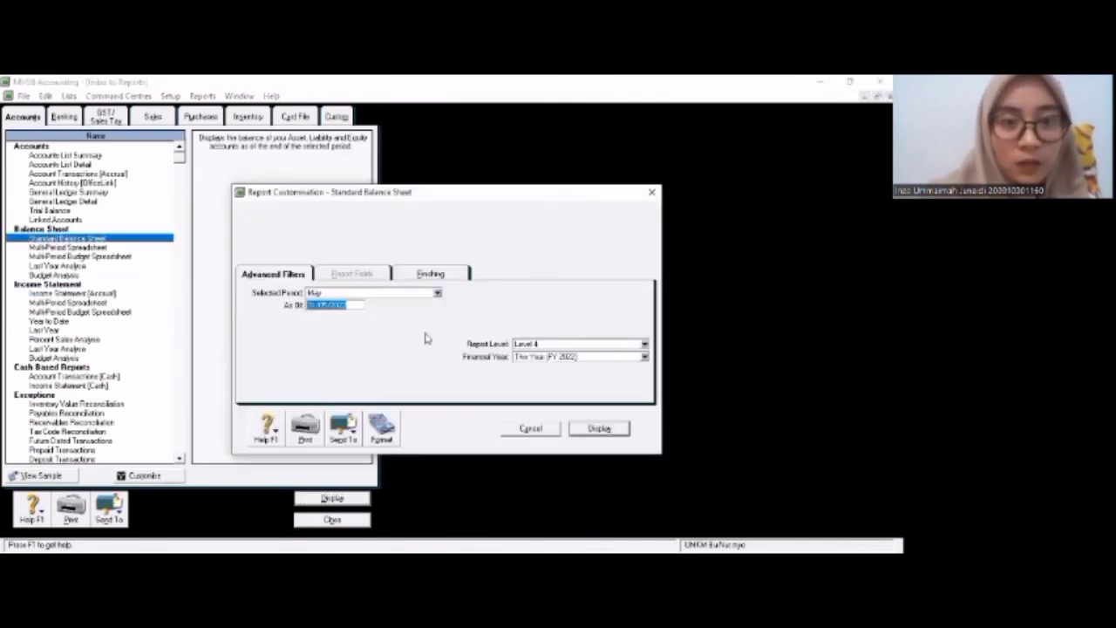
click(614, 431)
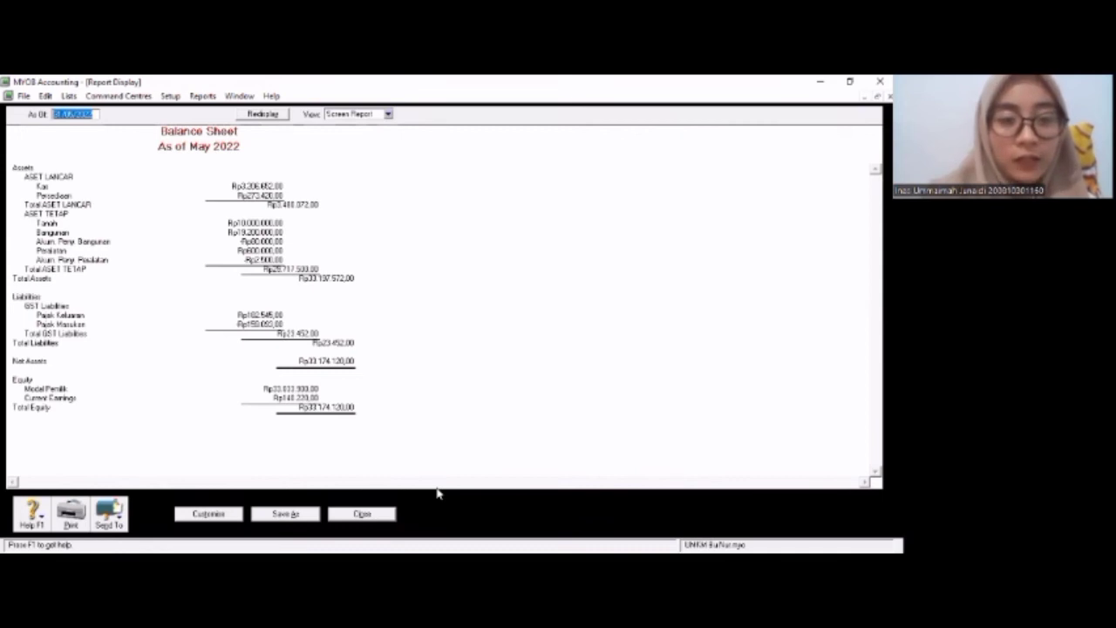
click(362, 513)
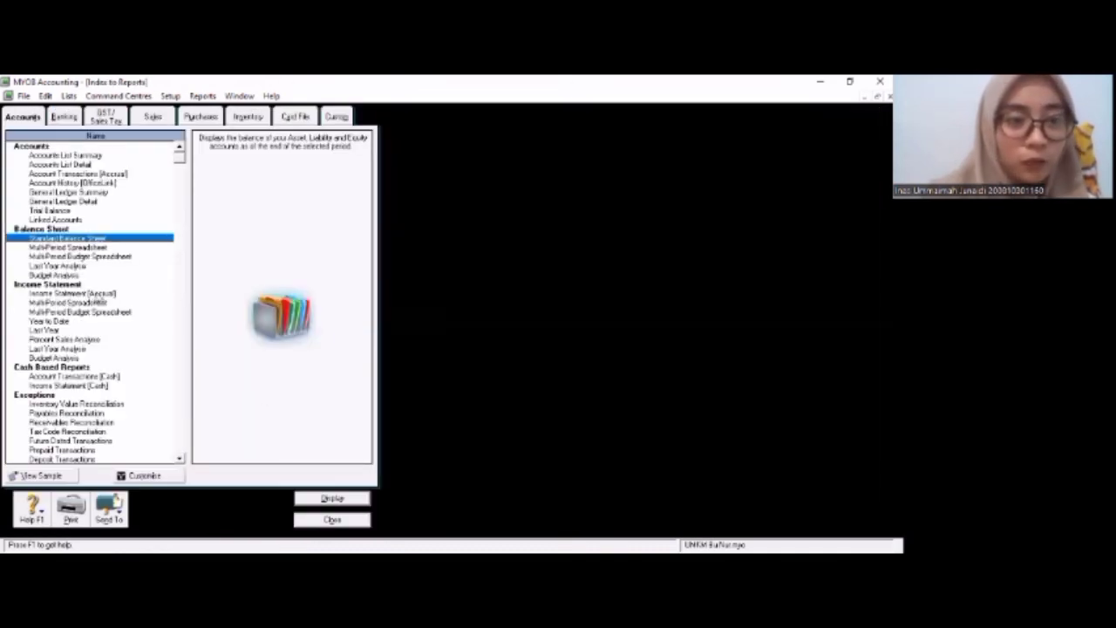
Display the accrual Income Statement for the period May to May 2022, review its income and expenses, and close it
click(97, 293)
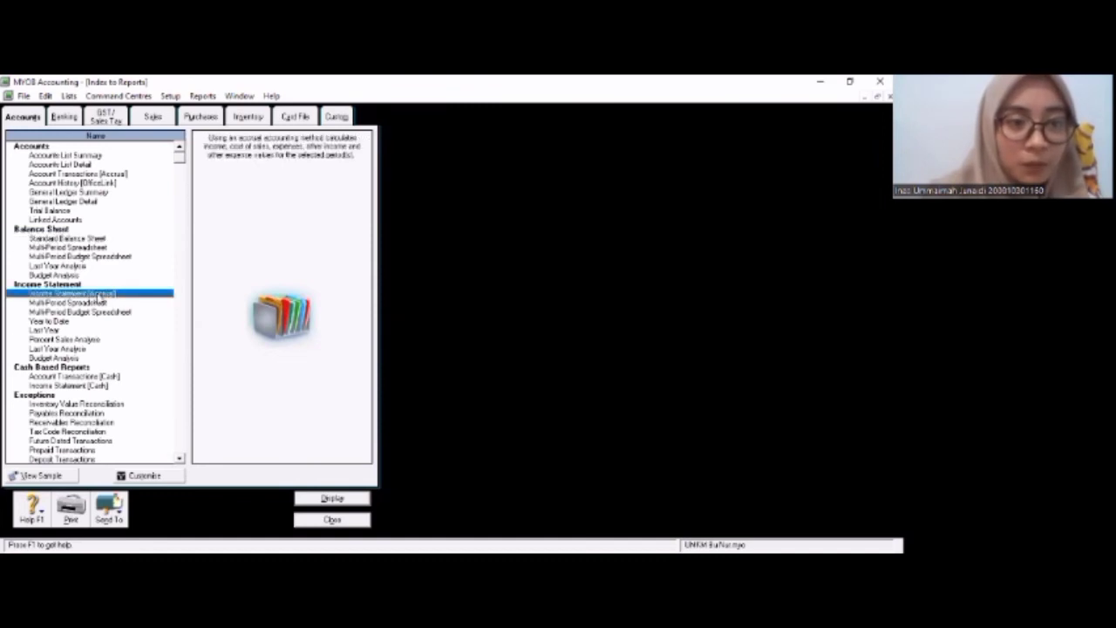
double_click(101, 297)
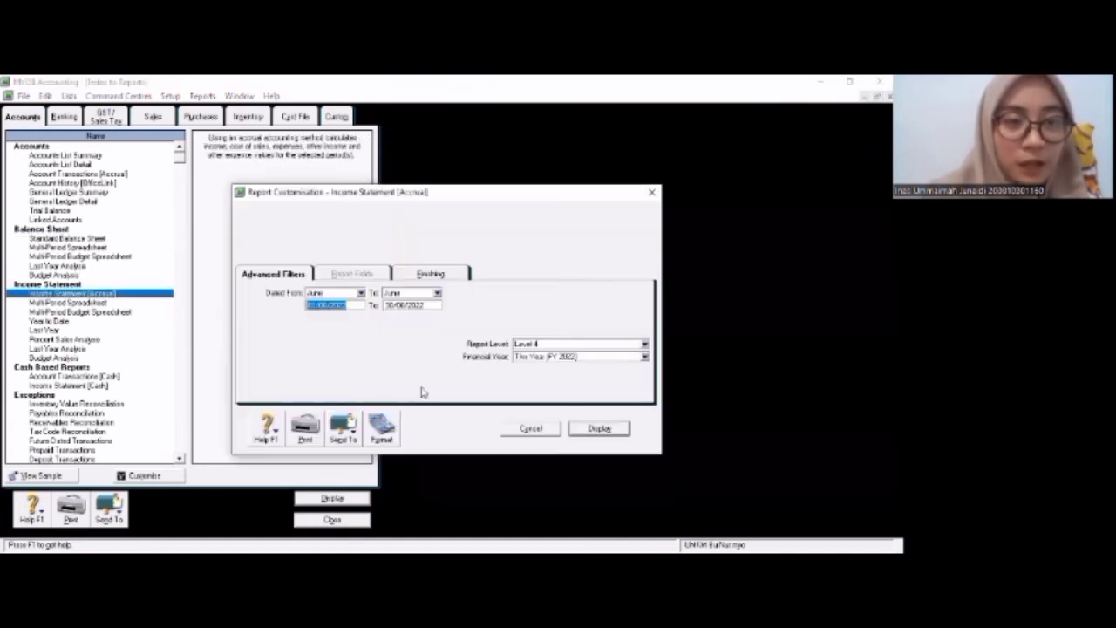
click(360, 293)
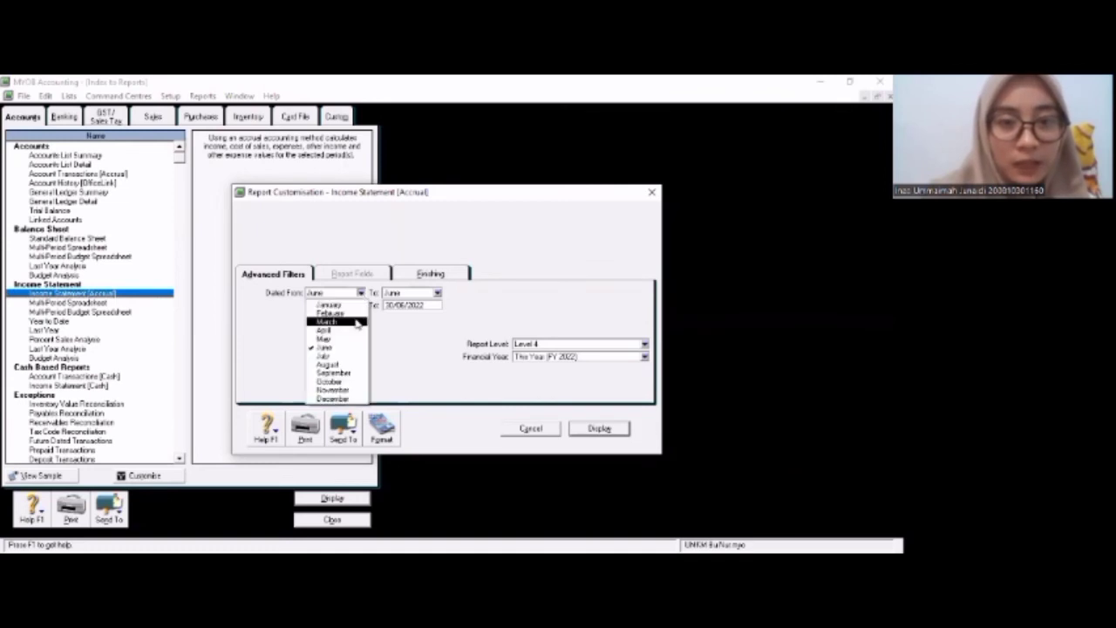
click(435, 294)
click(436, 294)
click(410, 338)
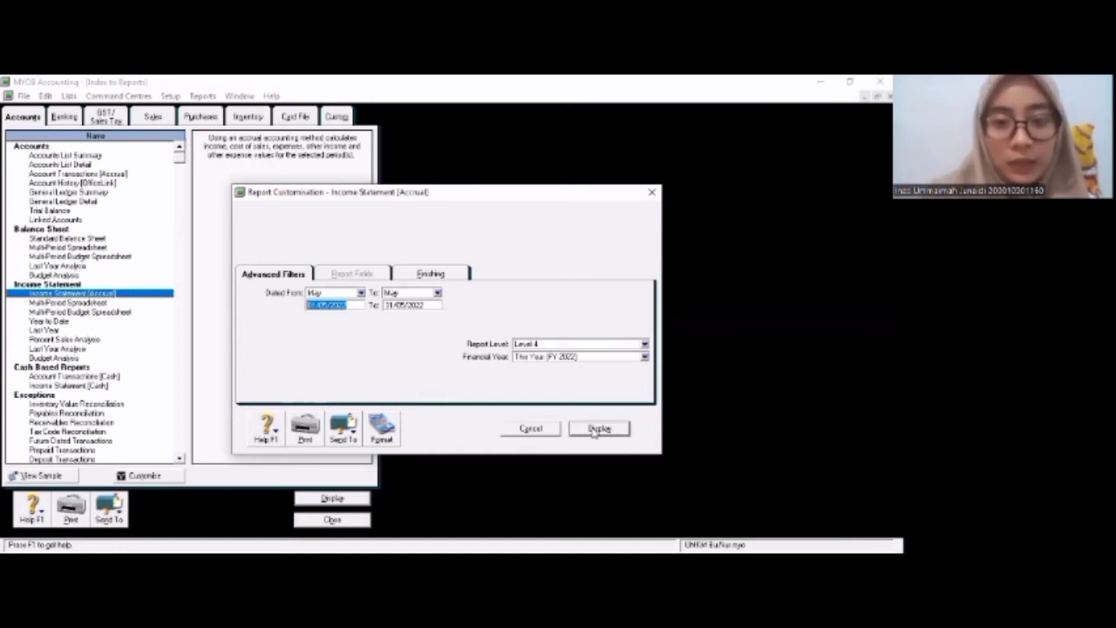
click(592, 431)
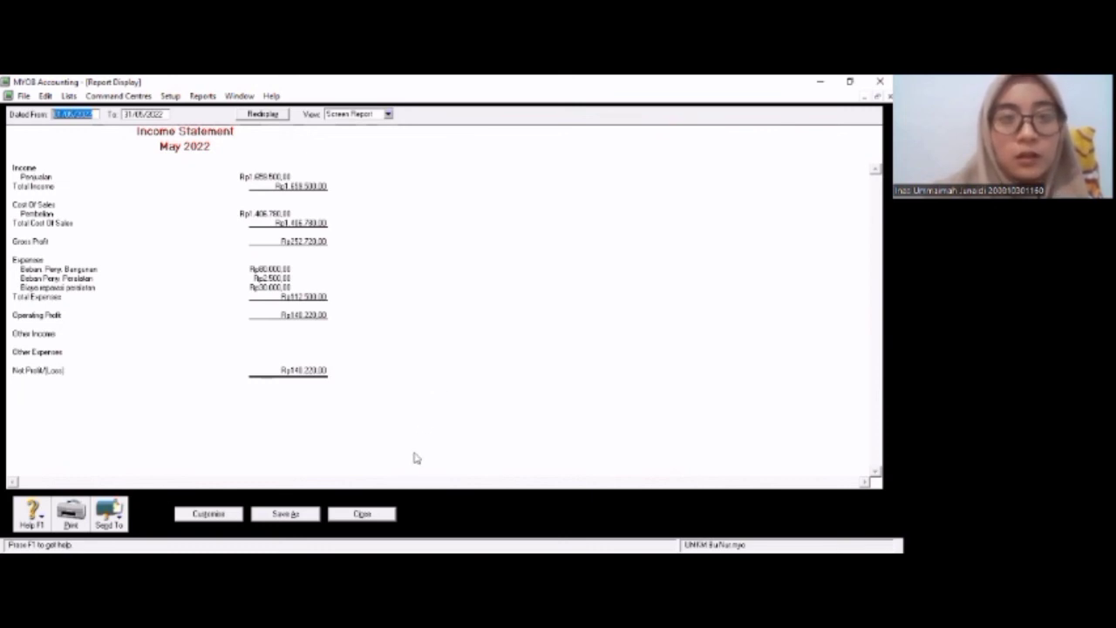
click(362, 514)
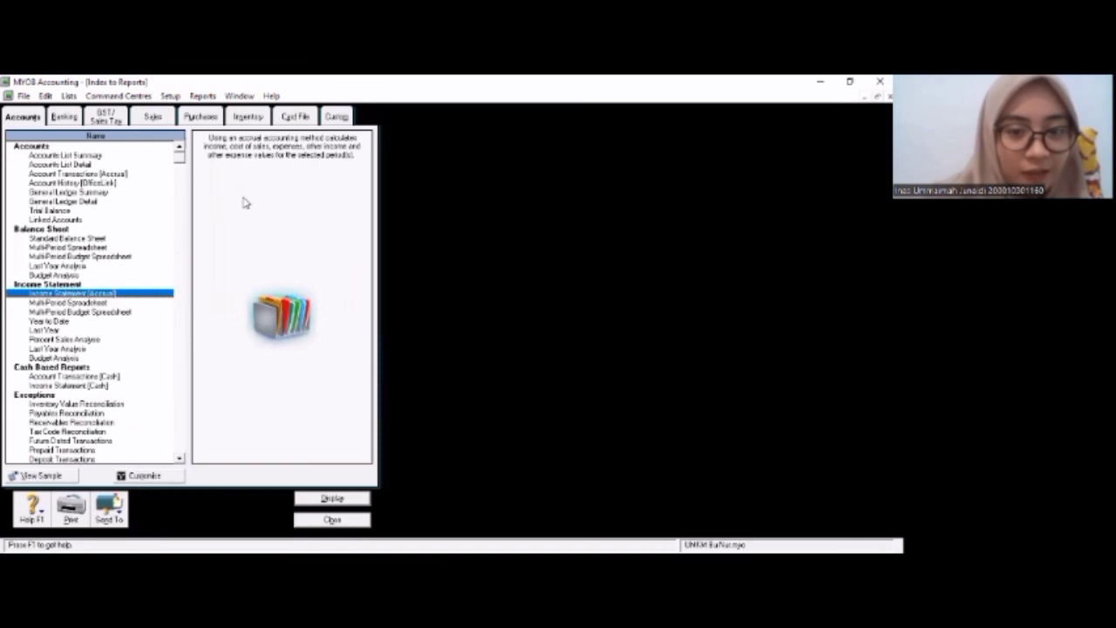
Display the accrual Account Transactions report for all accounts from 01/05/2022 to 31/05/2022 and examine the entries per account
key(alt+Tab)
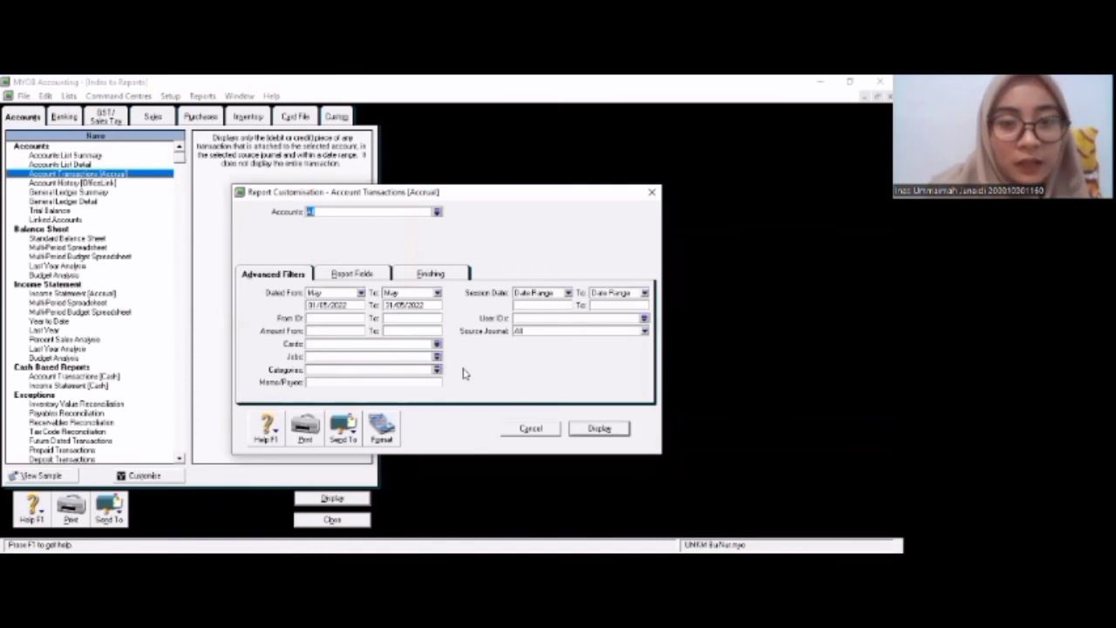
click(596, 428)
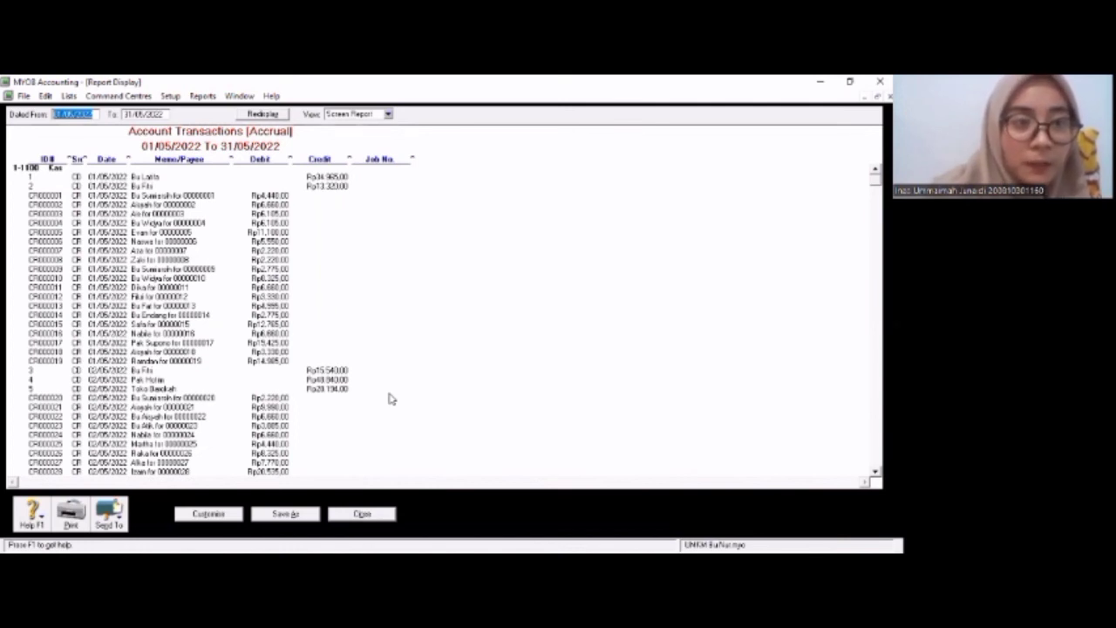
scroll(390, 398, down, 20)
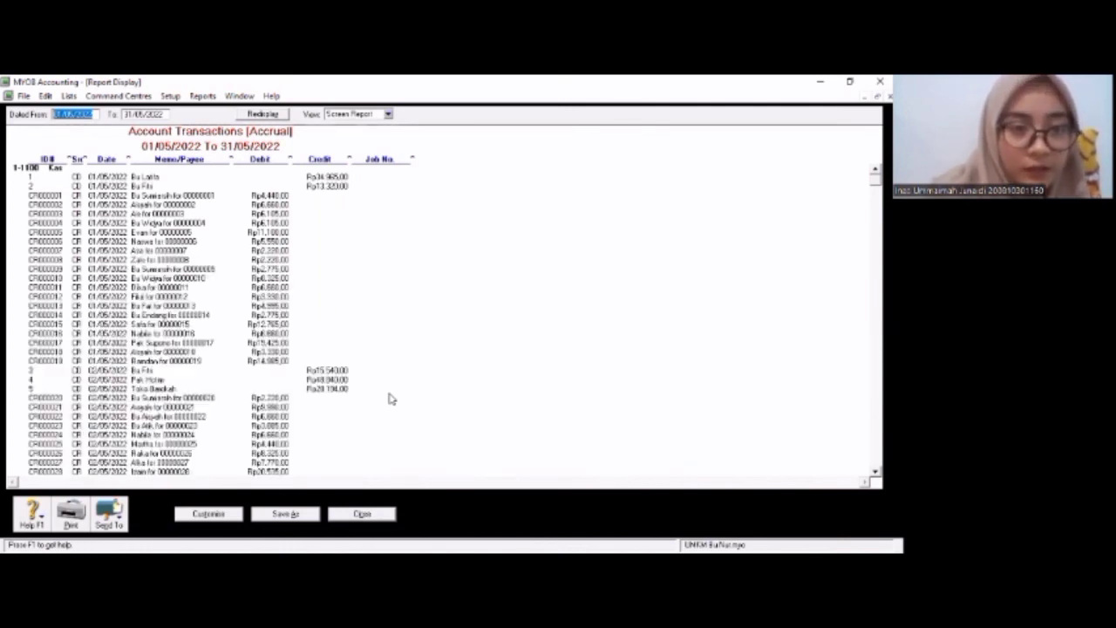
scroll(390, 398, down, 20)
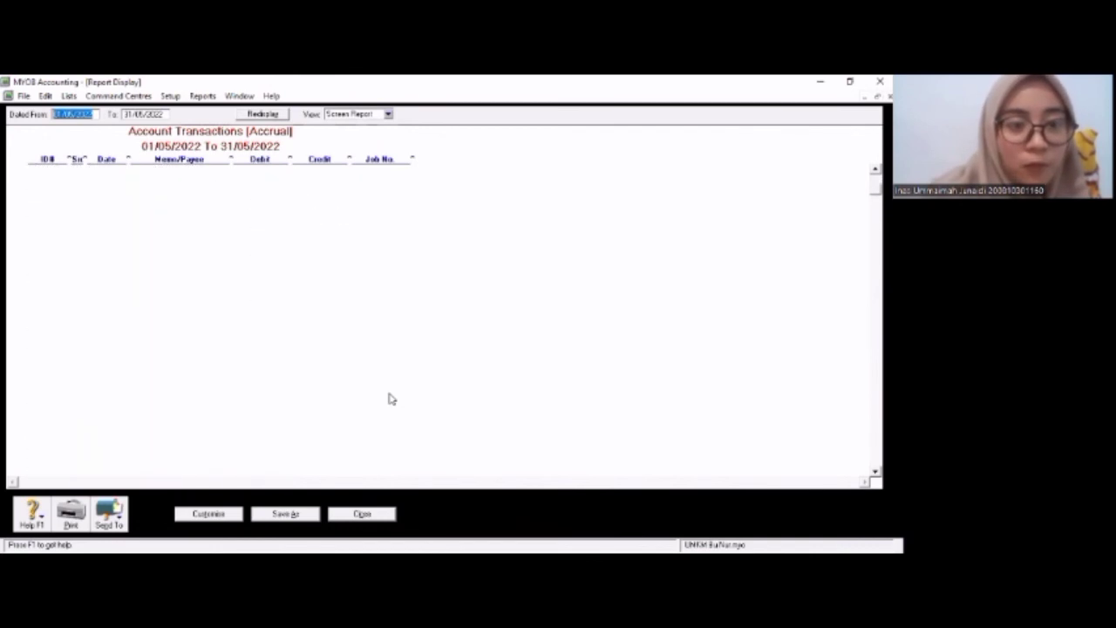
scroll(389, 398, down, 20)
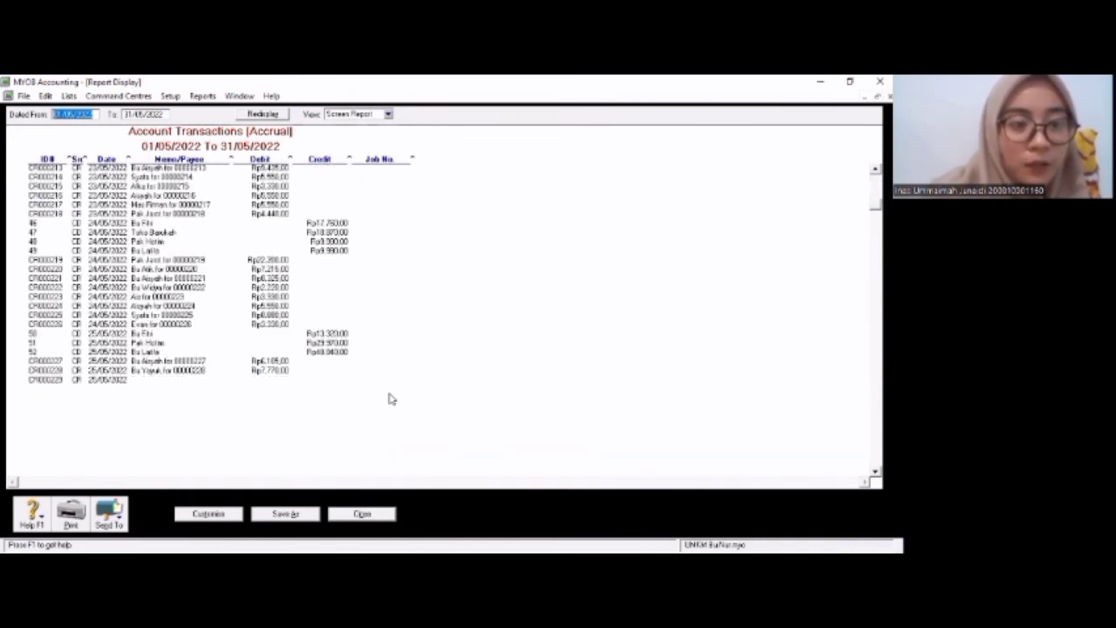
scroll(390, 398, down, 20)
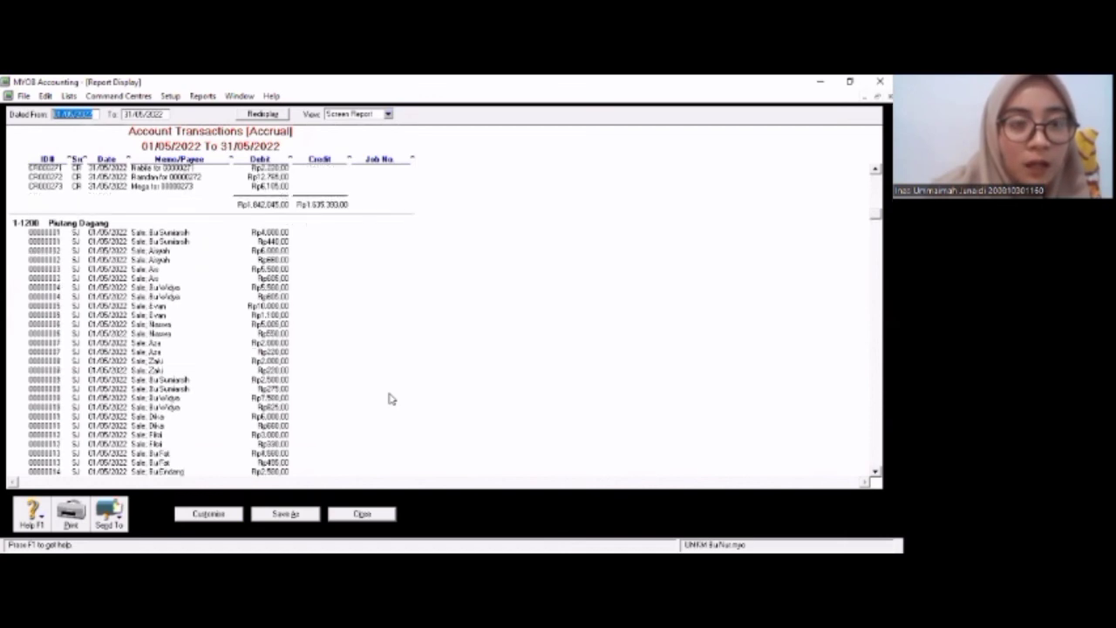
scroll(390, 398, down, 20)
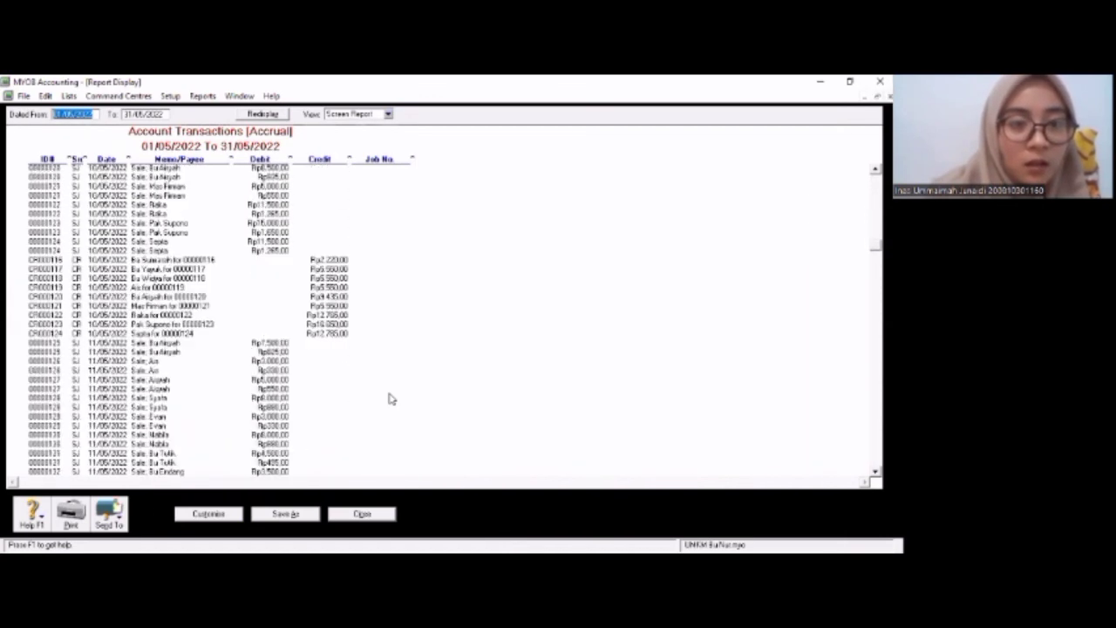
scroll(390, 398, down, 20)
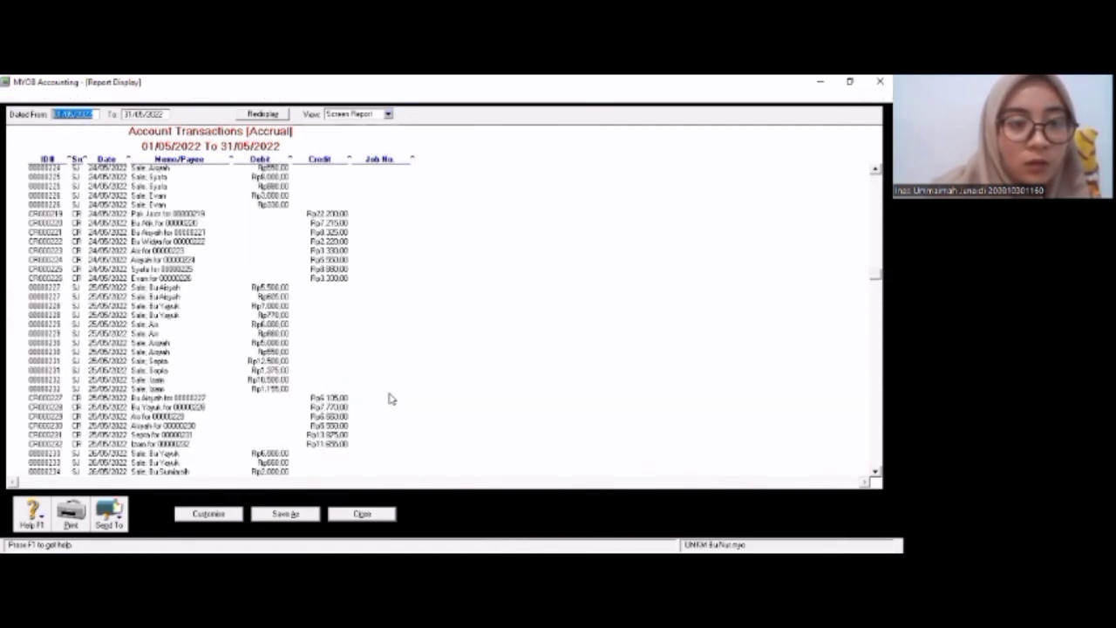
scroll(390, 399, down, 10)
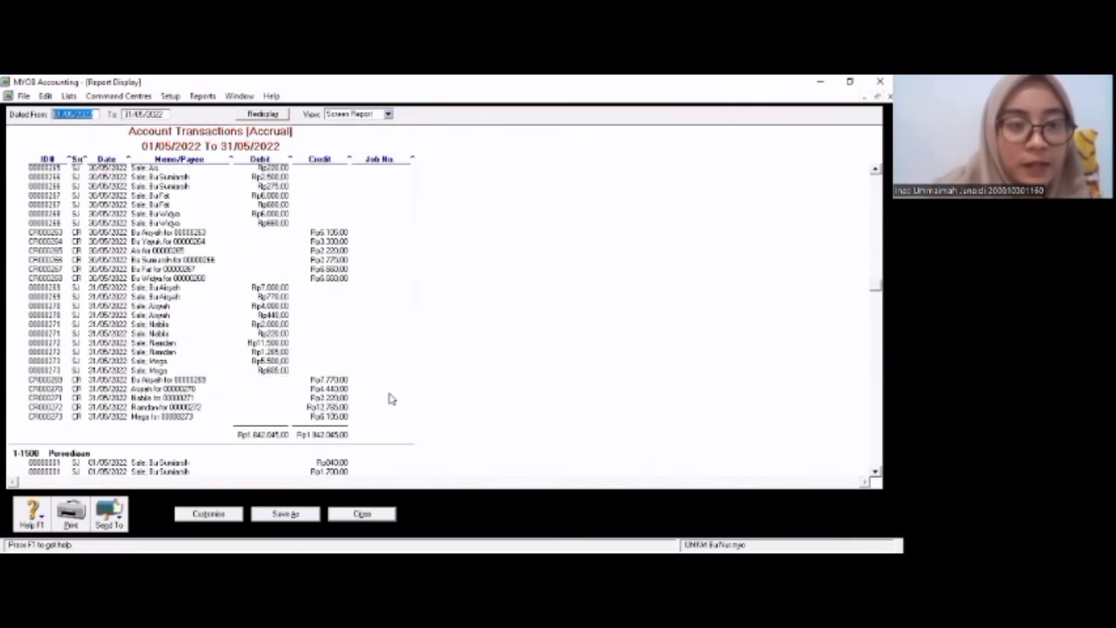